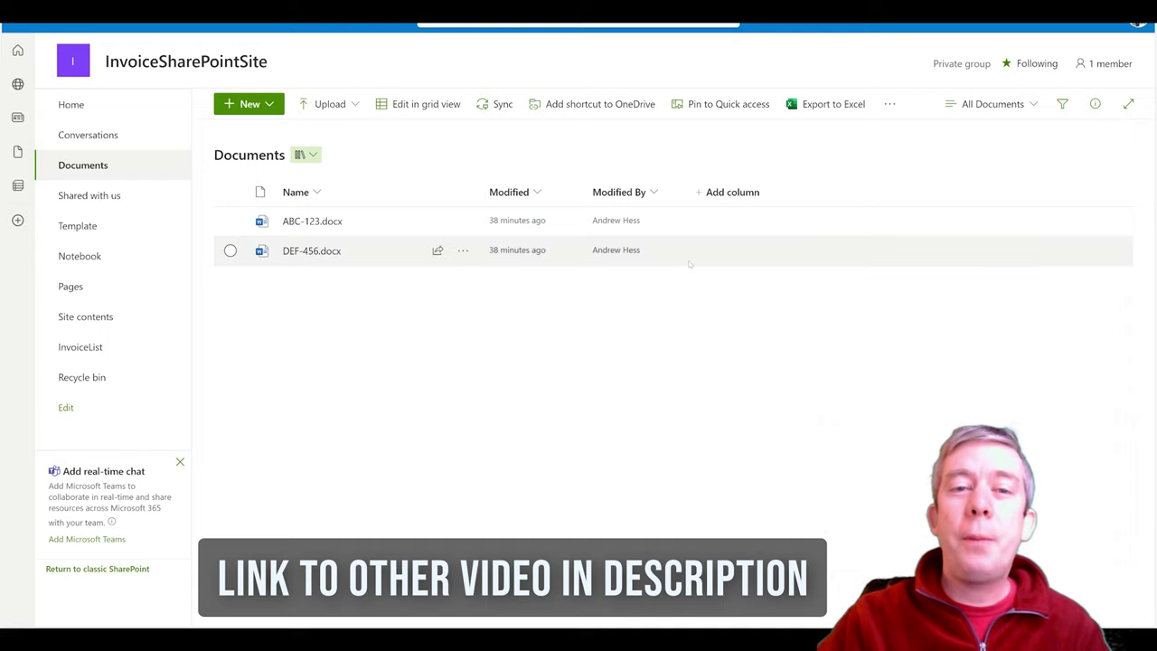
- Open DEF-456.docx from the Documents library and examine the invoice number in the generated invoice
left_click(287, 250)
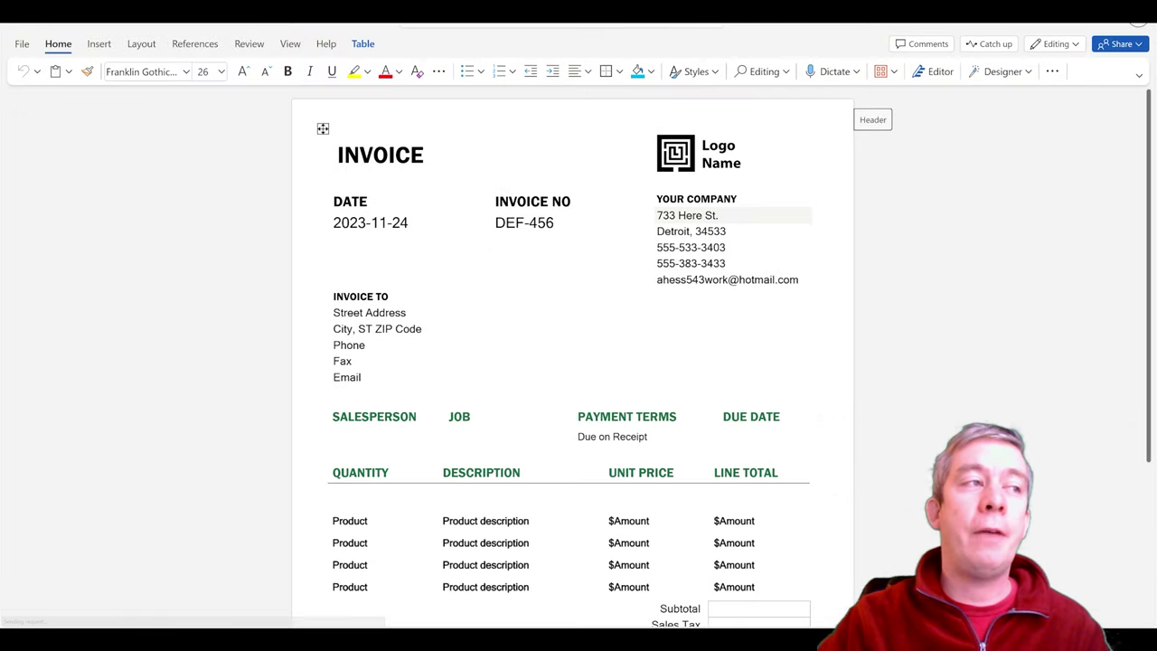
double_click(524, 222)
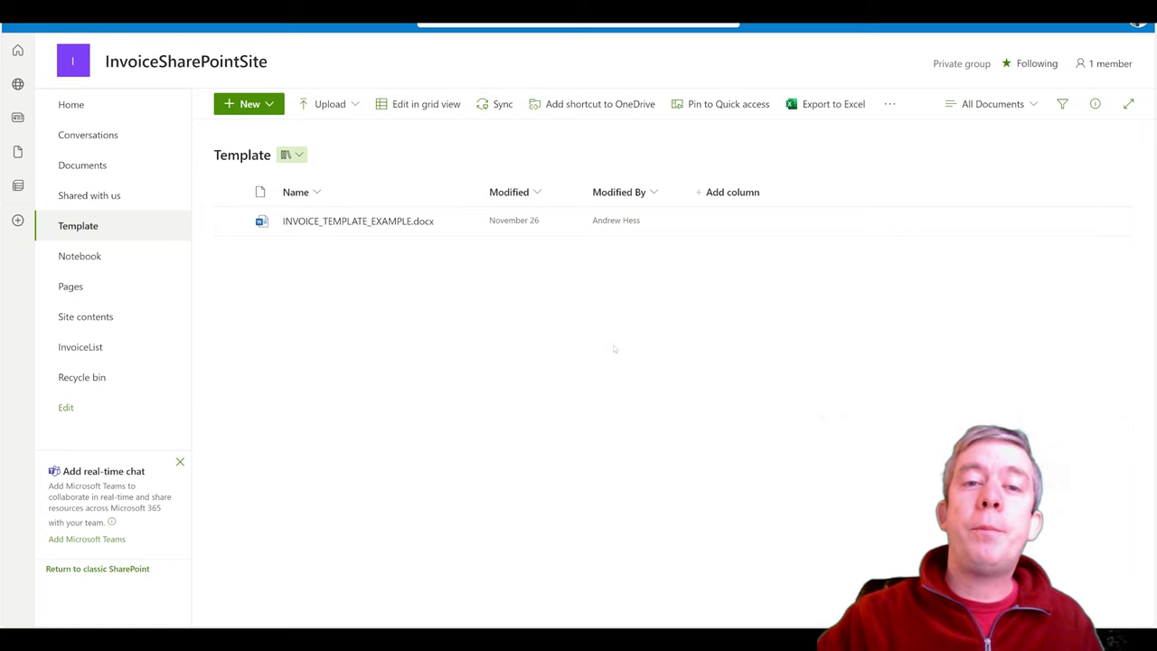
- Open INVOICE_TEMPLATE_EXAMPLE.docx from the Template library in the Word desktop app
left_click(333, 222)
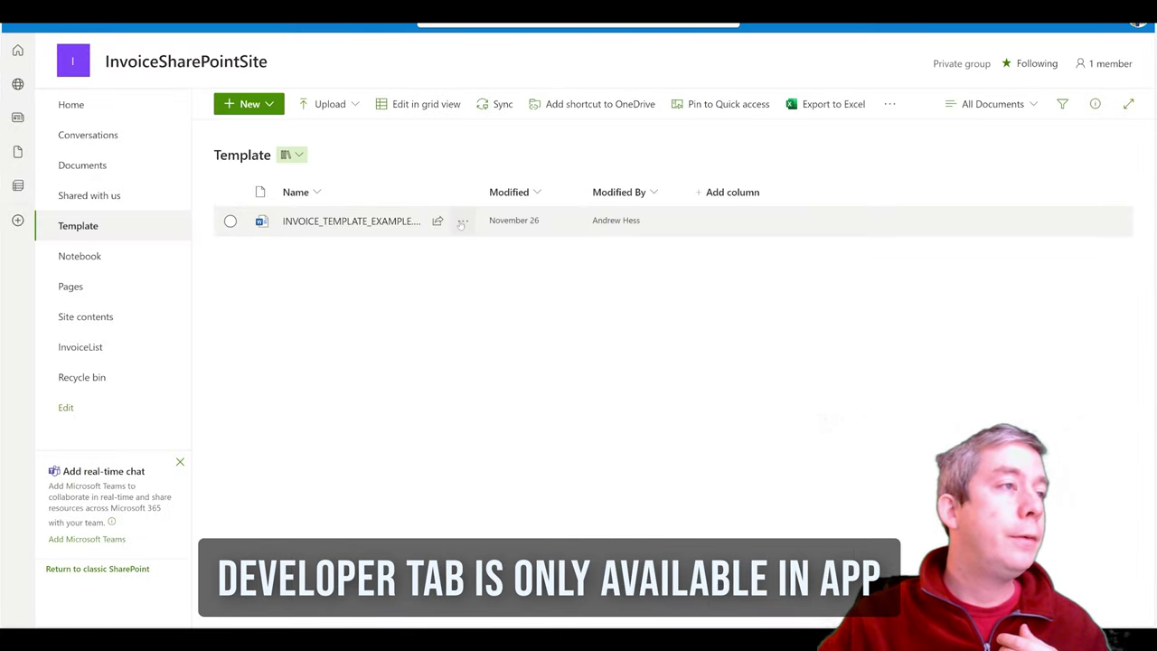
left_click(462, 221)
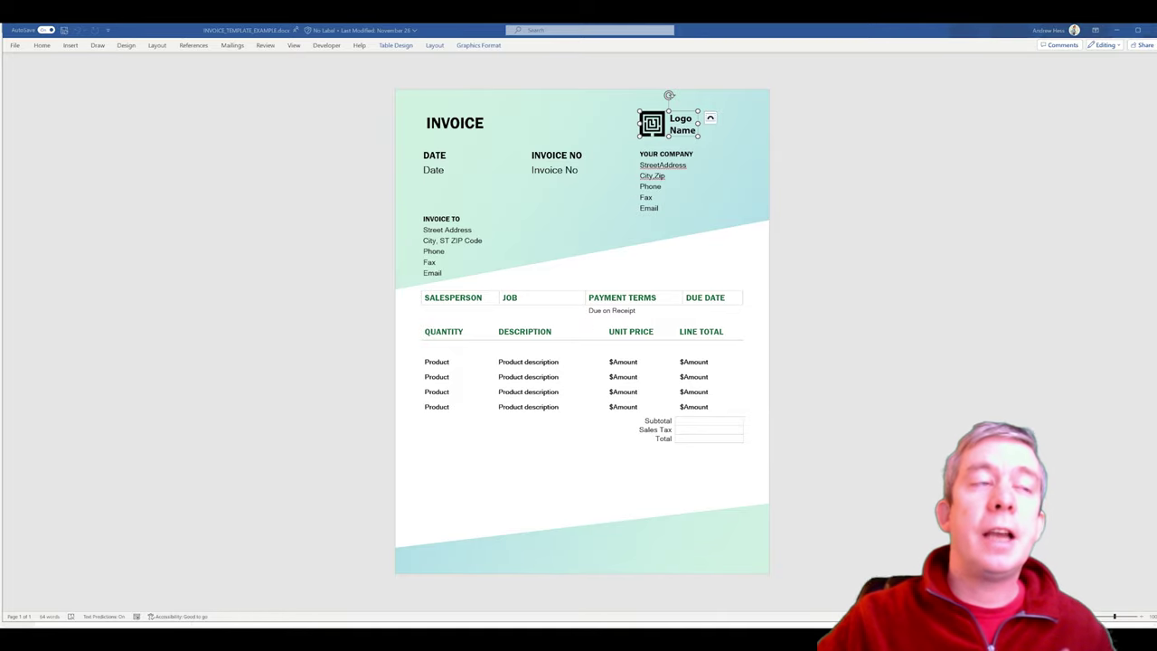
- Insert a picture content control around the invoice logo and shrink the logo's width slightly above the company details
scroll(726, 124, "up", 2)
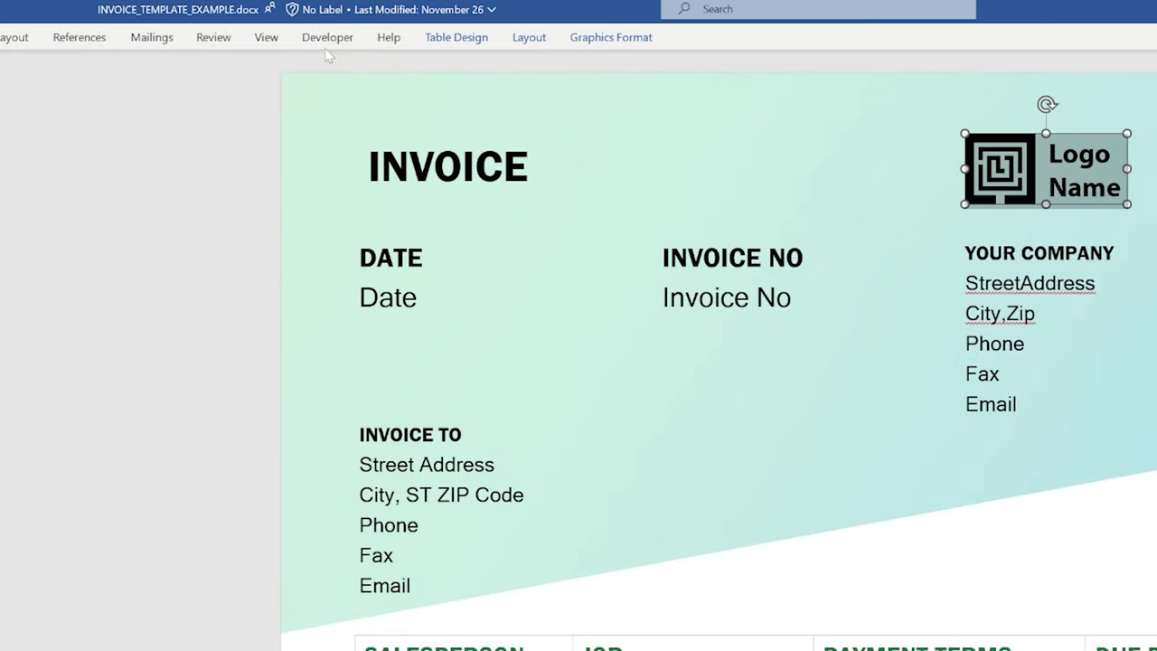
left_click(327, 46)
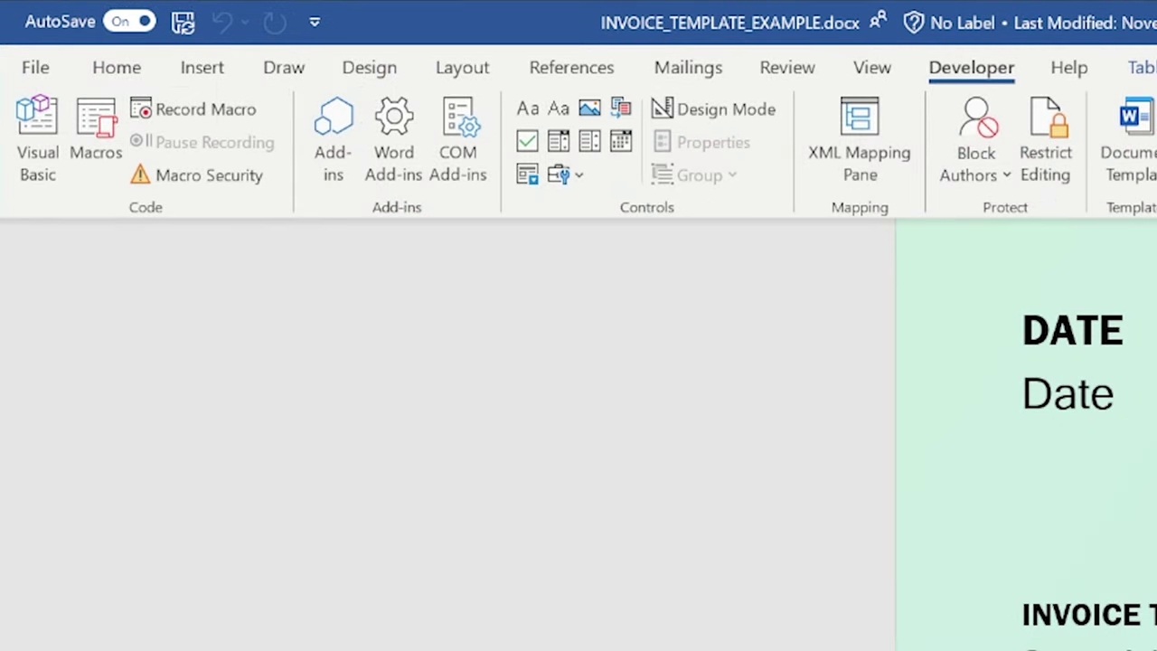
left_click(589, 110)
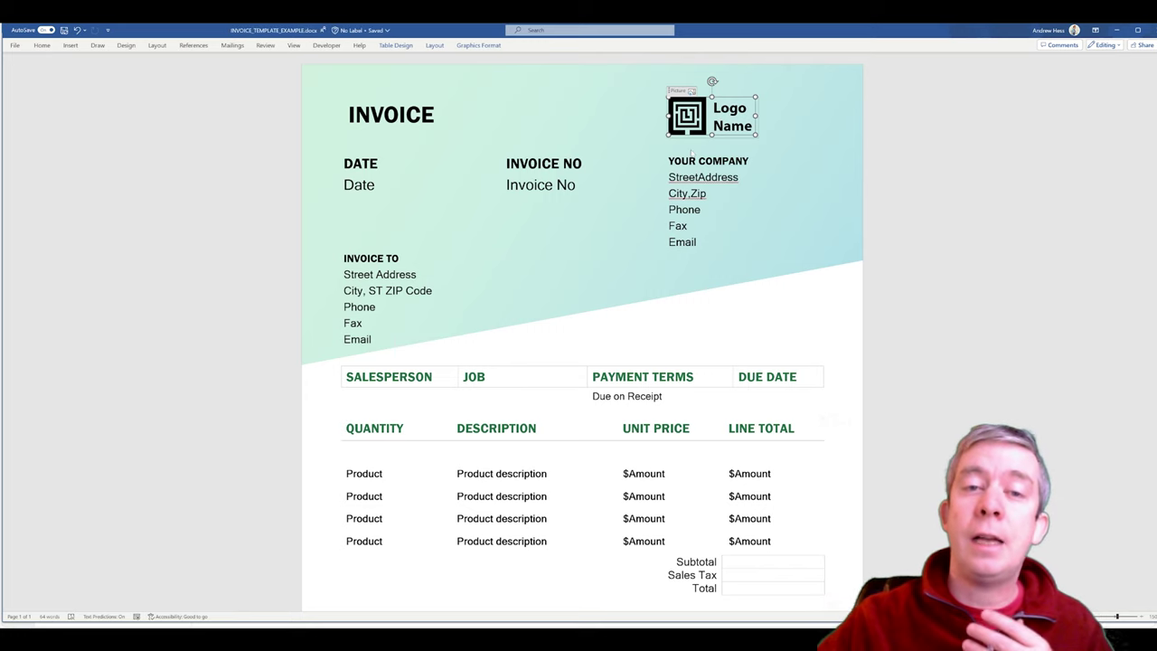
left_click_drag(756, 134, 722, 138)
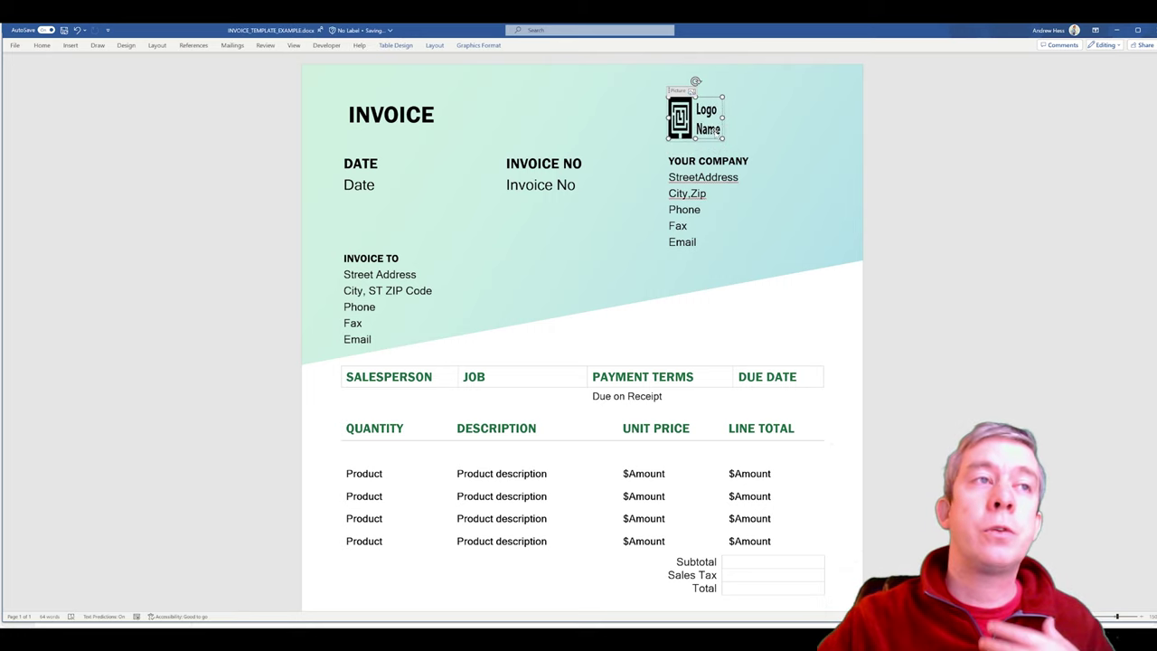
mouse_move(722, 139)
left_mouse_down()
mouse_move(816, 146)
mouse_move(703, 153)
mouse_move(720, 141)
left_mouse_up()
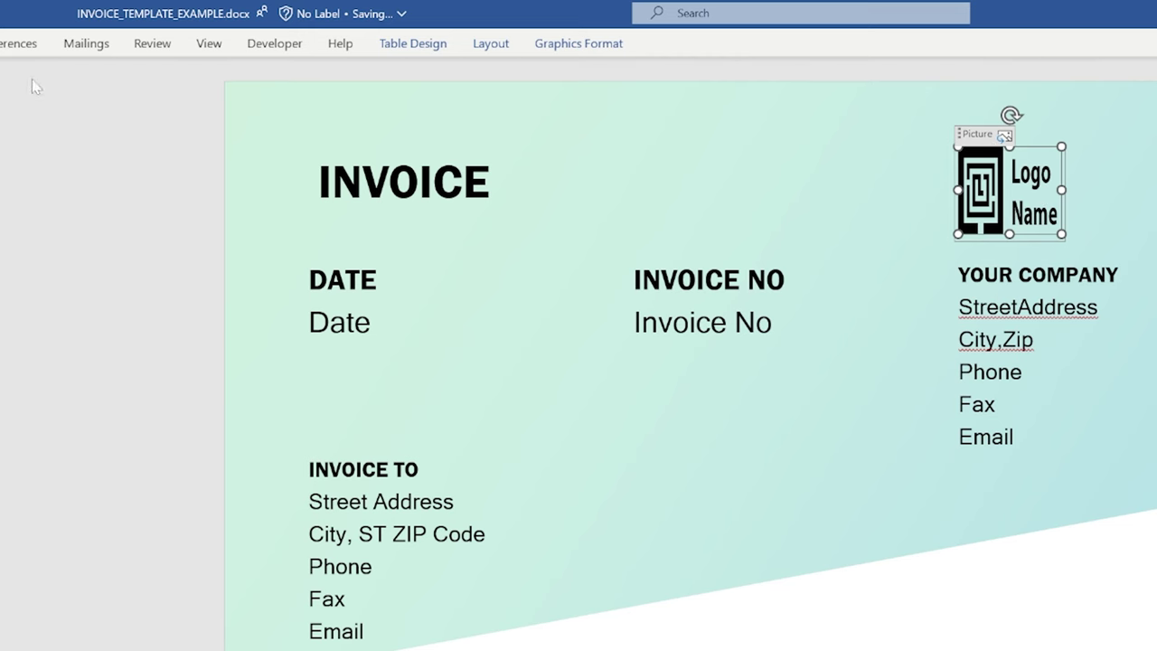
- Give the logo's picture content control the title and tag LogoImage and lock it against deletion
left_click(262, 47)
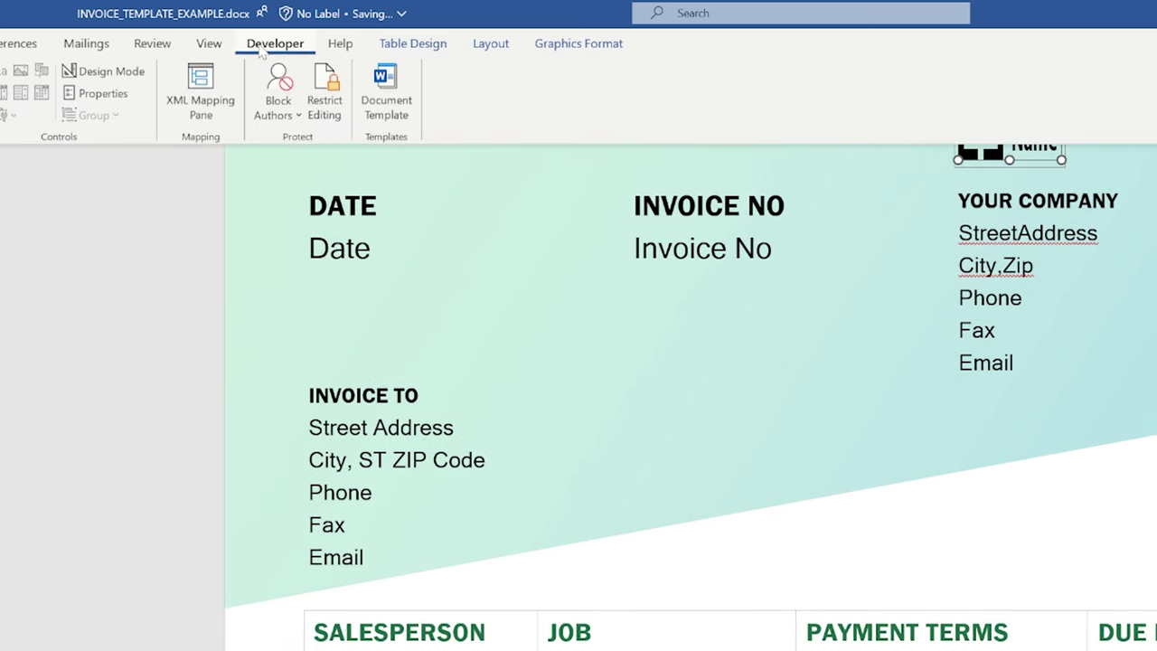
left_click(101, 94)
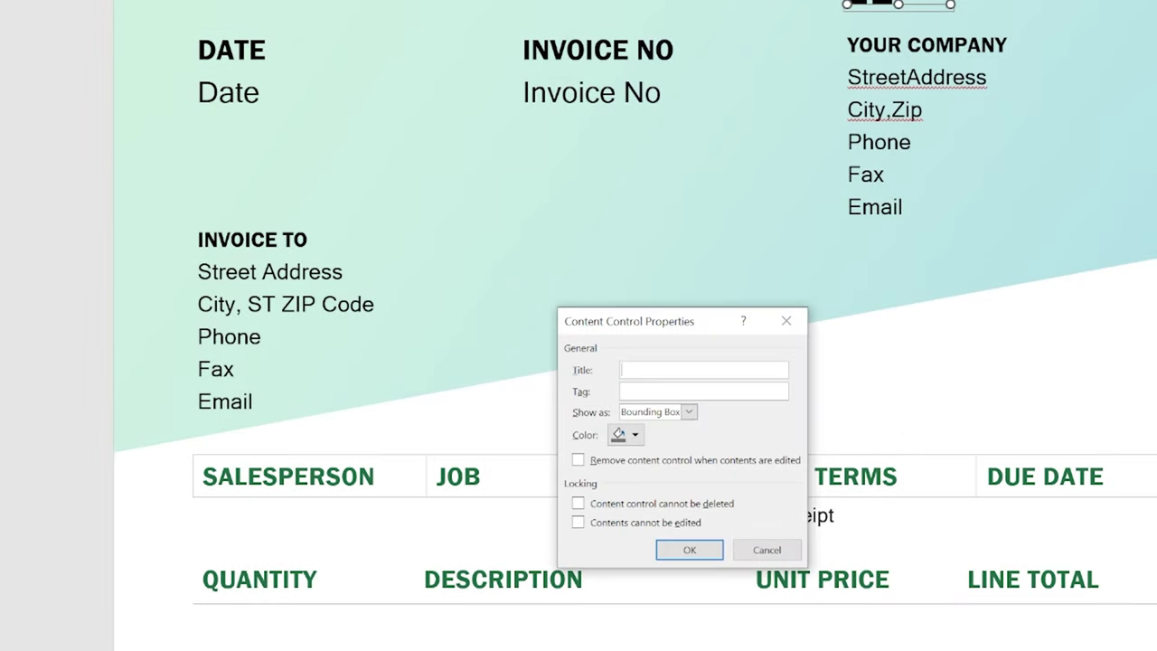
type("LL")
type("goImage")
key("ctrl+a")
key("ctrl+c")
key("Tab")
key("ctrl+v")
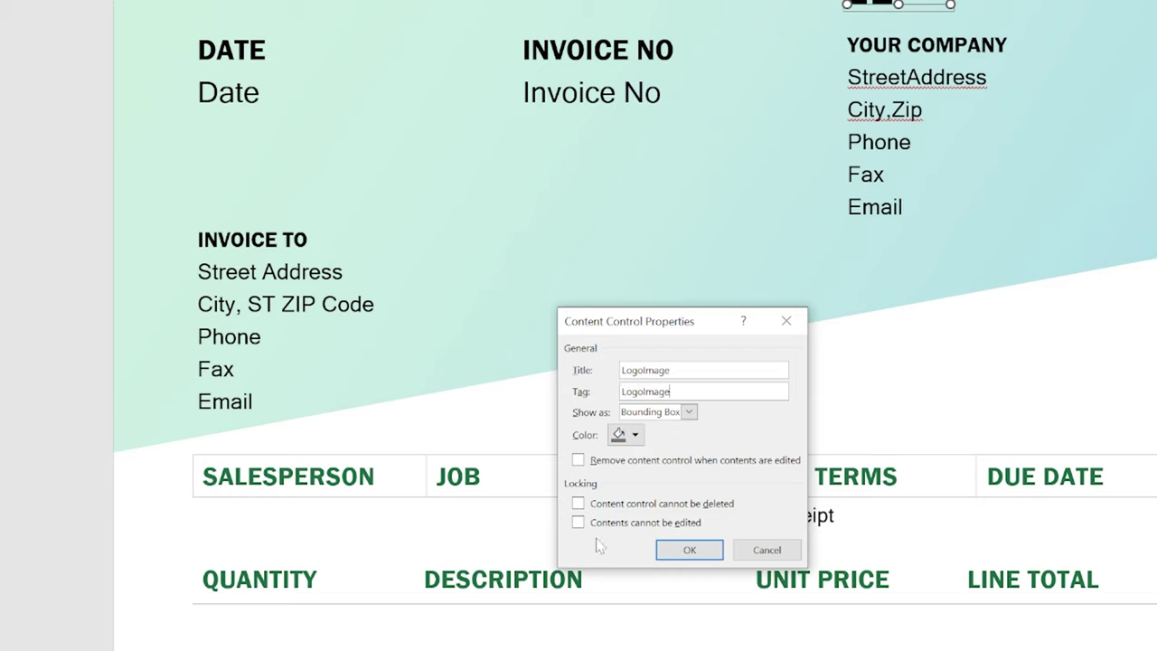
left_click(611, 505)
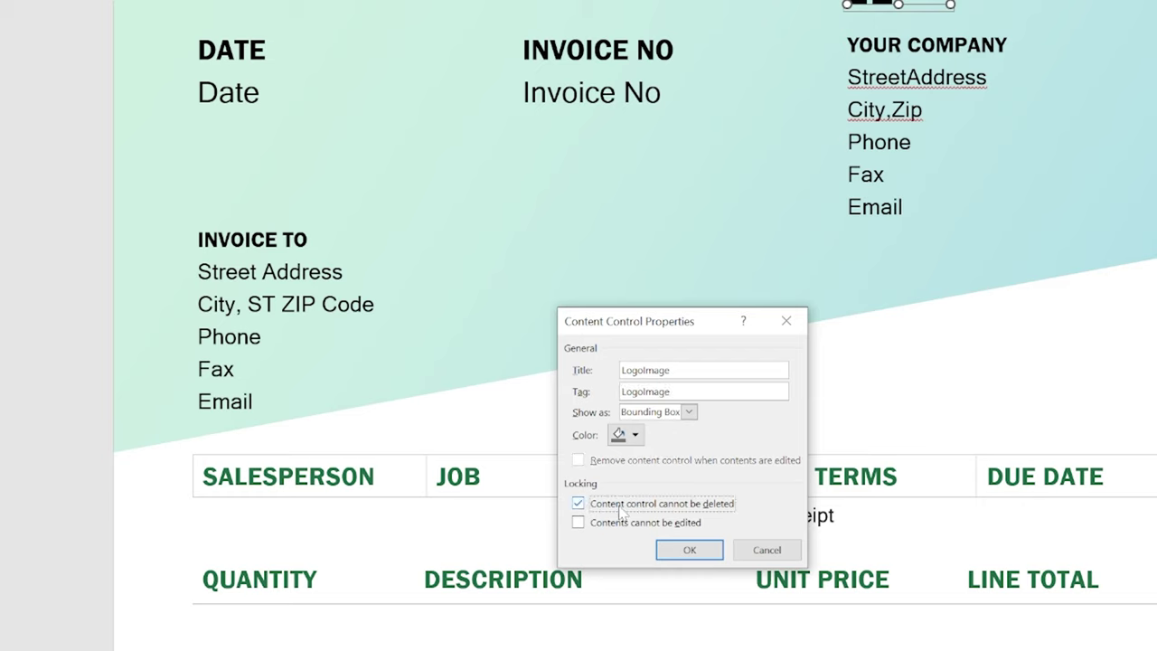
left_click(689, 551)
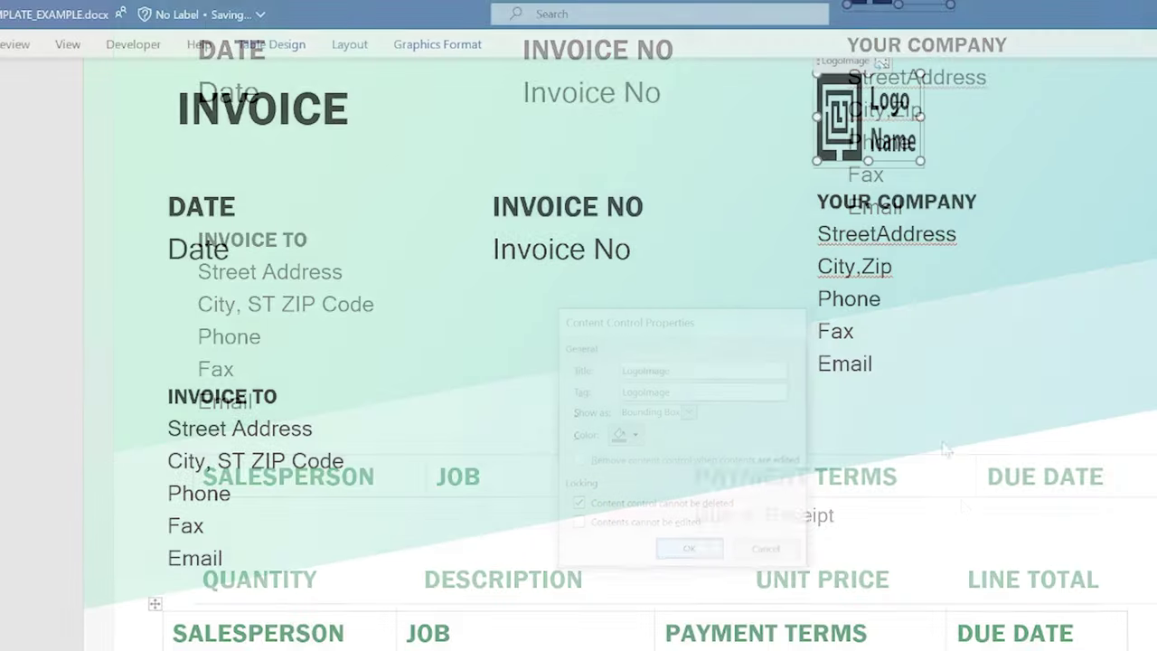
- Save a copy of the template in the Template library as INVOICE_TEMPLATE_EXAMPLE_WITH_PICTURE
scroll(579, 362, "up", 1)
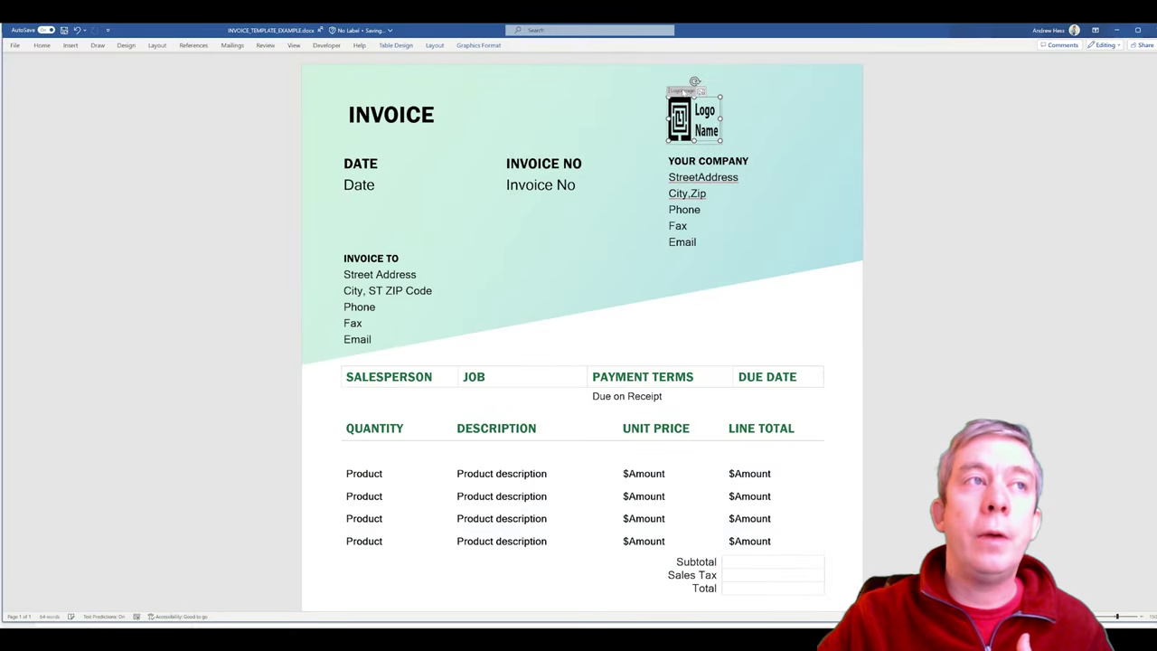
left_click(14, 45)
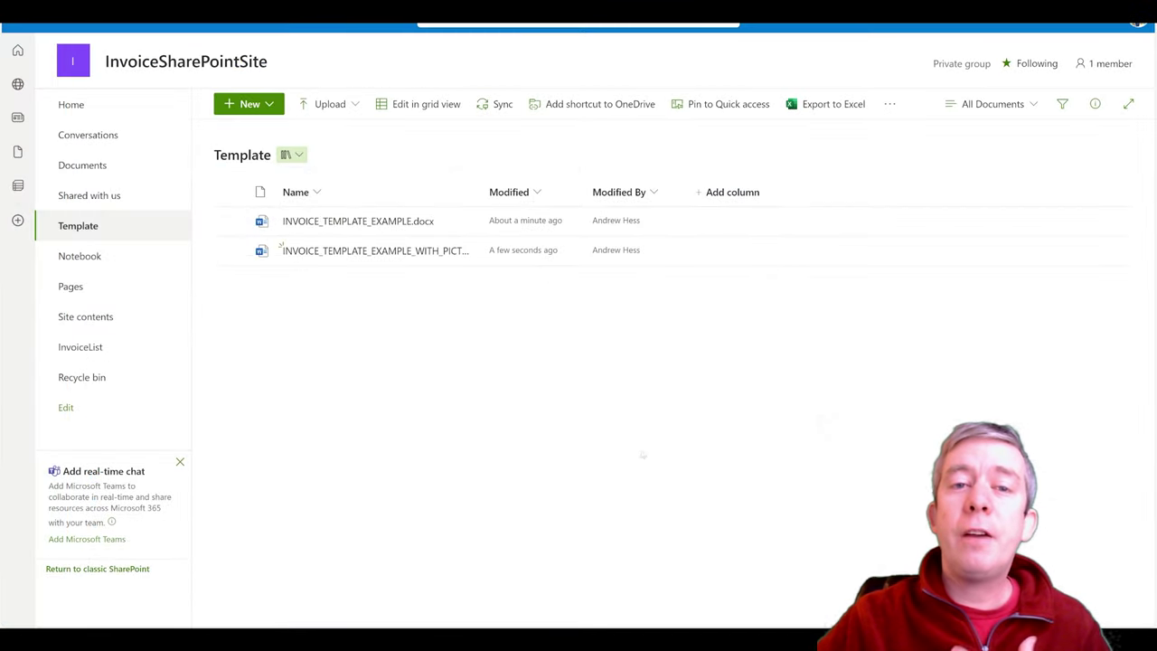
- Open INVOICE_TEMPLATE_EXAMPLE_WITH_PICTURE.docx from the Template library and check its logo picture placeholder
left_click(371, 251)
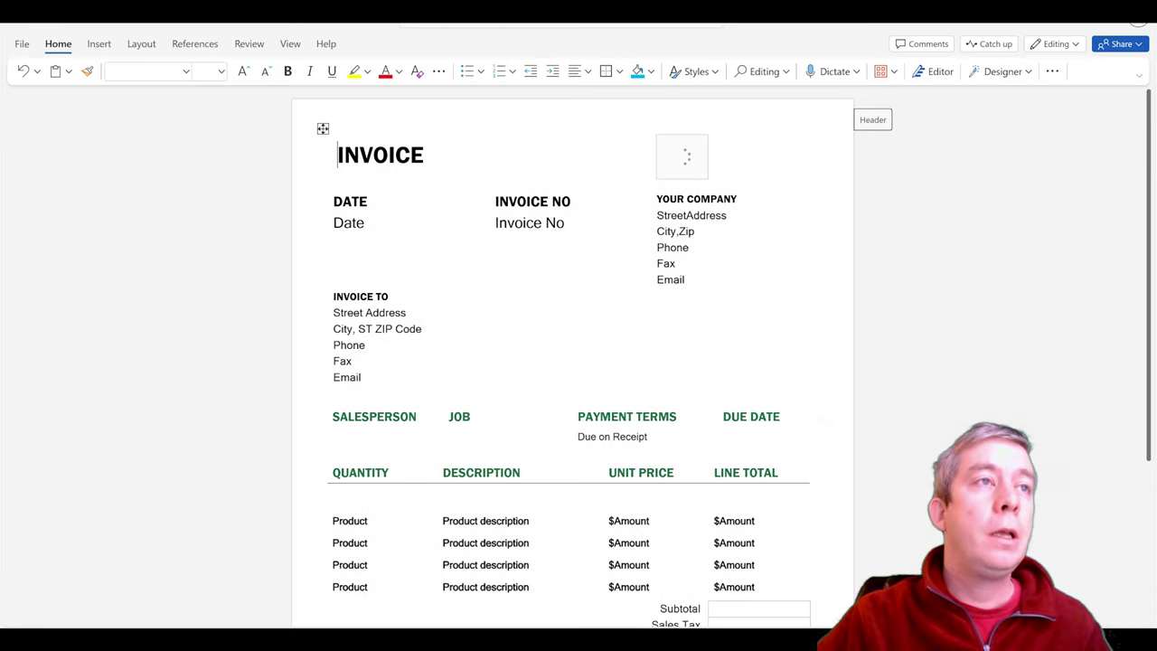
left_click(689, 168)
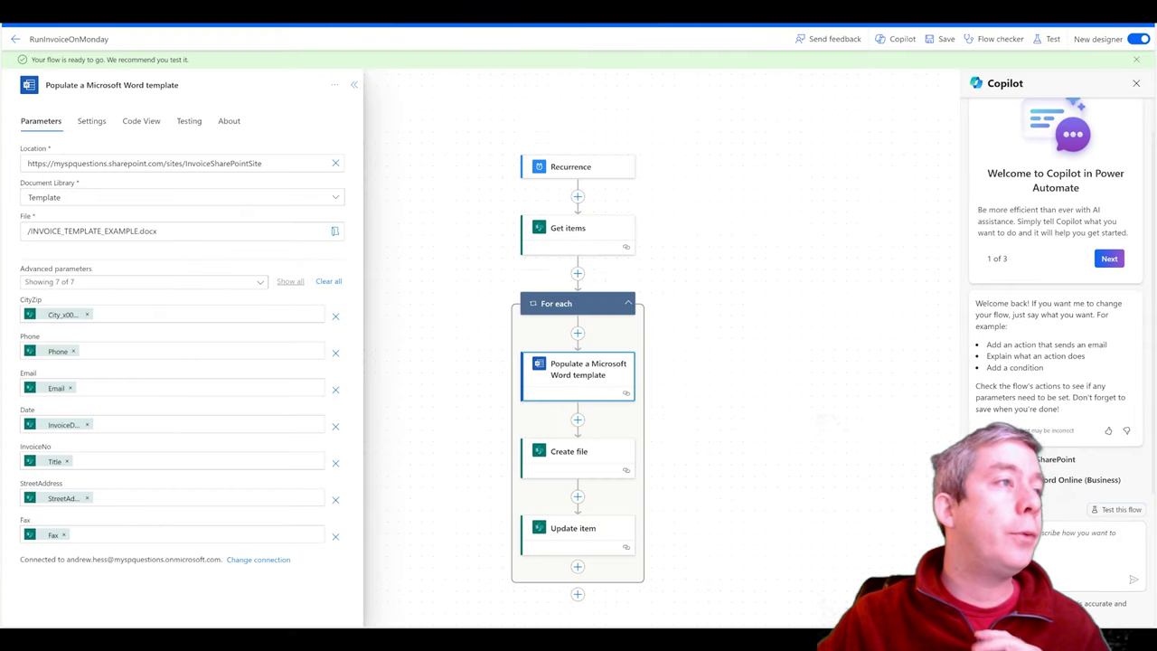
- In the Power Automate flow, set the Word template action's file to INVOICE_TEMPLATE_EXAMPLE_WITH_PICTURE.docx and show all its advanced parameters
left_click(354, 86)
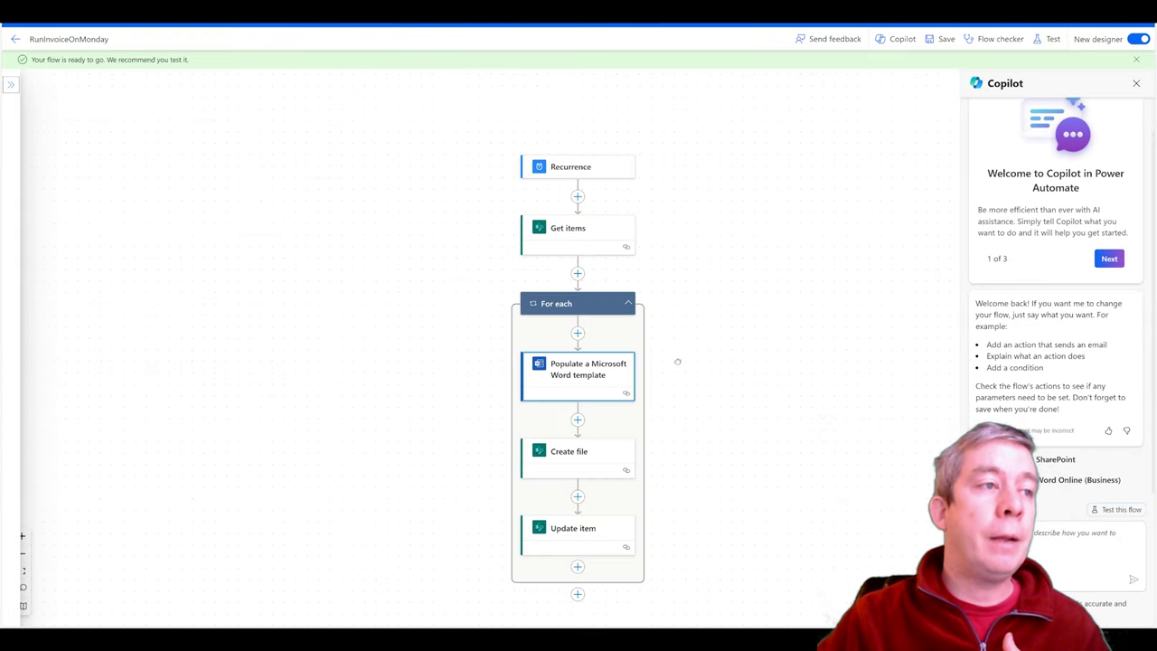
left_click_drag(677, 361, 594, 274)
left_click(509, 290)
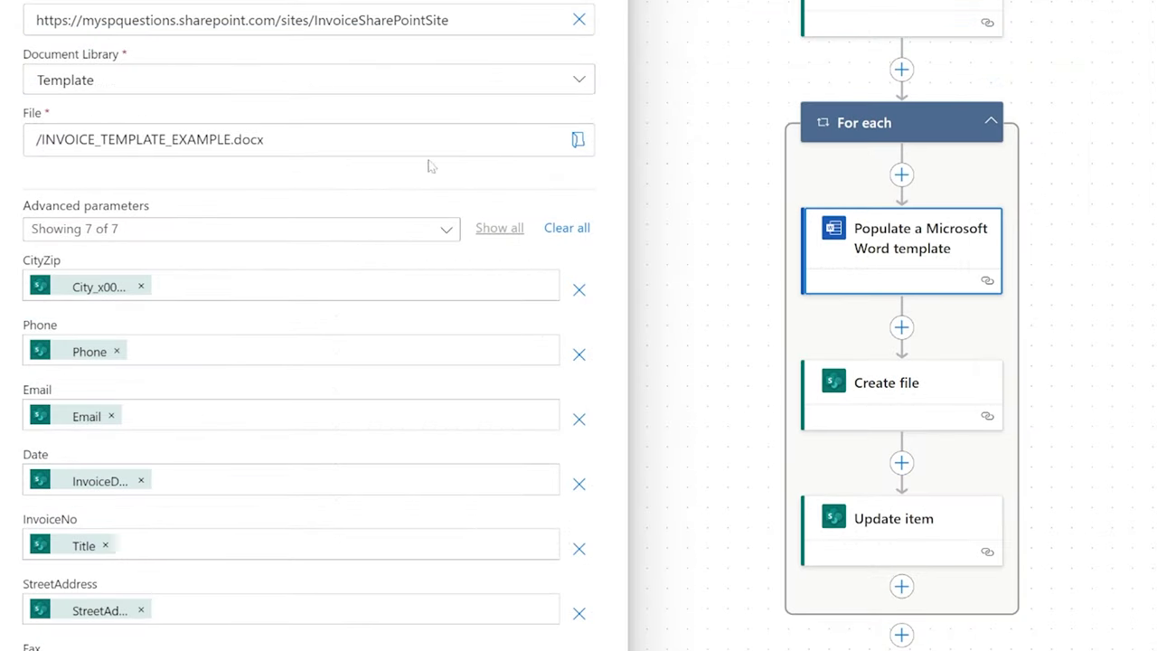
left_click(576, 141)
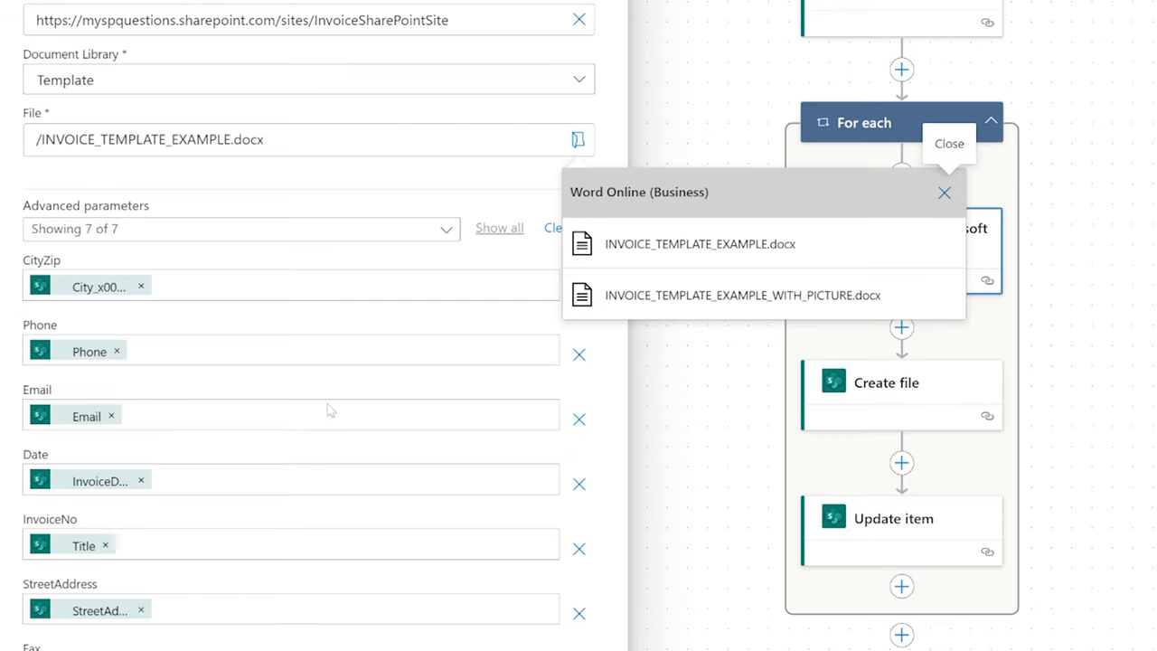
left_click(674, 307)
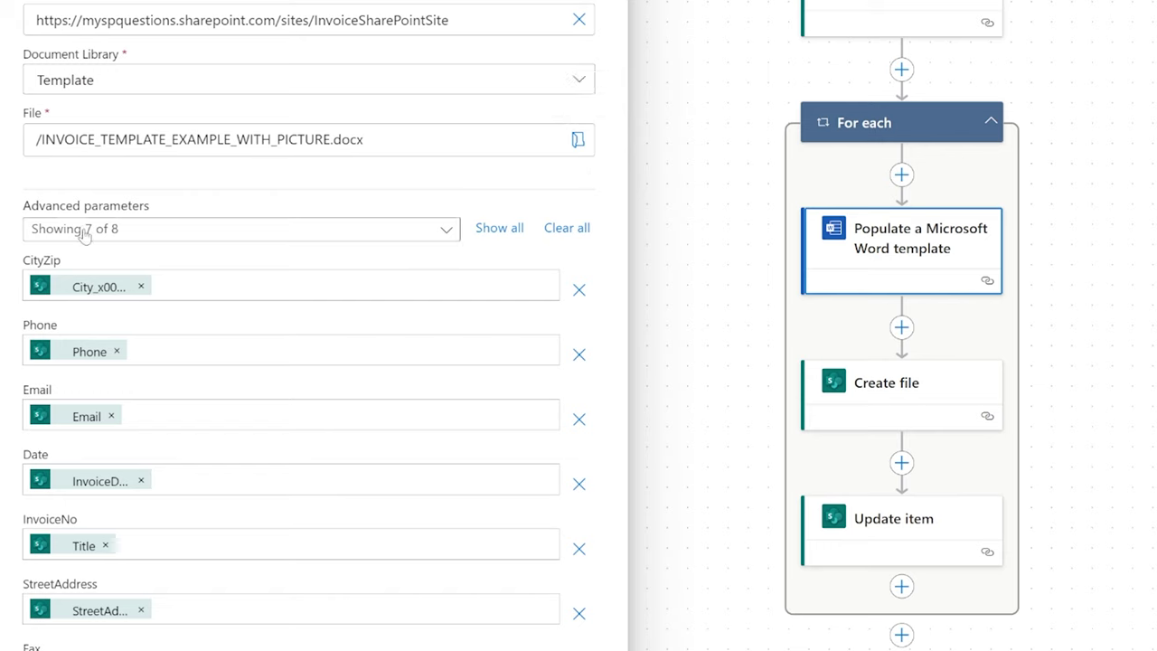
left_click(521, 234)
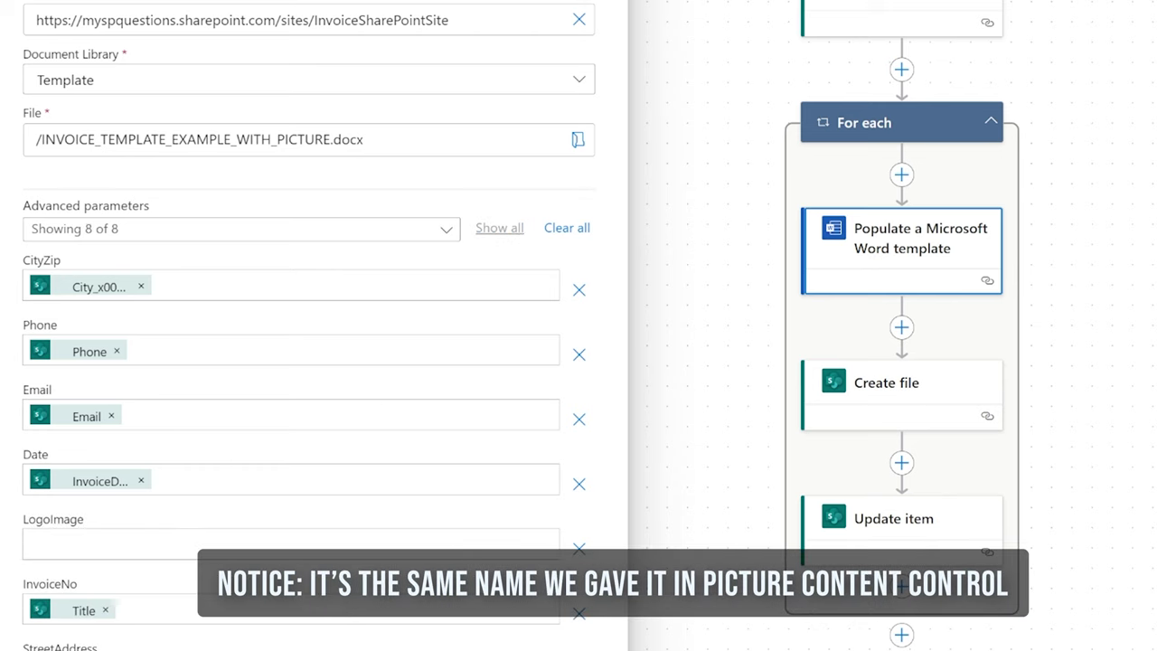
left_click(28, 543)
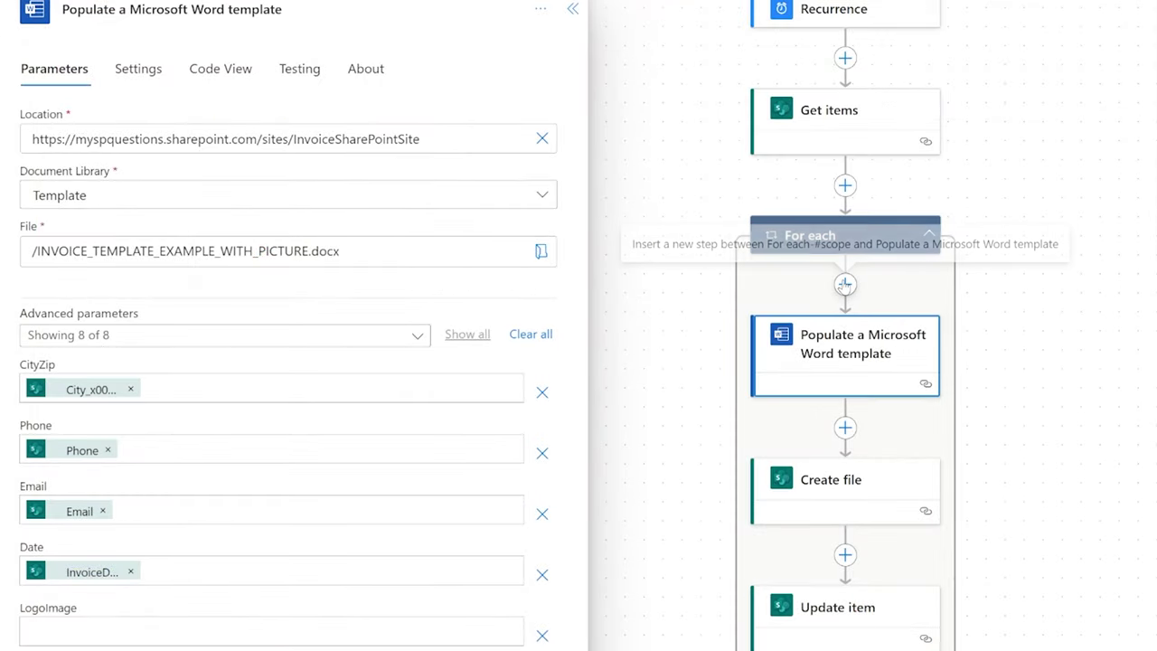
- Add SharePoint's "Get file content using path" action inside the For each loop, before the Word template action
left_click(845, 285)
left_click(836, 332)
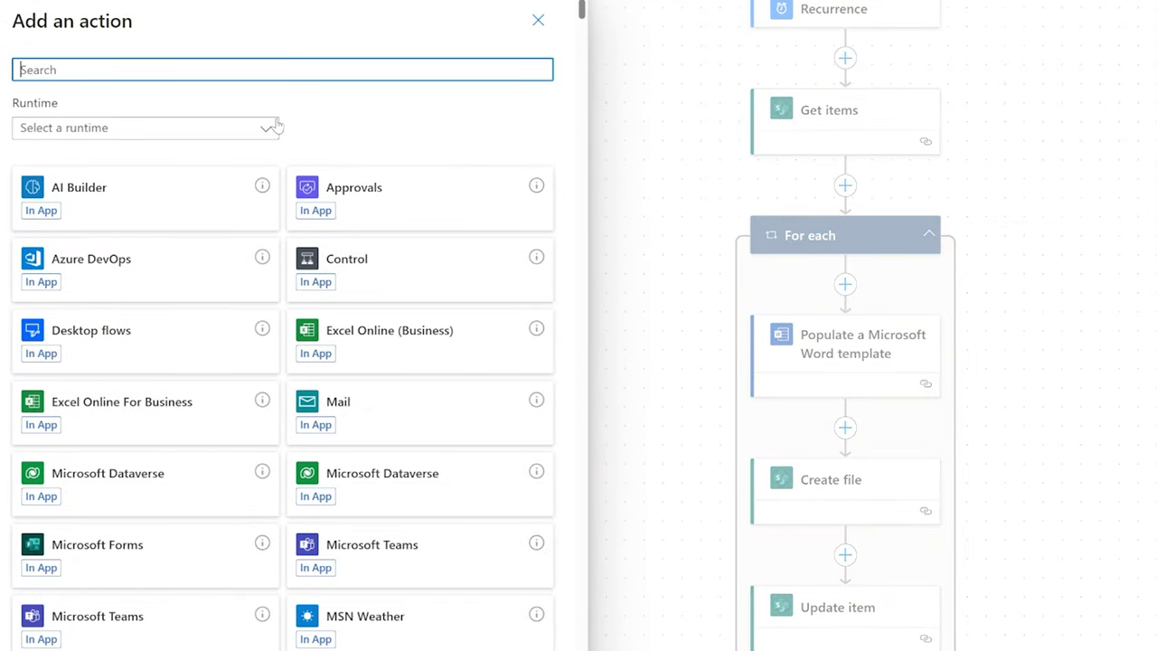
type("get file")
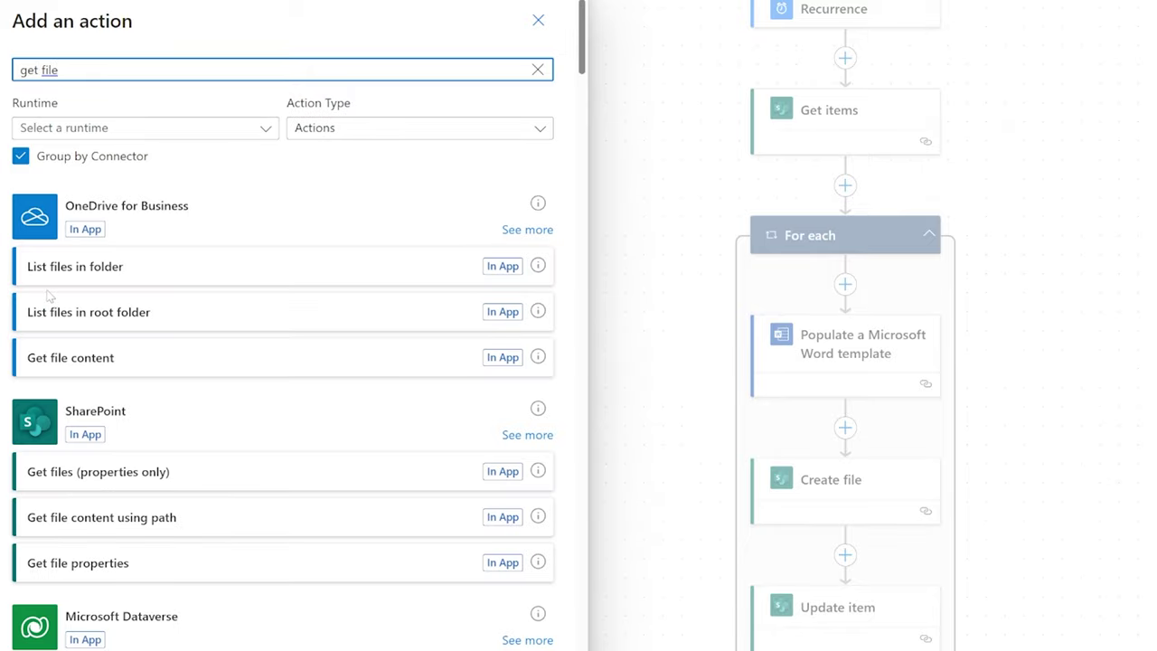
left_click(118, 525)
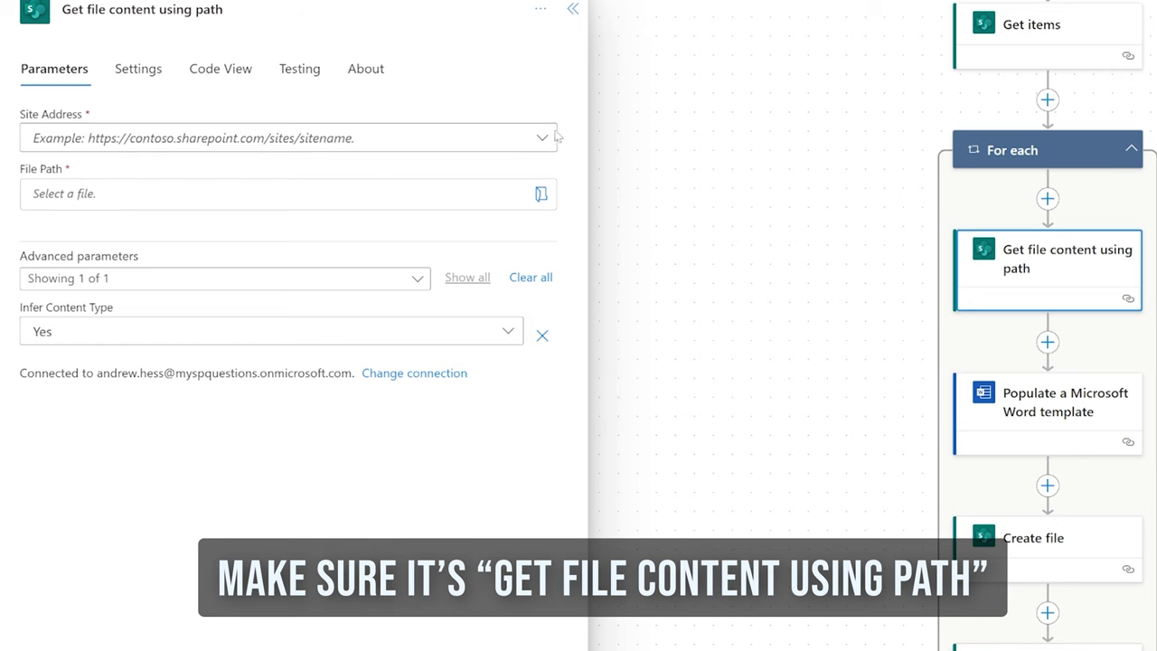
- Set the file content action's site to InvoiceSharePointSite and its file path to /Template/happy_Man_with_a_rabbit.jpg
left_click(207, 140)
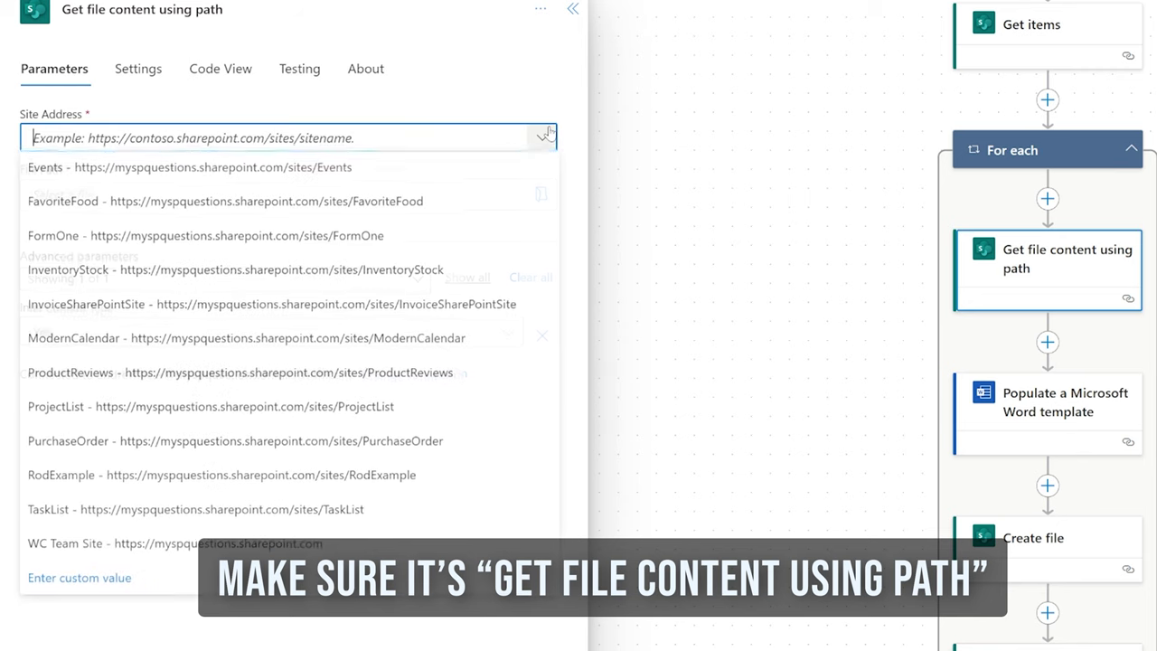
left_click(126, 312)
left_click(540, 194)
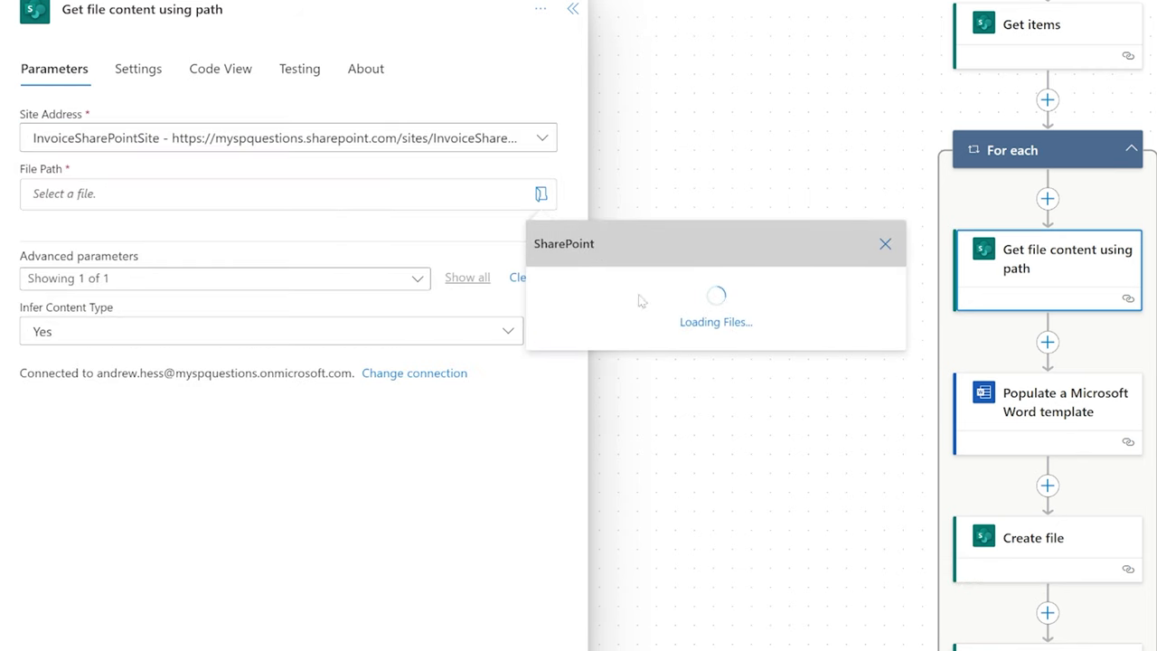
scroll(663, 526, "down", 1)
scroll(663, 526, "down", 3)
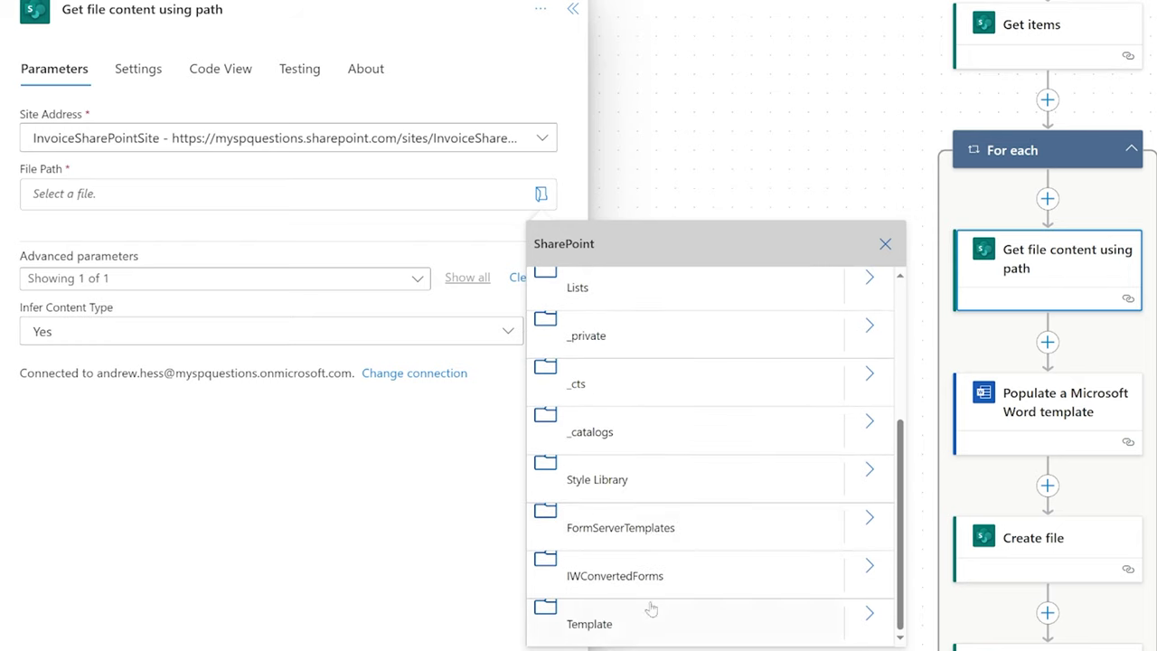
left_click(869, 615)
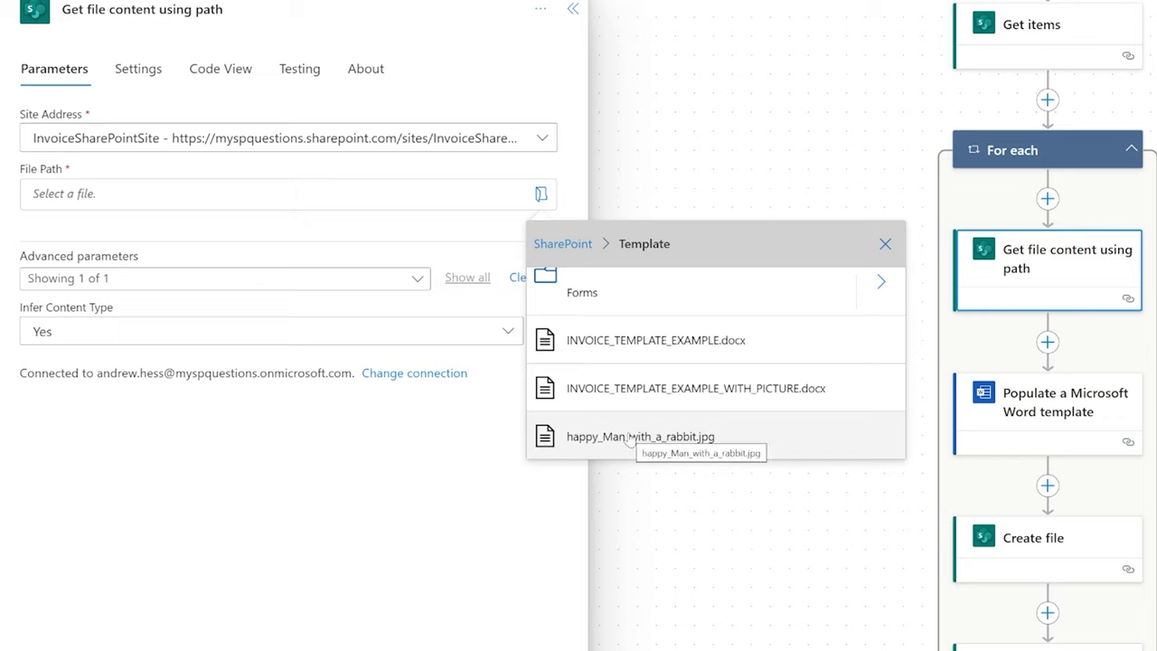
left_click(623, 438)
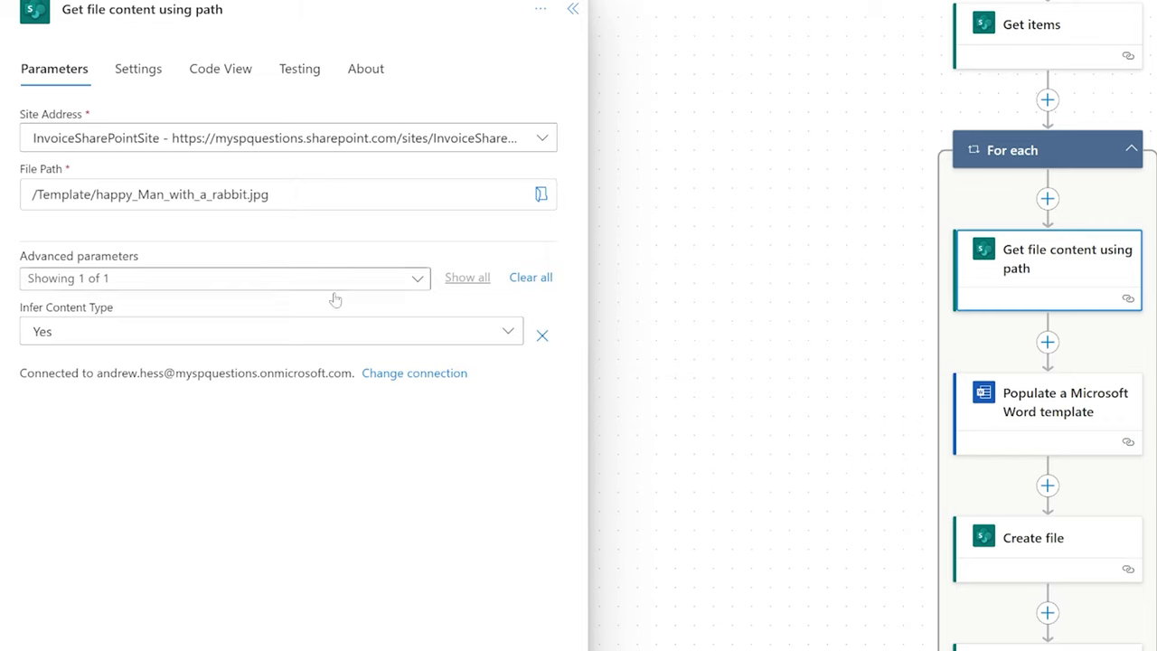
- Fill the LogoImage parameter of the Word template action with File Content from "Get file content using path"
left_click(1030, 415)
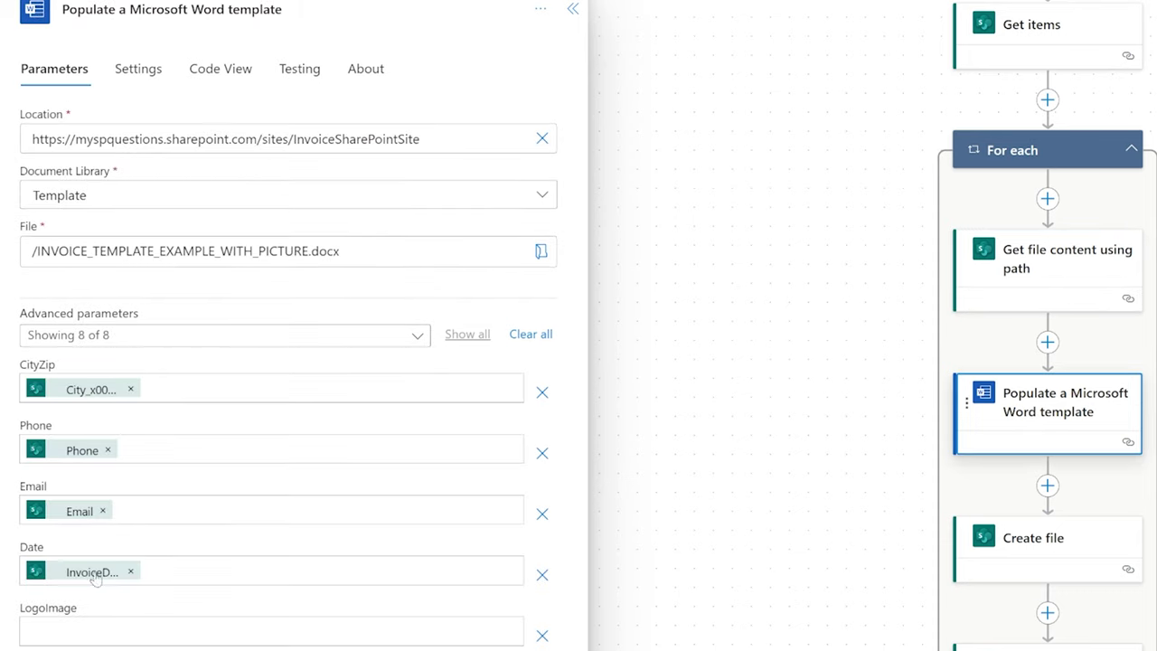
left_click(271, 631)
left_click(523, 617)
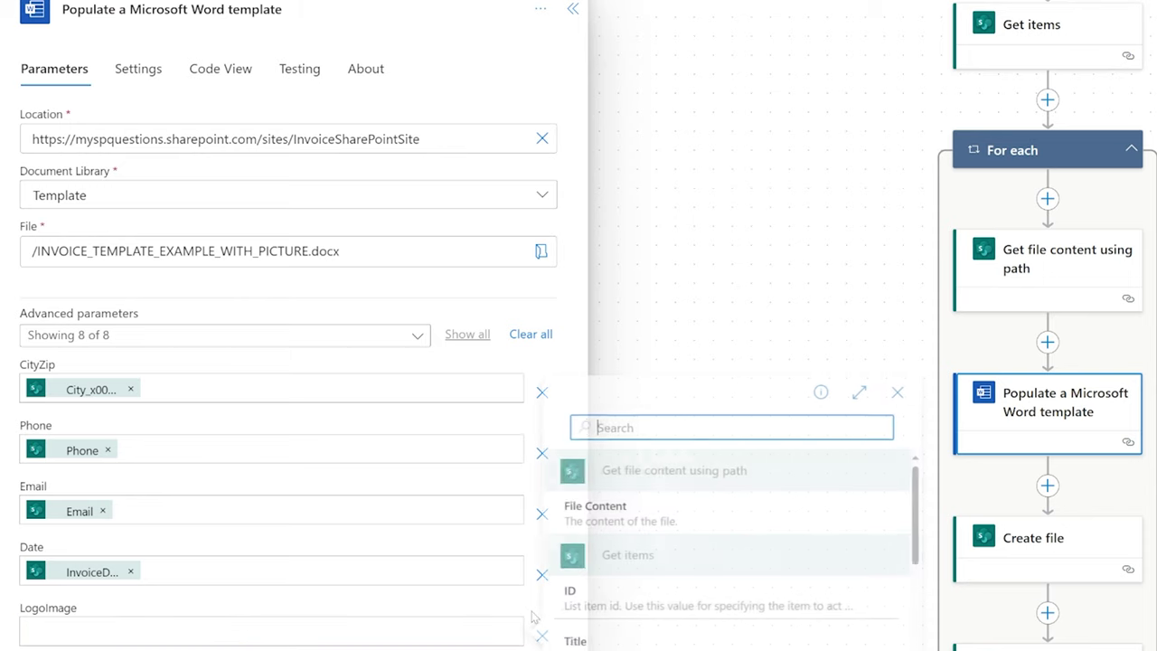
left_click(647, 513)
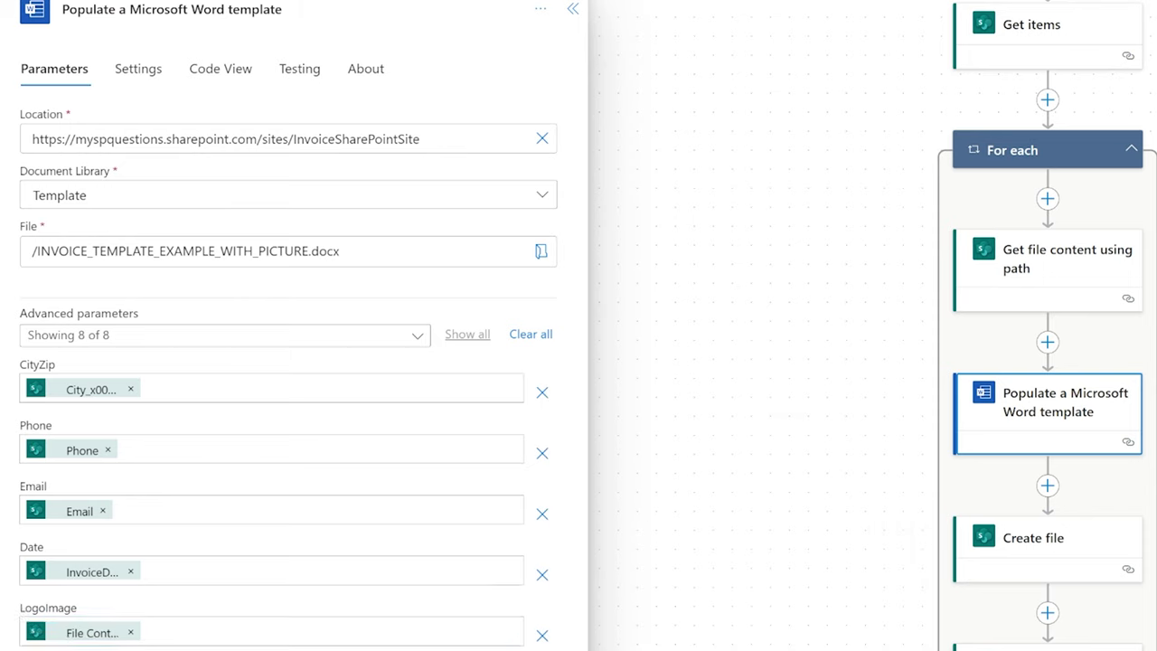
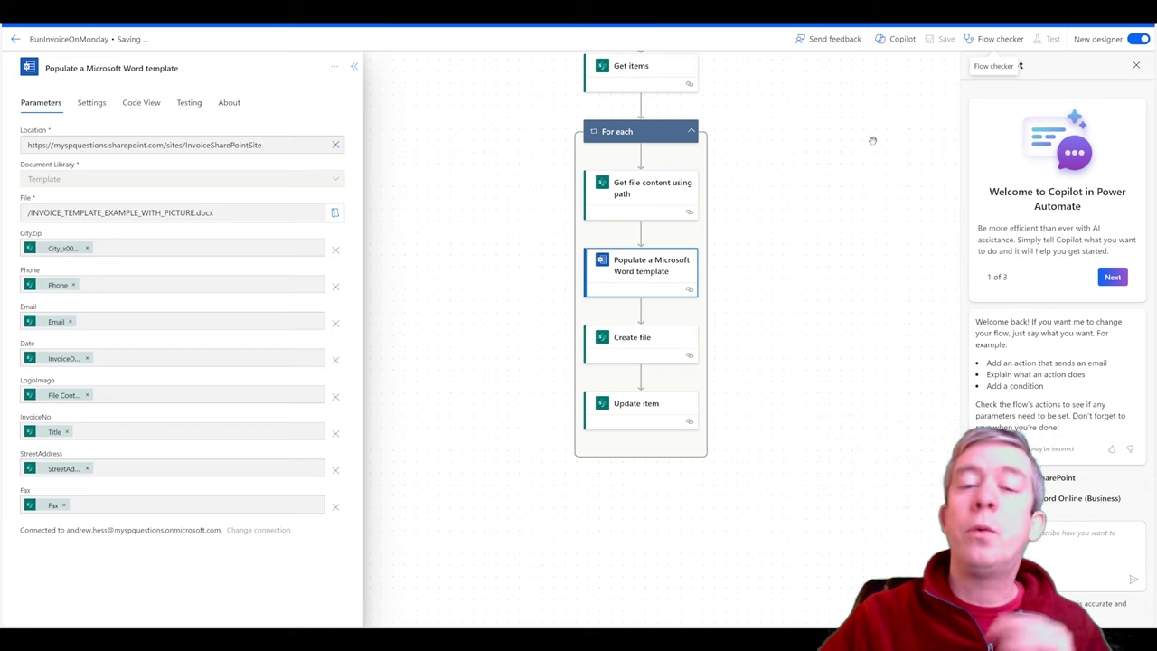
- In SharePoint's InvoiceList, add item XYZ-543 dated 12/20/2023 with Completed set to Not Complete, filling in the address, phone, fax and e-mail fields
left_click_drag(768, 254, 759, 279)
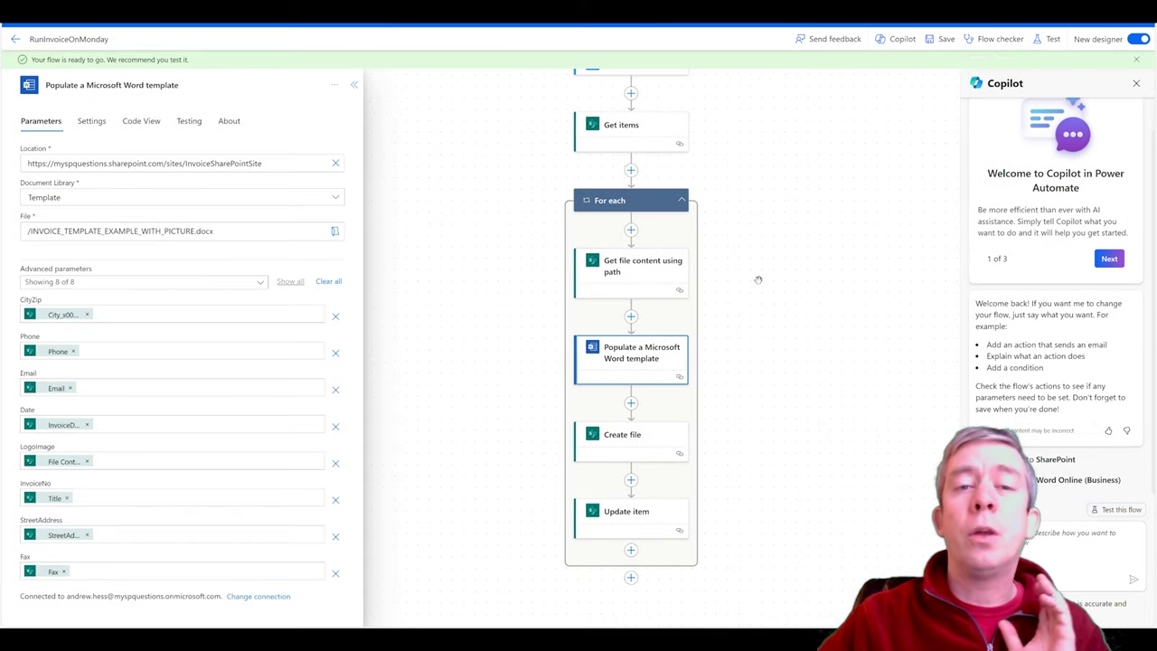
key("ctrl+Tab")
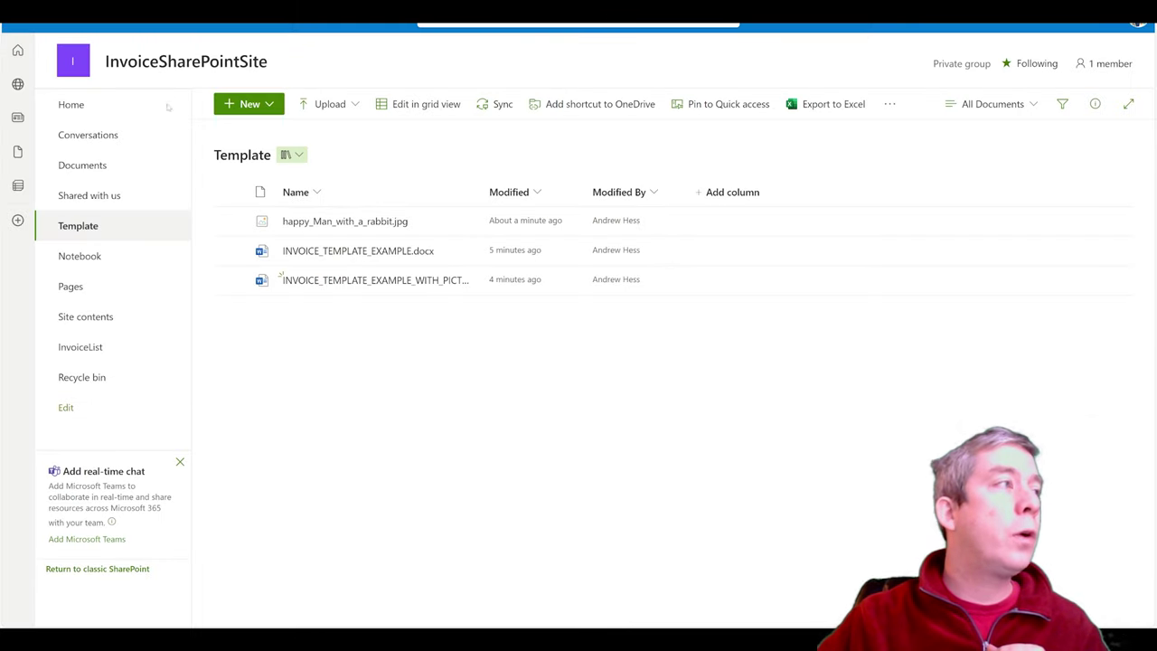
left_click(86, 347)
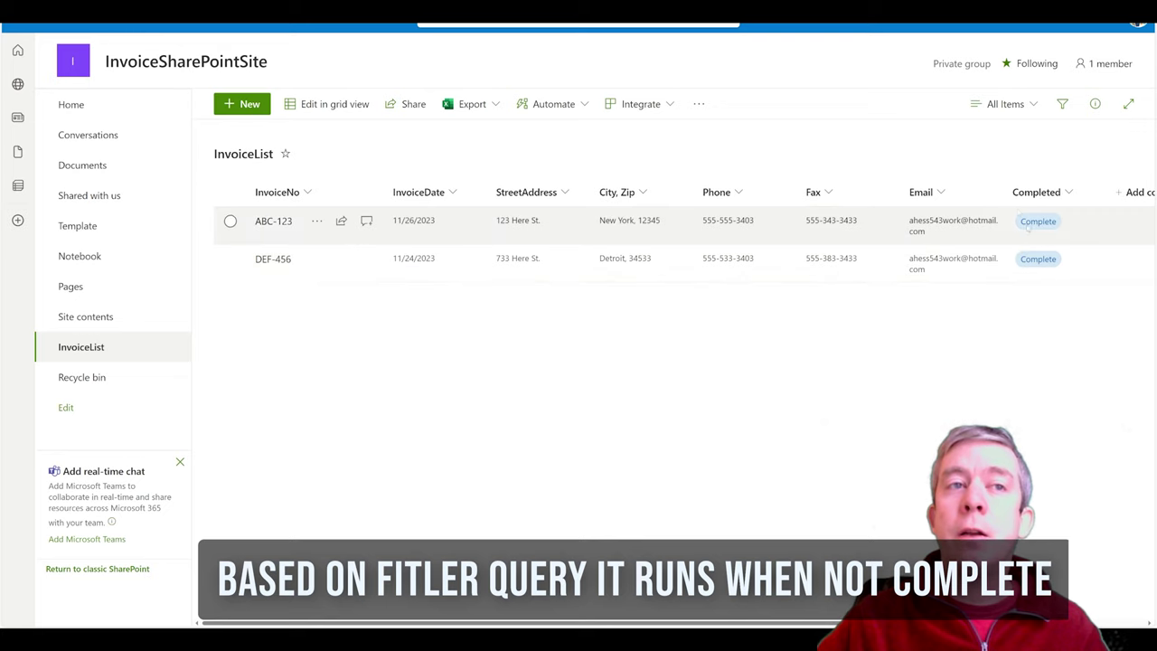
left_click(245, 104)
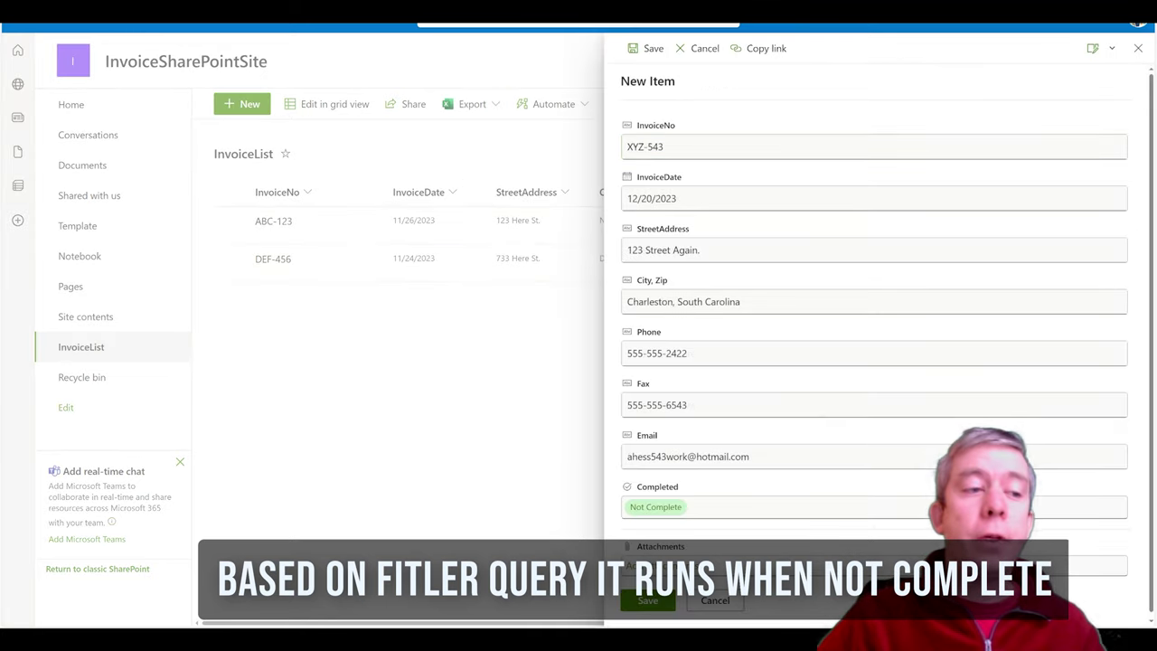
left_click(647, 601)
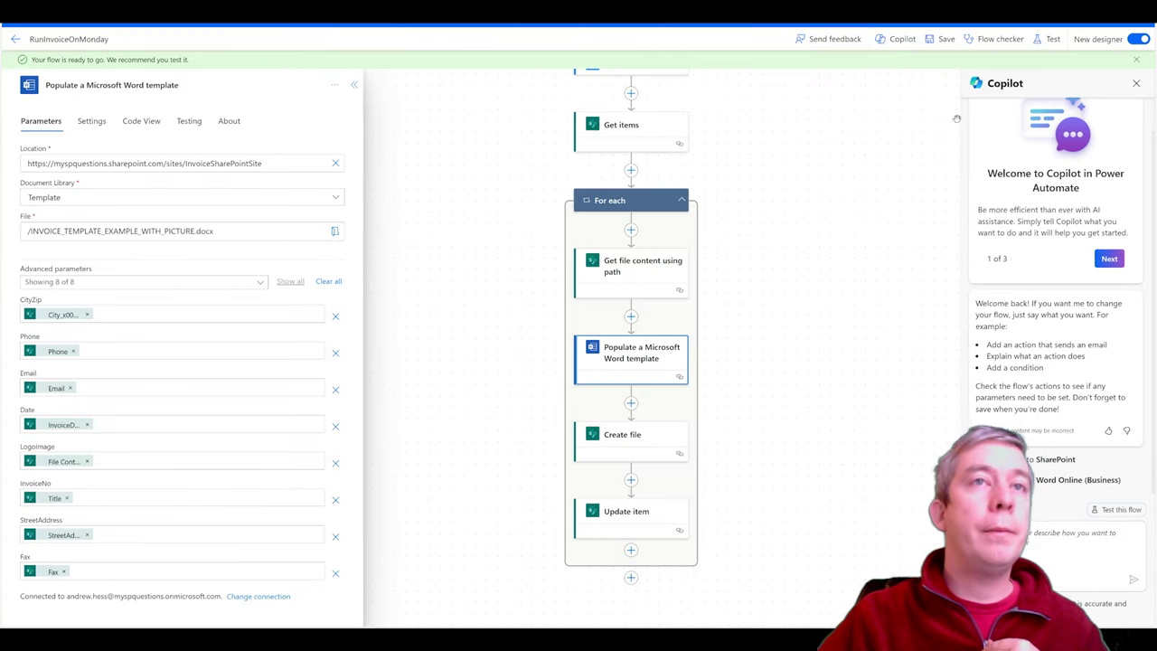
- Save the RunInvoiceOnMonday flow in Power Automate and run a manual test of it
key("ctrl+s")
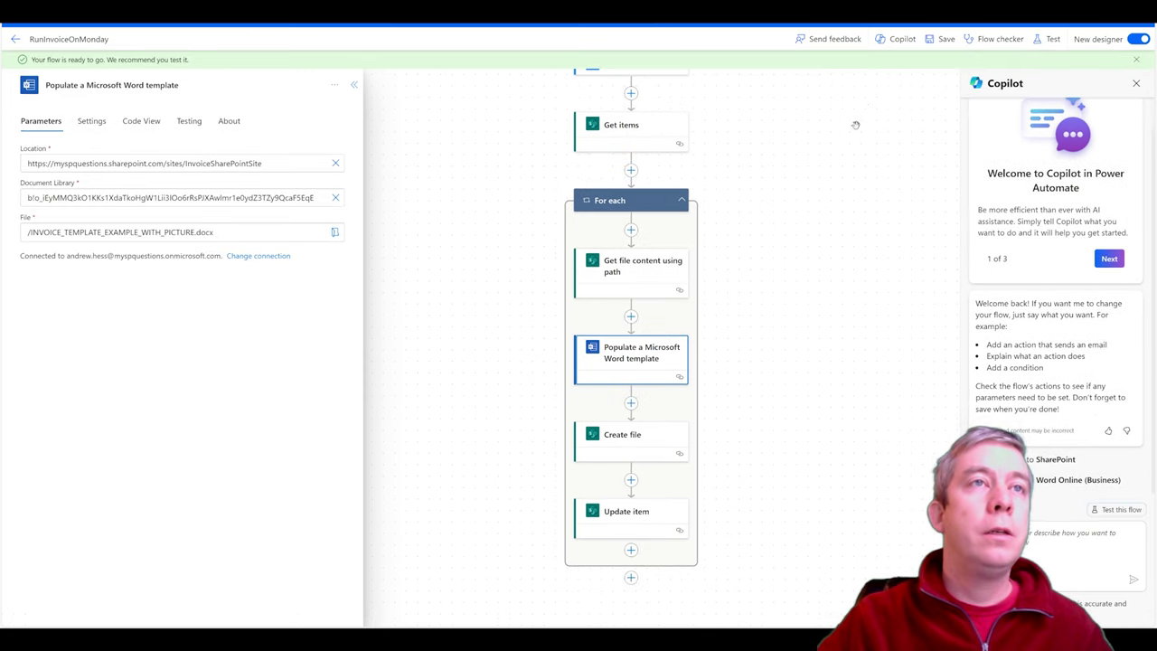
left_click(1052, 39)
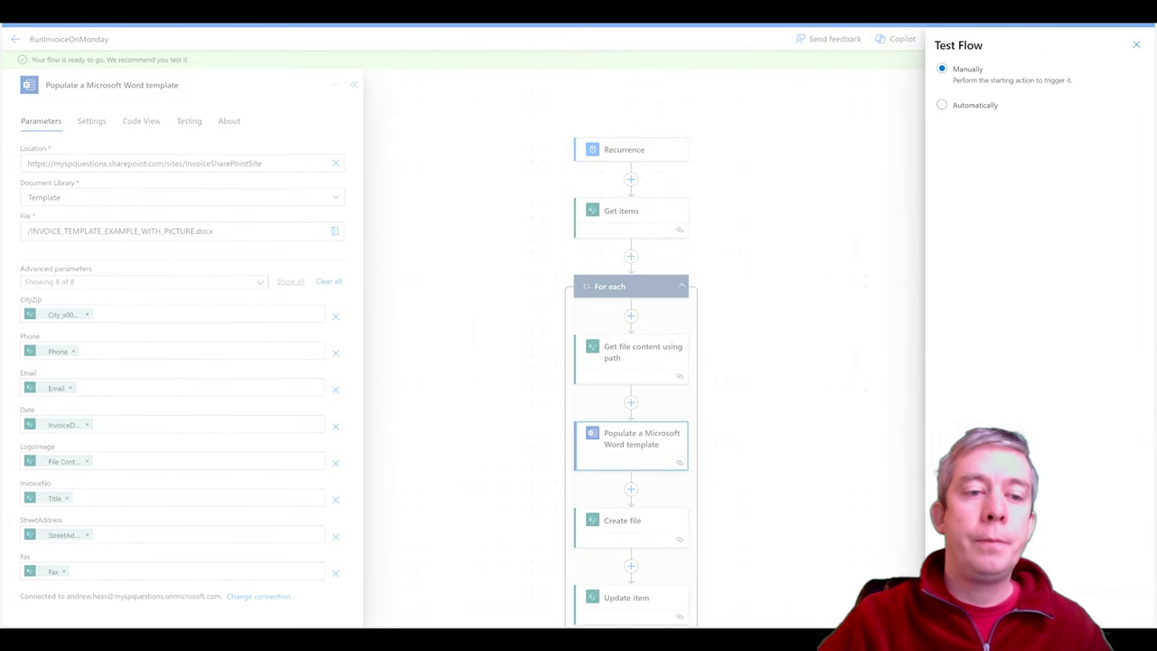
left_click(948, 608)
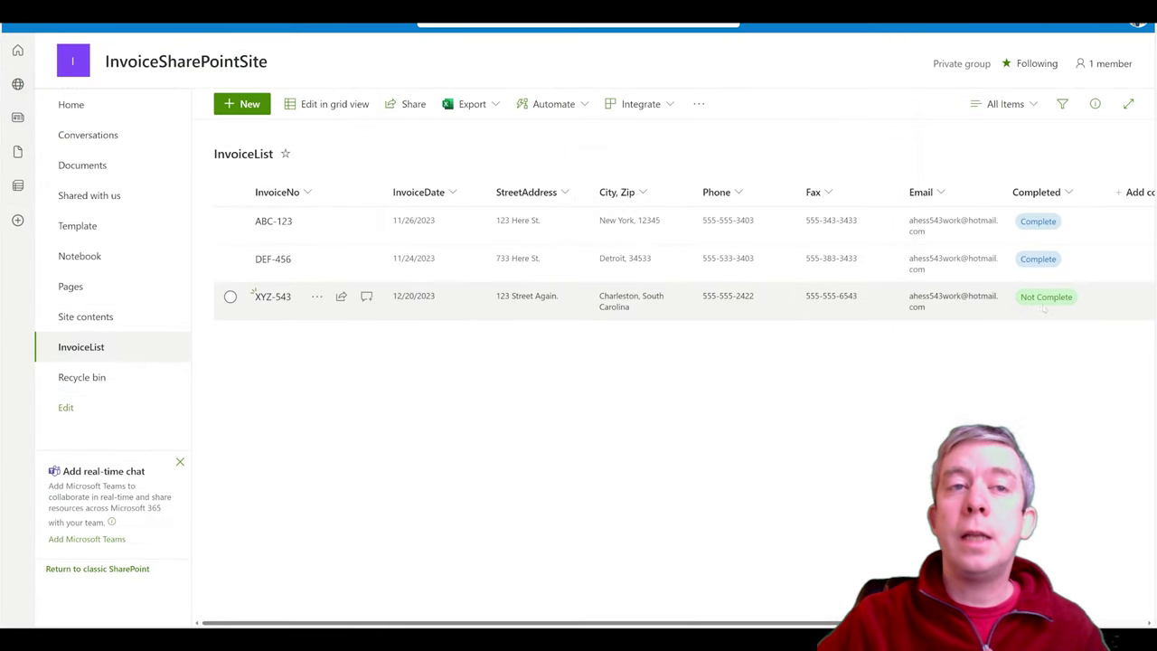
- In SharePoint, refresh InvoiceList to check the new item's status, and open XYZ-543.docx from the Documents library
key("F5")
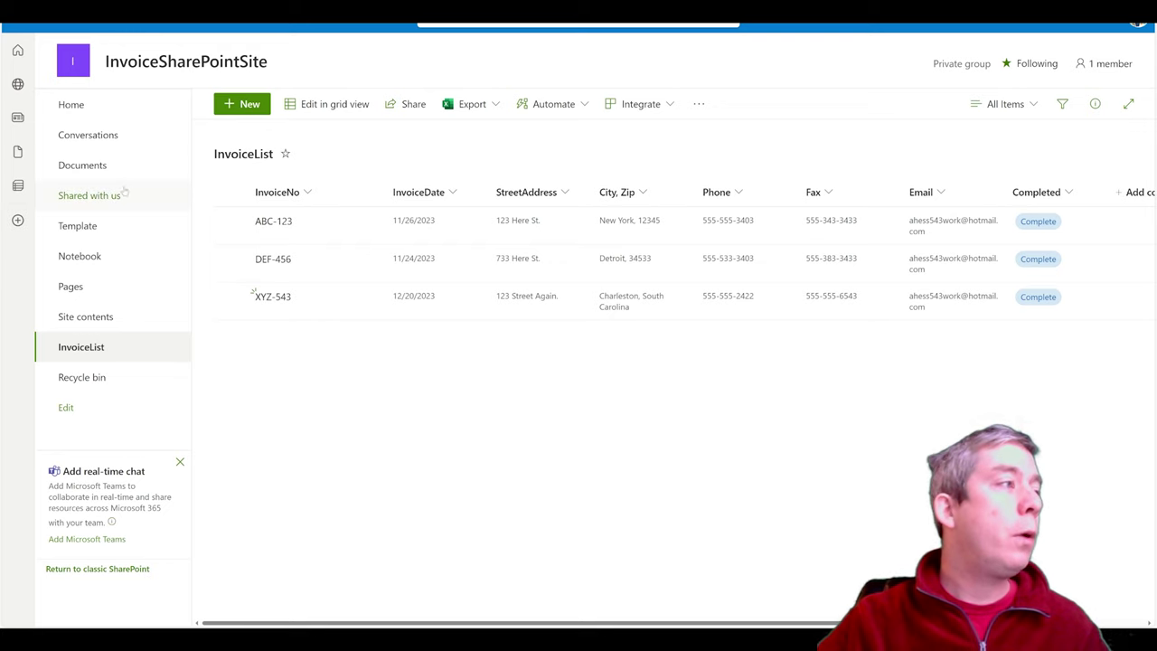
left_click(87, 172)
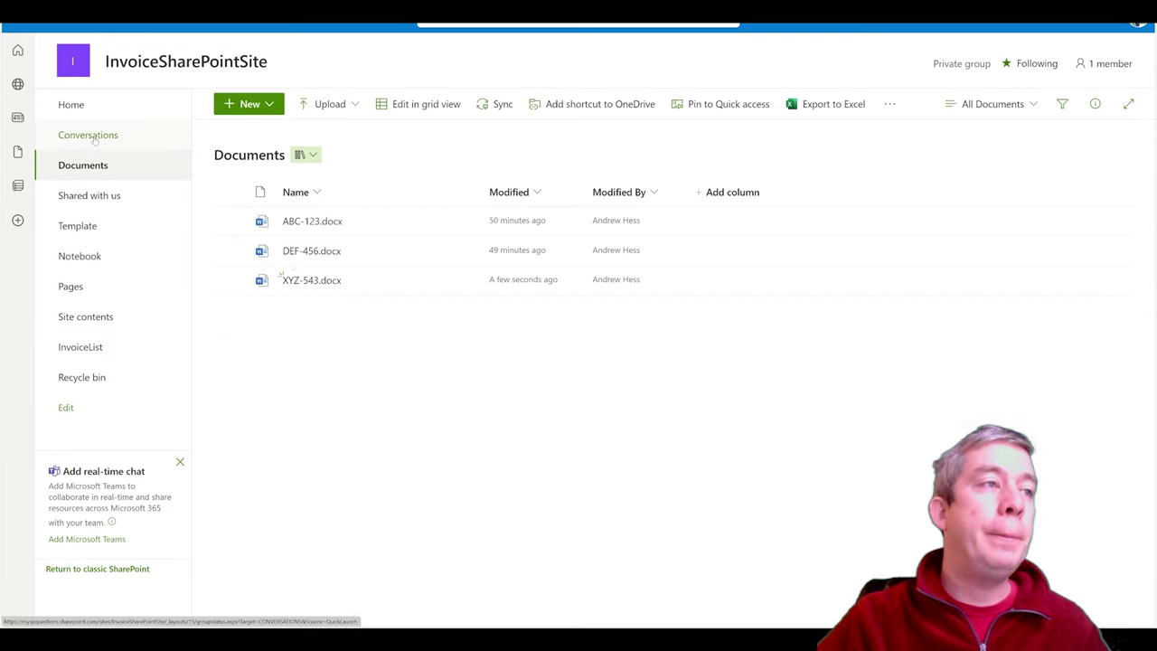
left_click(317, 281)
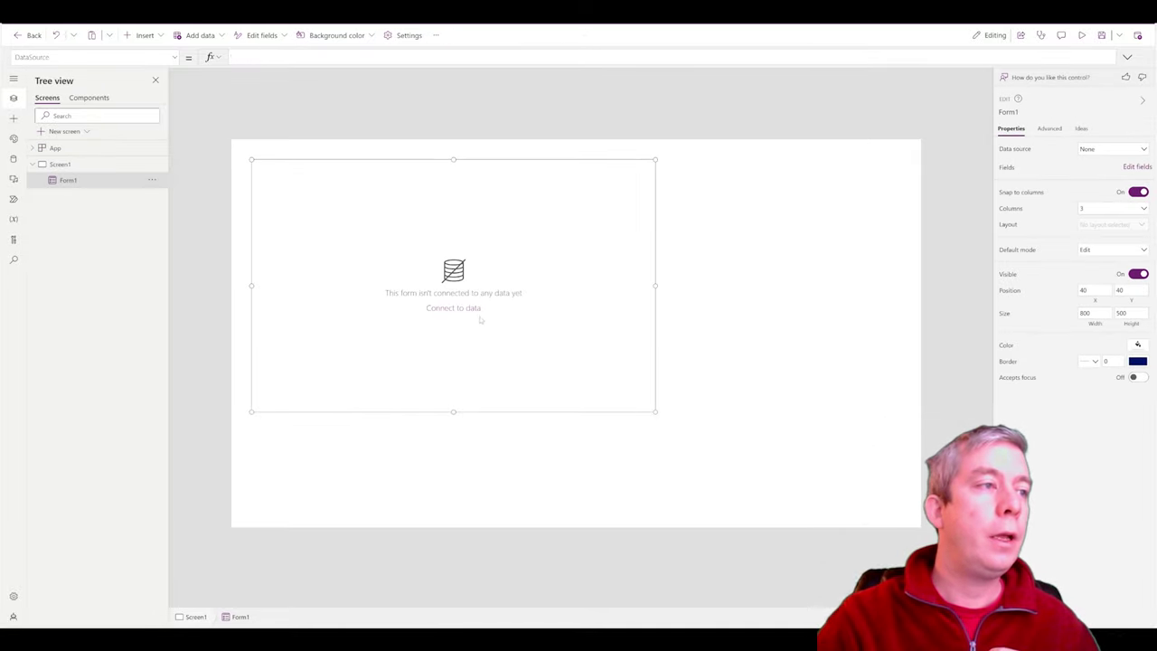
- In Power Apps, add the InvoiceList list from InvoiceSharePointSite to the app as a SharePoint data source
left_click(458, 309)
left_click(1090, 146)
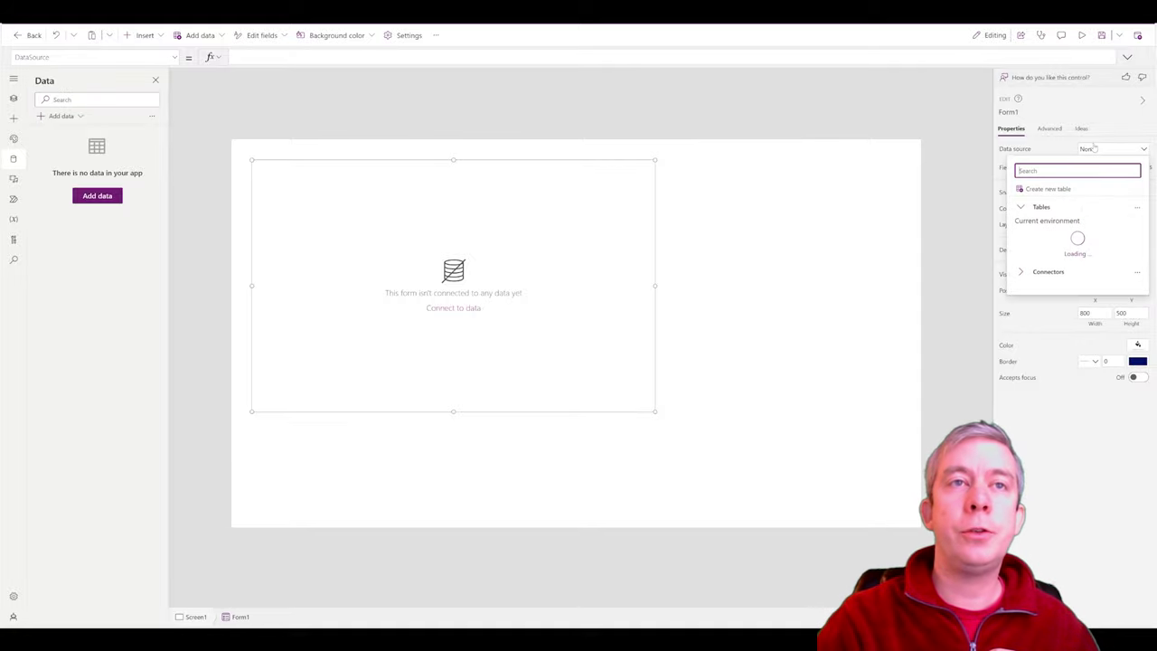
left_click(114, 237)
left_click(107, 200)
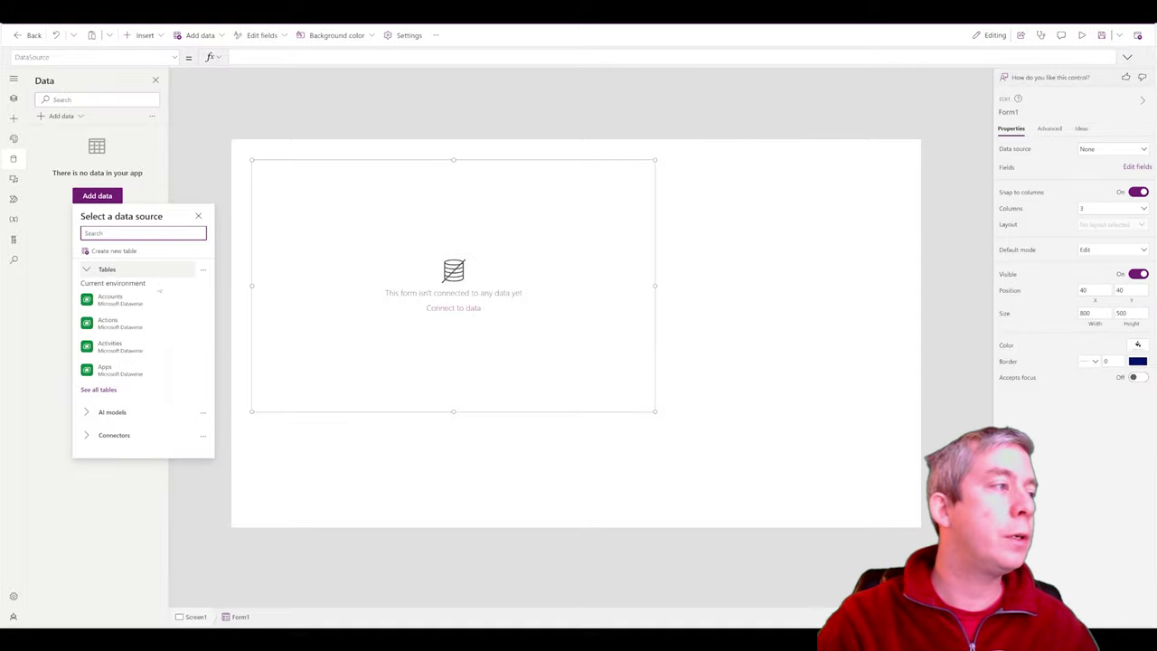
left_click(140, 280)
left_click(250, 257)
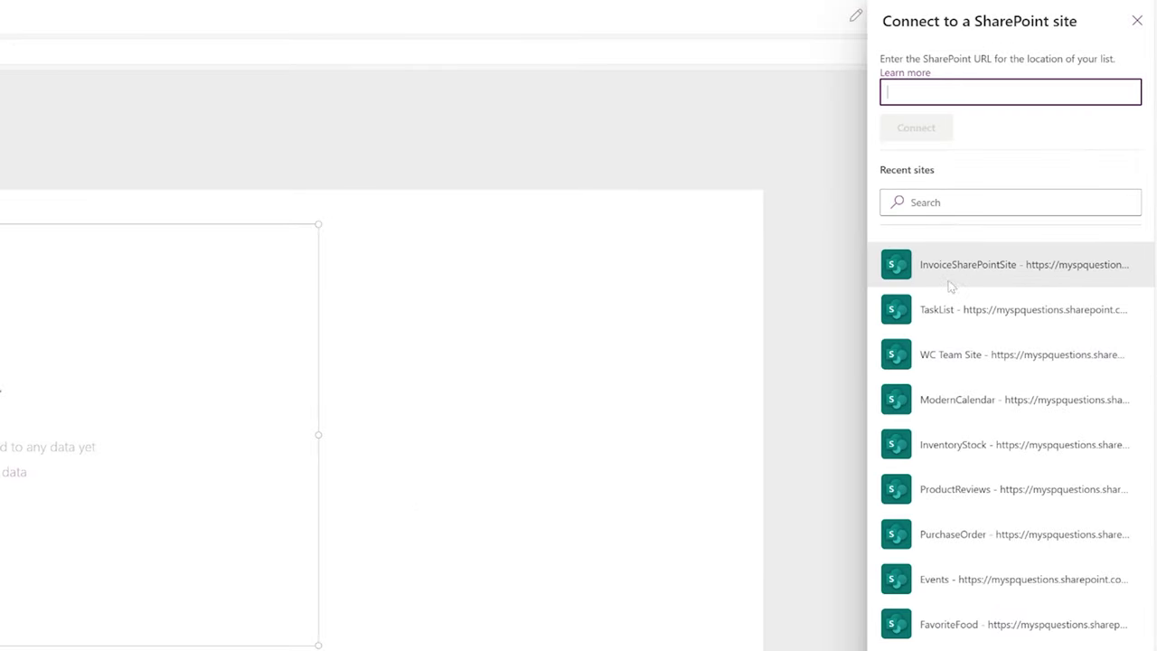
left_click(946, 278)
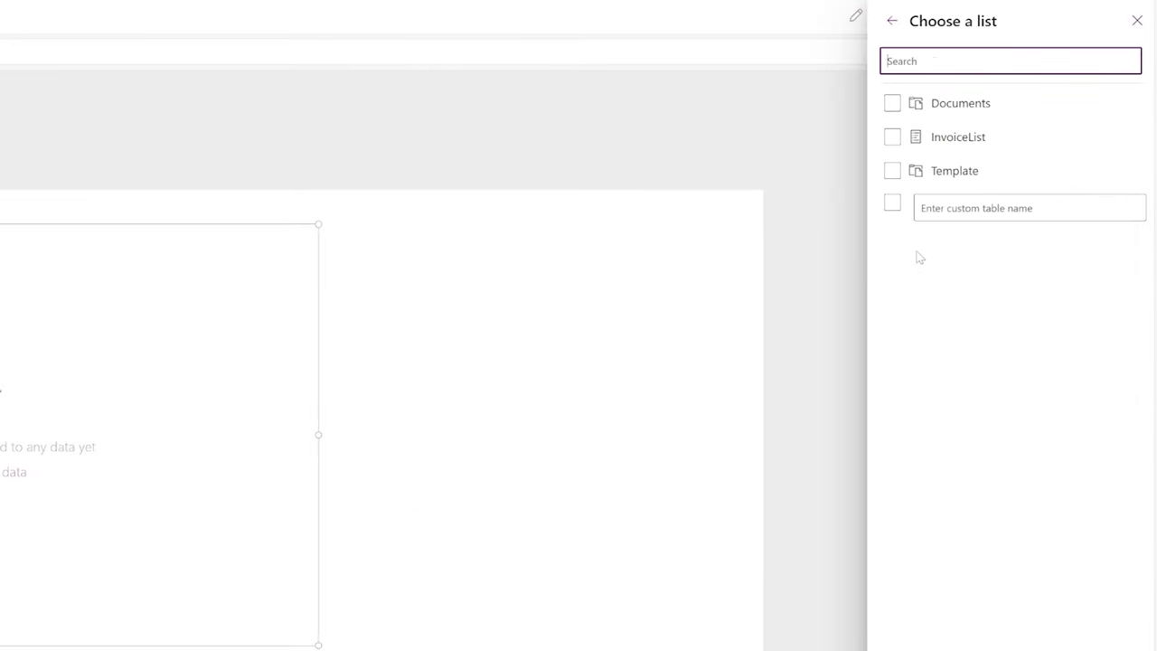
left_click(892, 137)
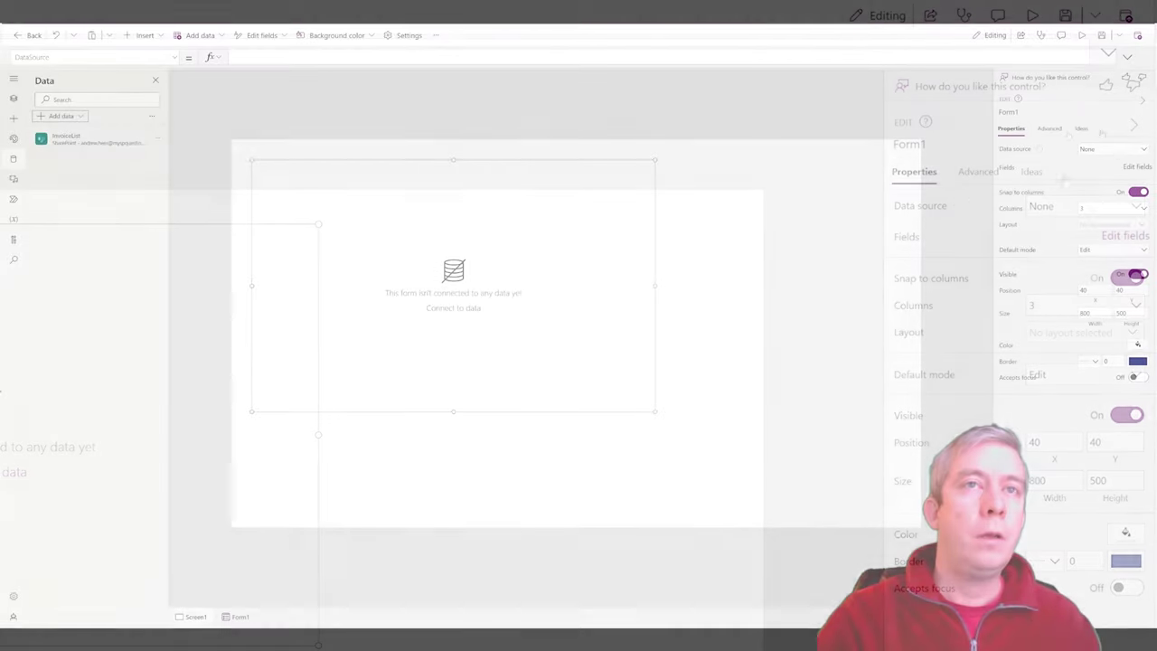
- Set Form1's data source to InvoiceList and enlarge the form to about 1254 by 670
left_click(1114, 150)
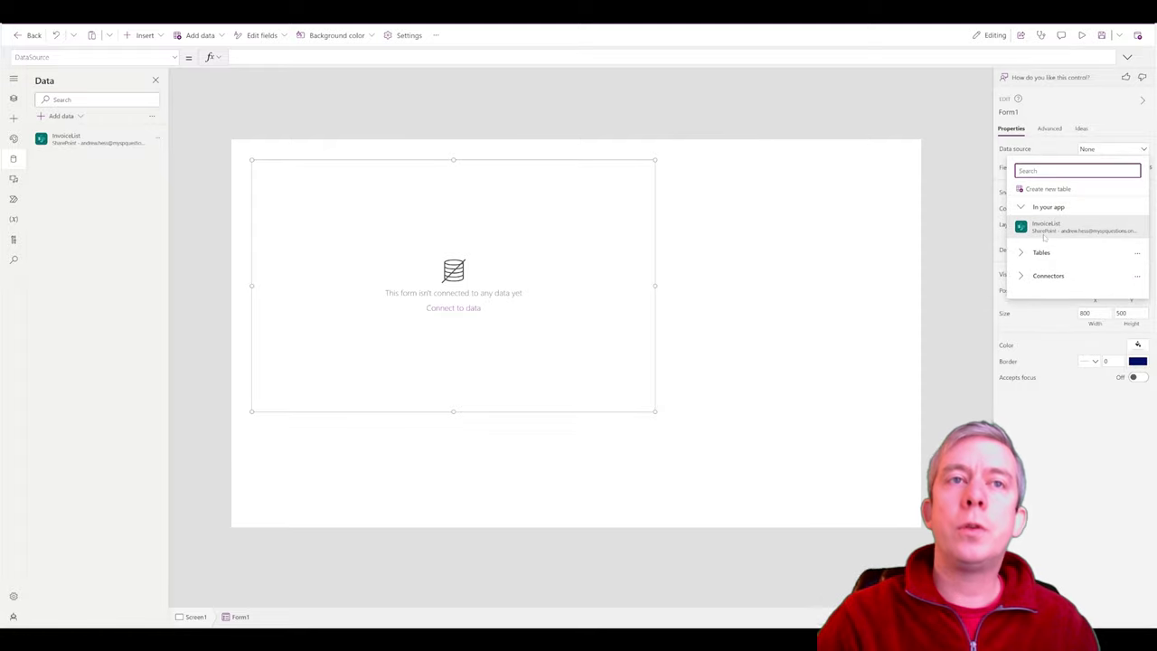
key("Escape")
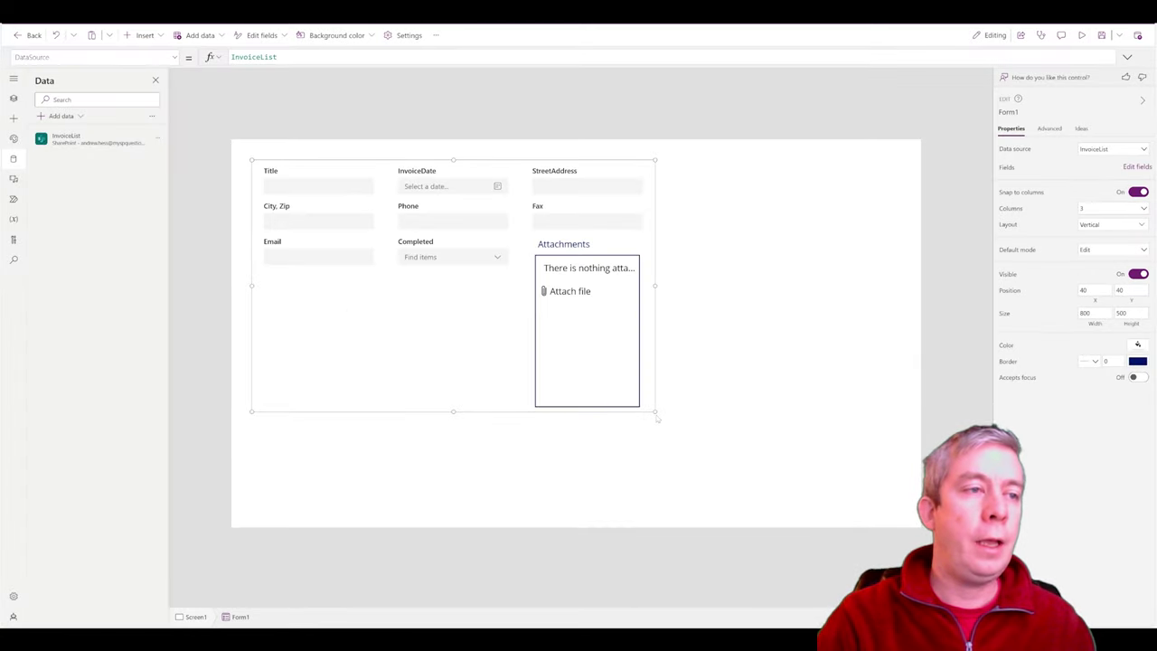
left_click_drag(654, 412, 884, 497)
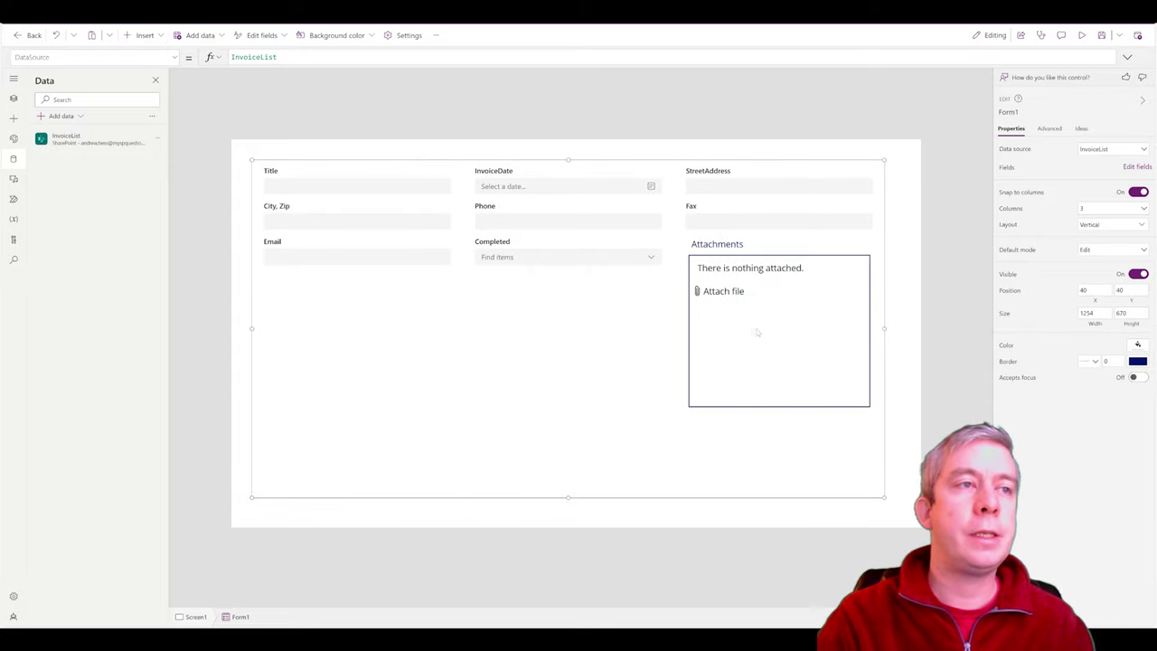
- Delete the Attachments card from the form
left_click(669, 384)
left_click(692, 384)
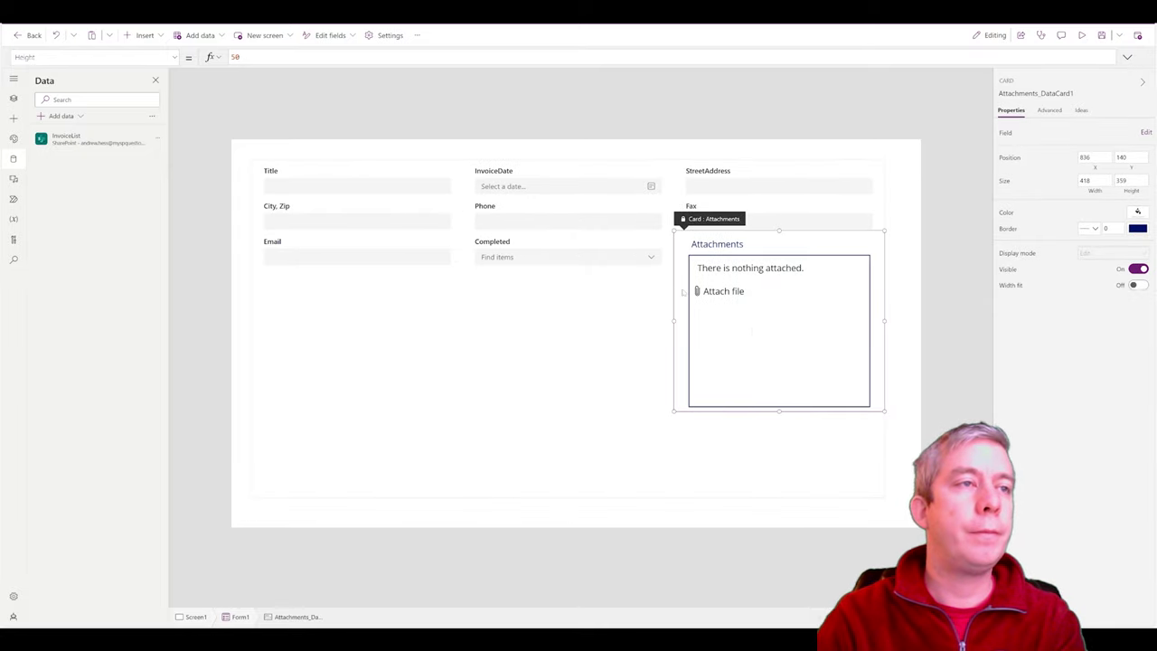
key("Delete")
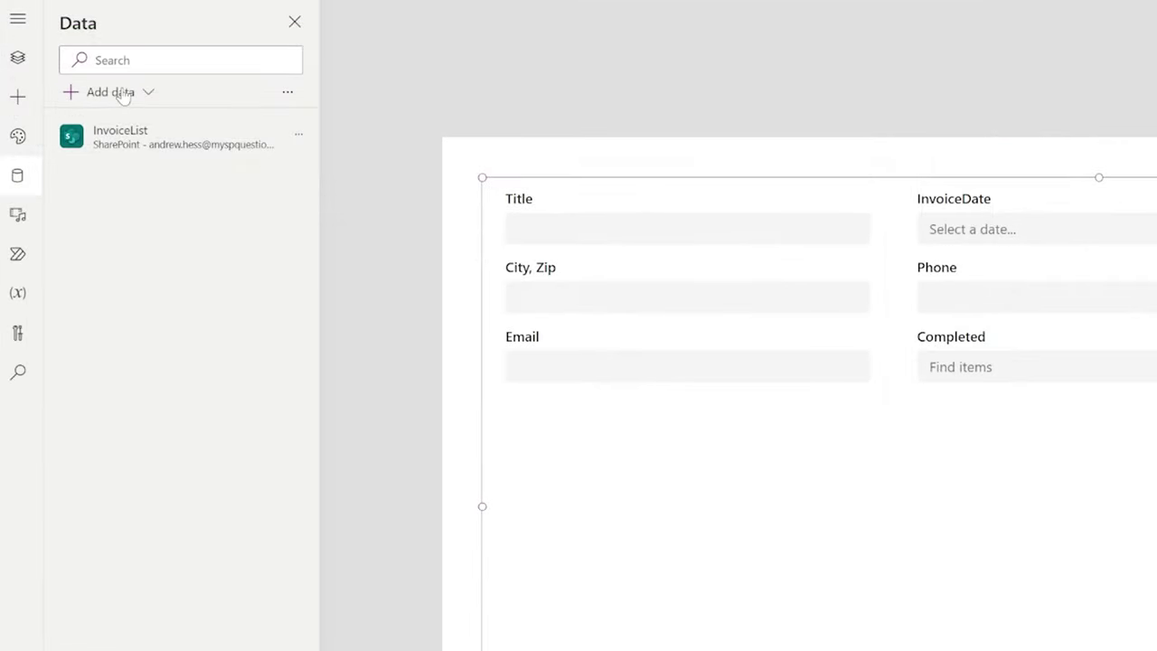
- Search the app's available data sources for "sharepoint"
left_click(63, 116)
type("shjare")
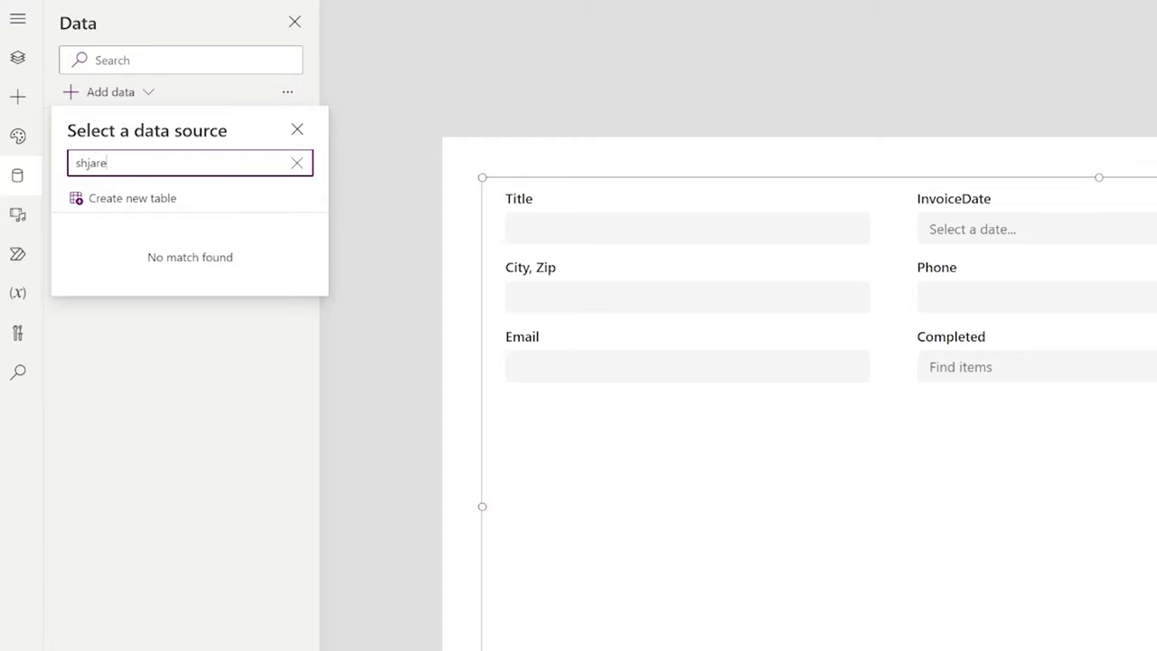
key("BackSpace")
key("BackSpace")
type("arepoint")
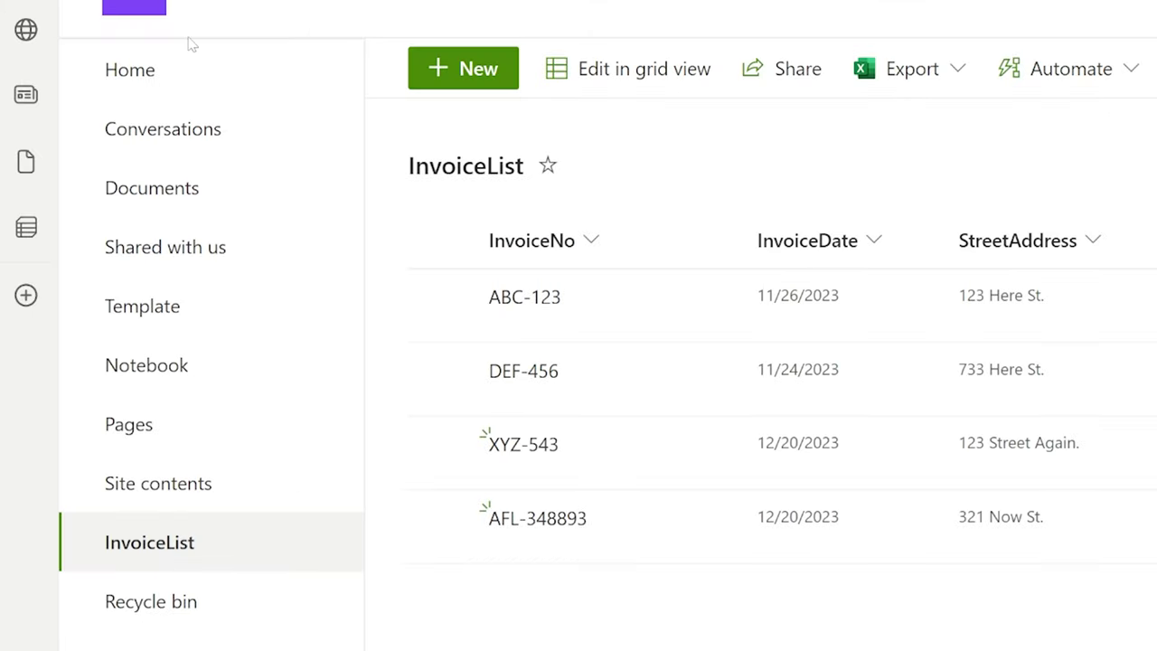
- On InvoiceSharePointSite, create a blank document library named MyImages and view happy_Man_inside_a_giant_1.jpg in it
left_click(143, 486)
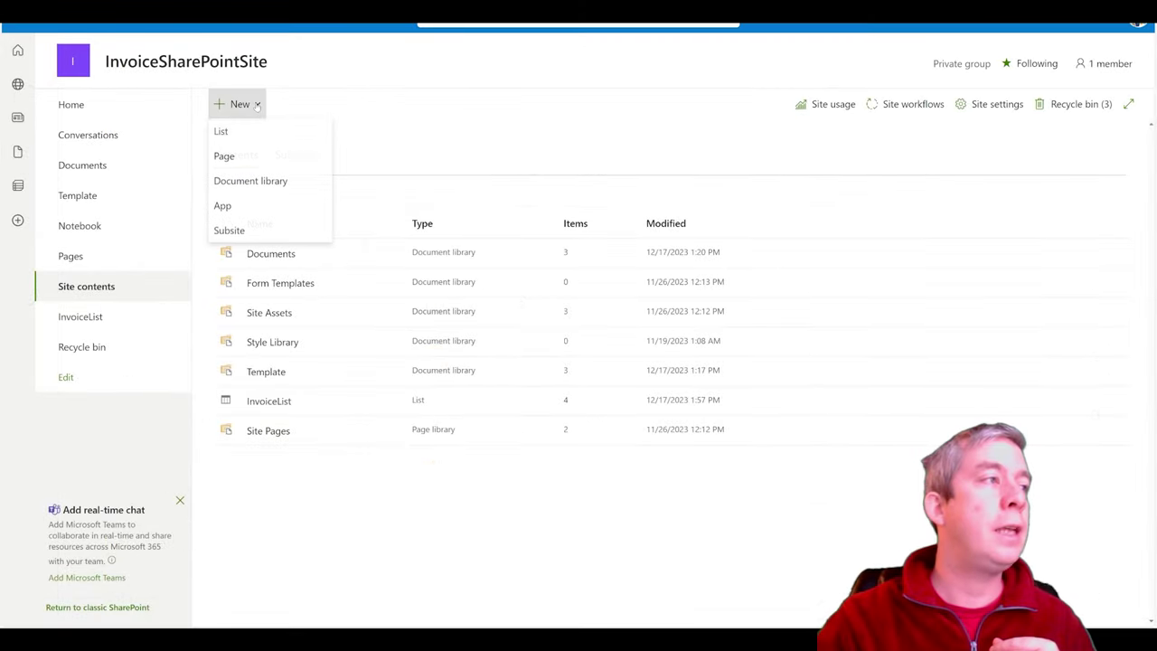
left_click(250, 181)
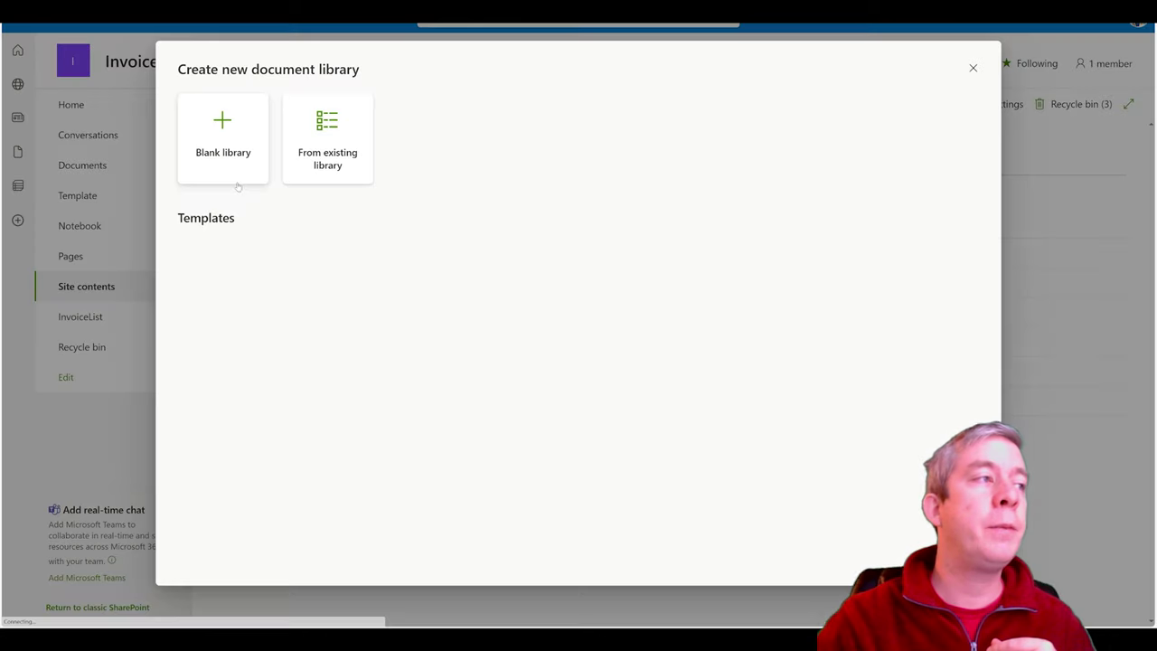
left_click(257, 147)
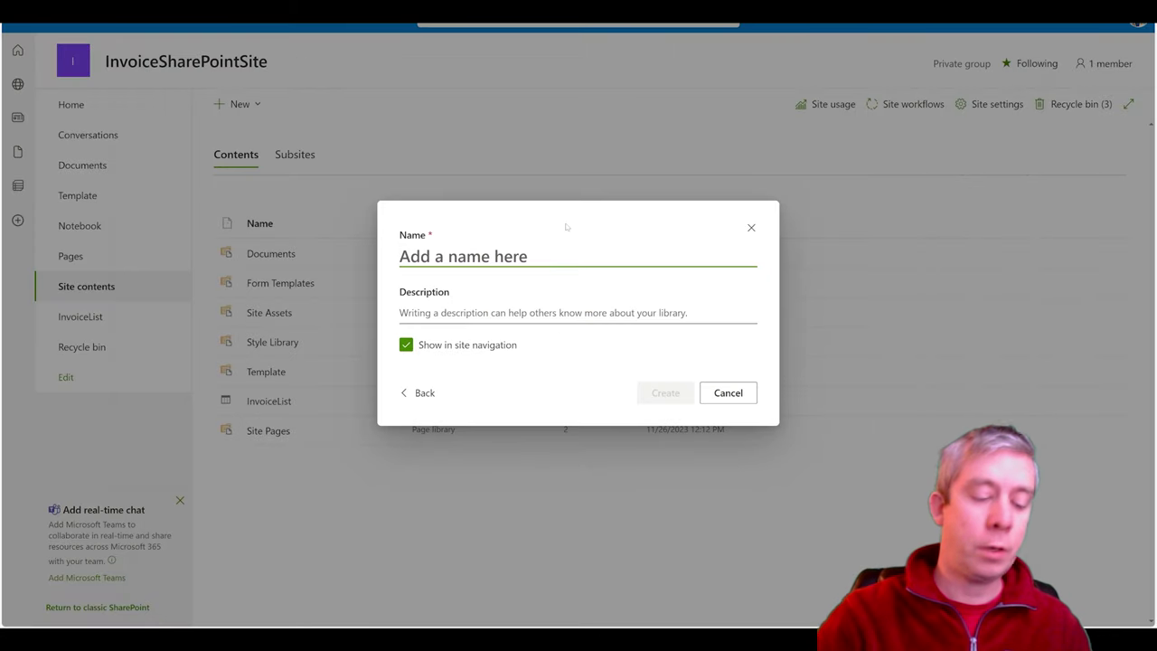
type("MyImages")
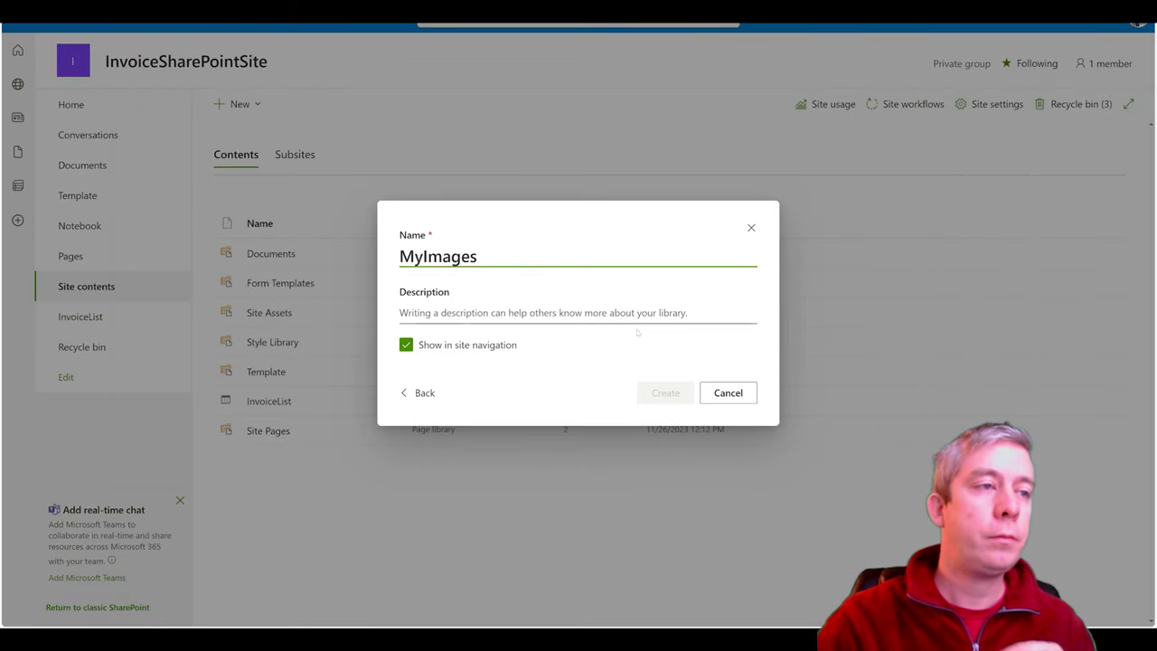
left_click(657, 395)
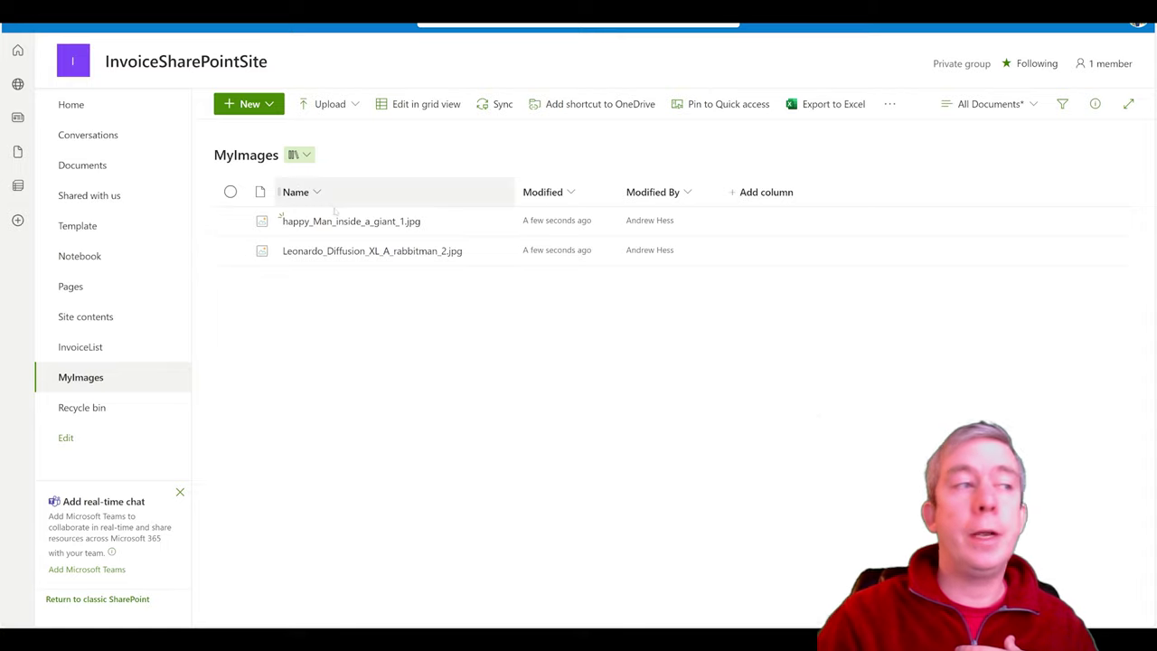
left_click(331, 223)
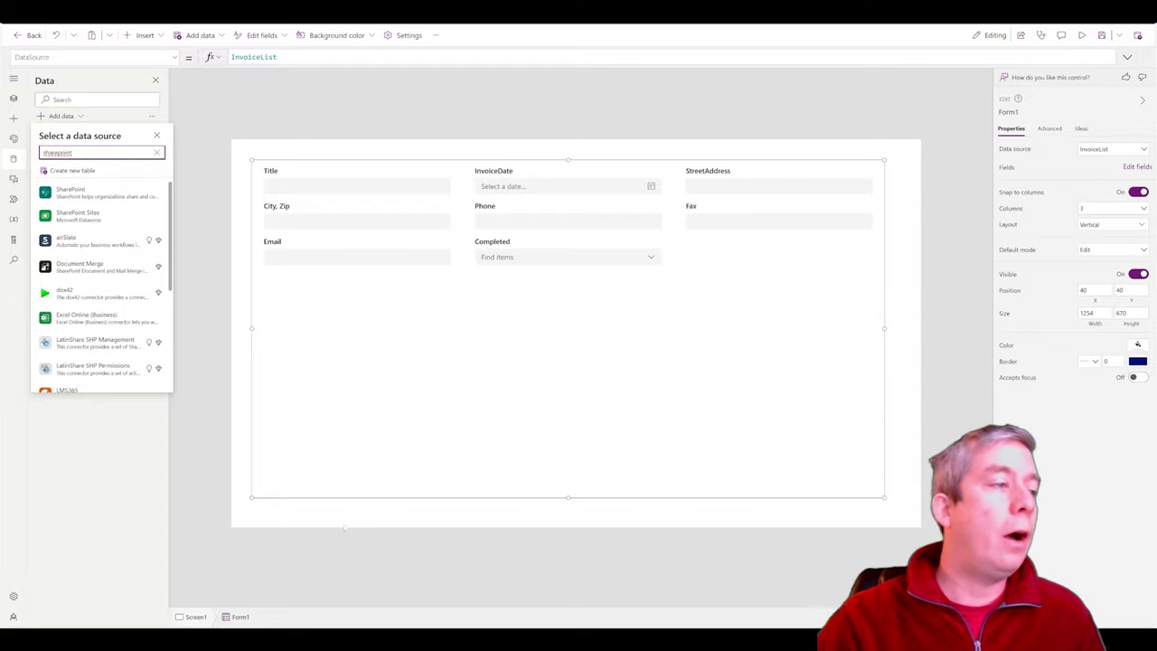
- Back in Power Apps, add the site's MyImages library to the app as a SharePoint data source
left_click(70, 193)
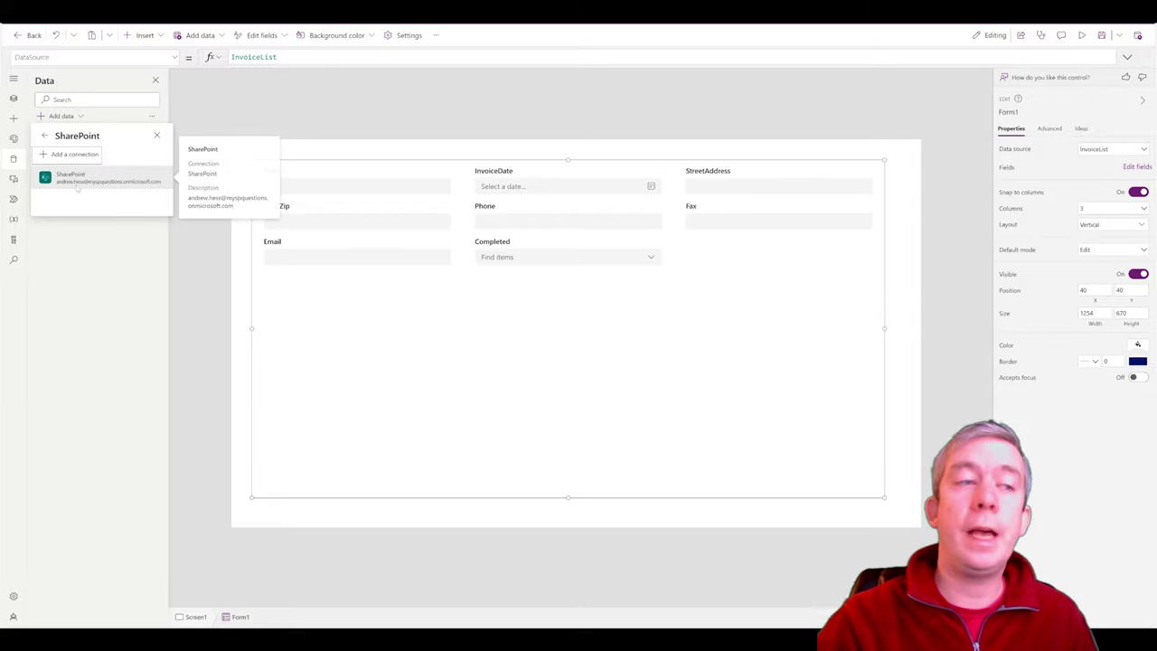
left_click(78, 185)
left_click(1066, 183)
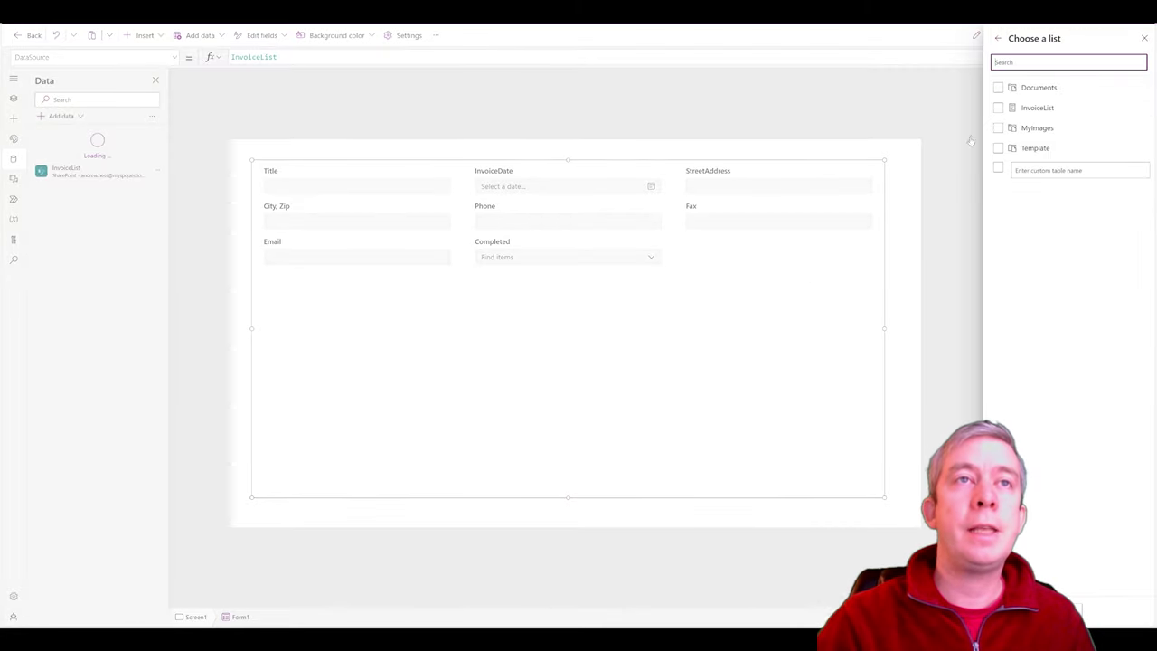
left_click(1029, 128)
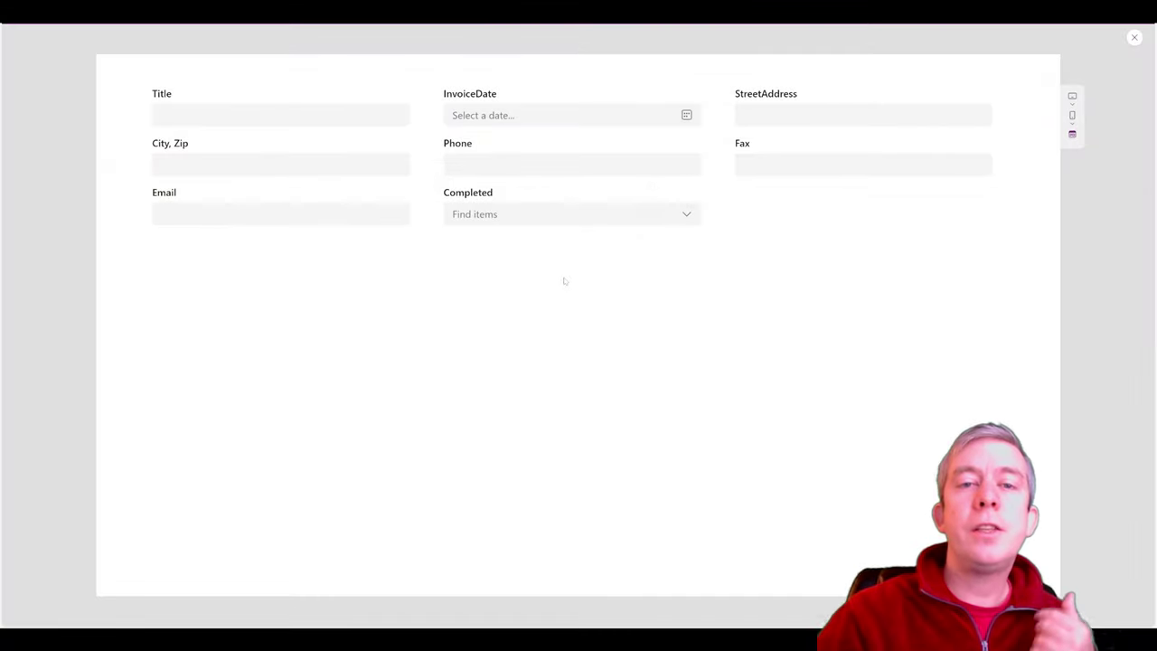
- In the app preview, show the choices offered by the form's Completed field
left_click(506, 214)
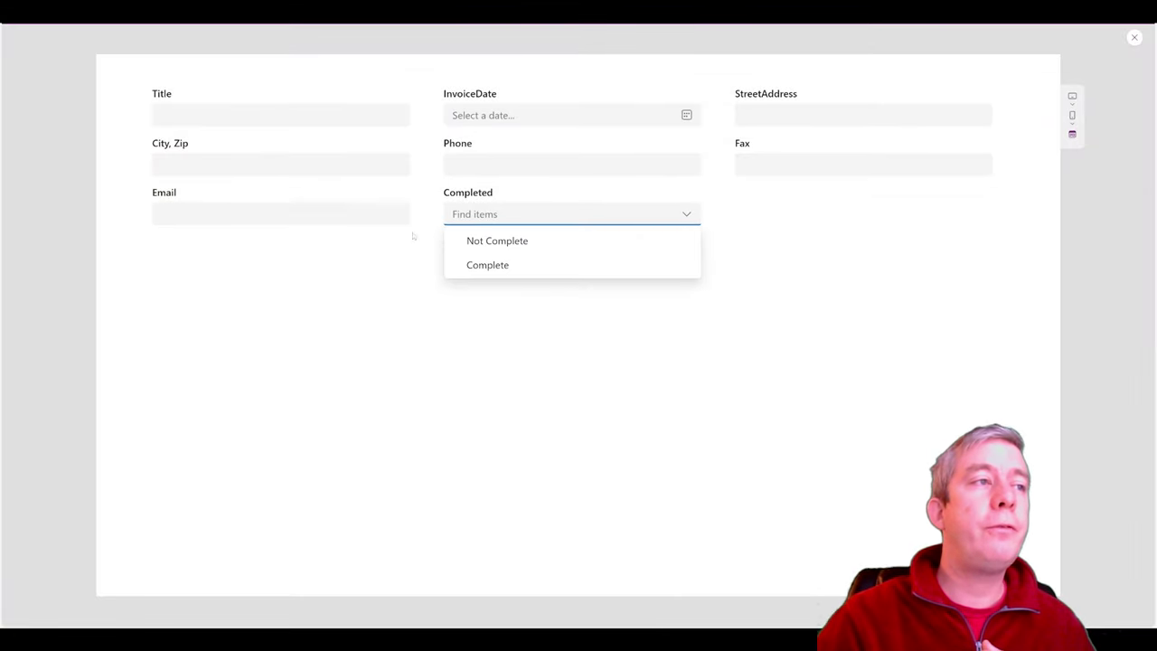
left_click(352, 217)
left_click(506, 214)
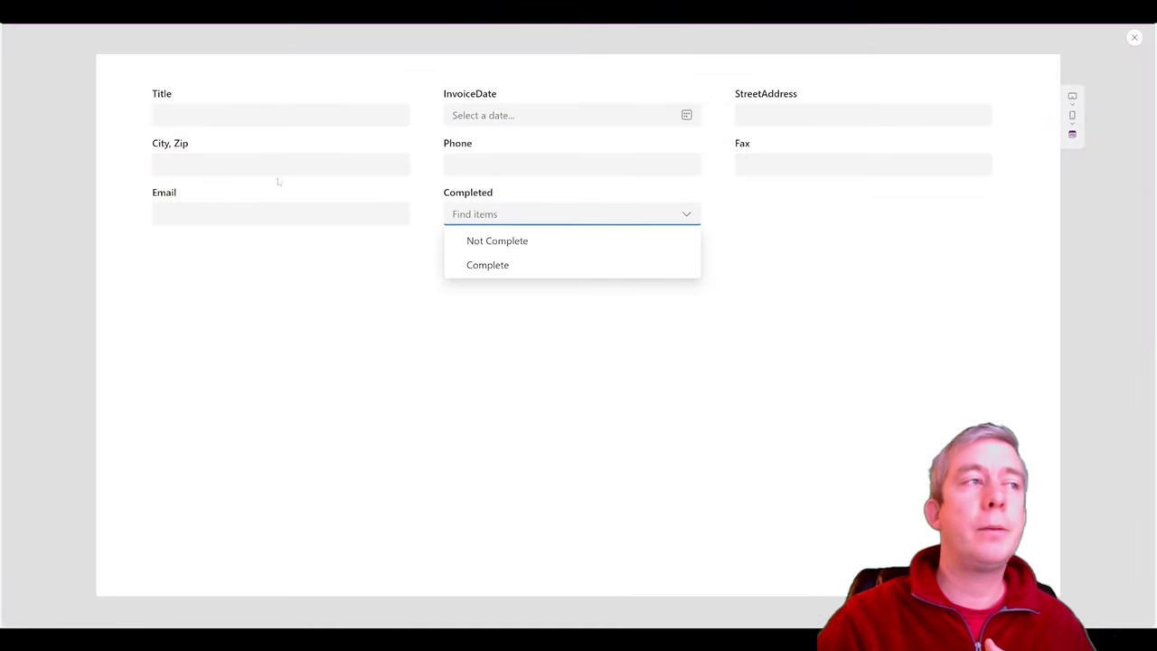
- Dismiss the Completed choices and close the app preview to return to editing the form
key("Tab")
key("Tab")
key("Tab")
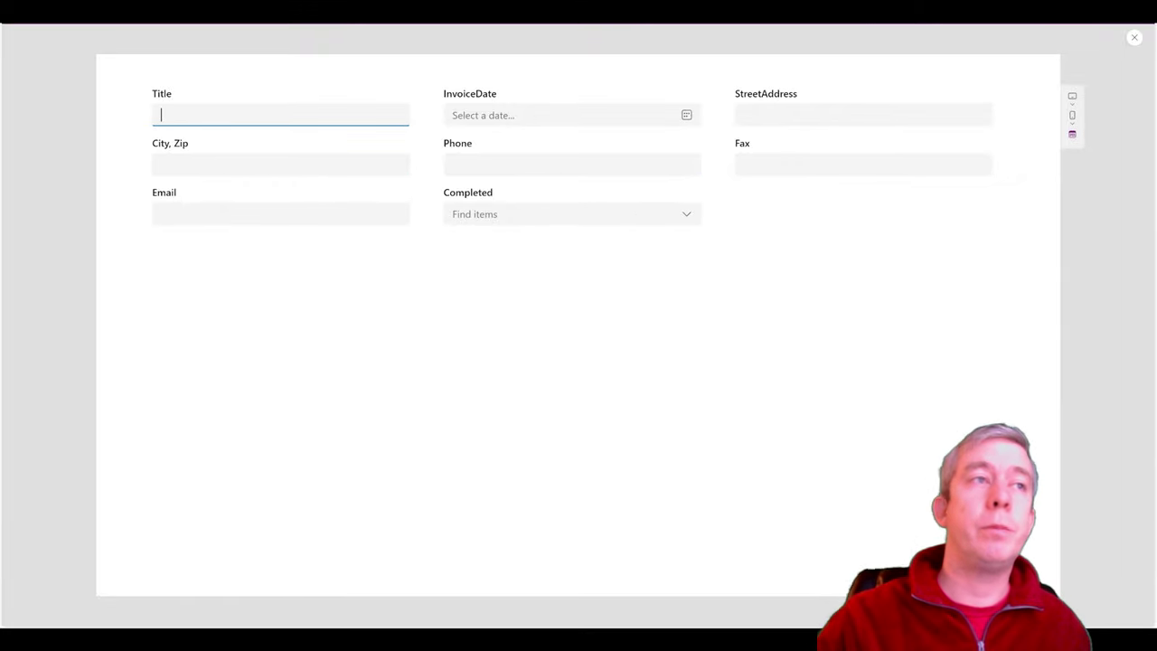
left_click(1135, 38)
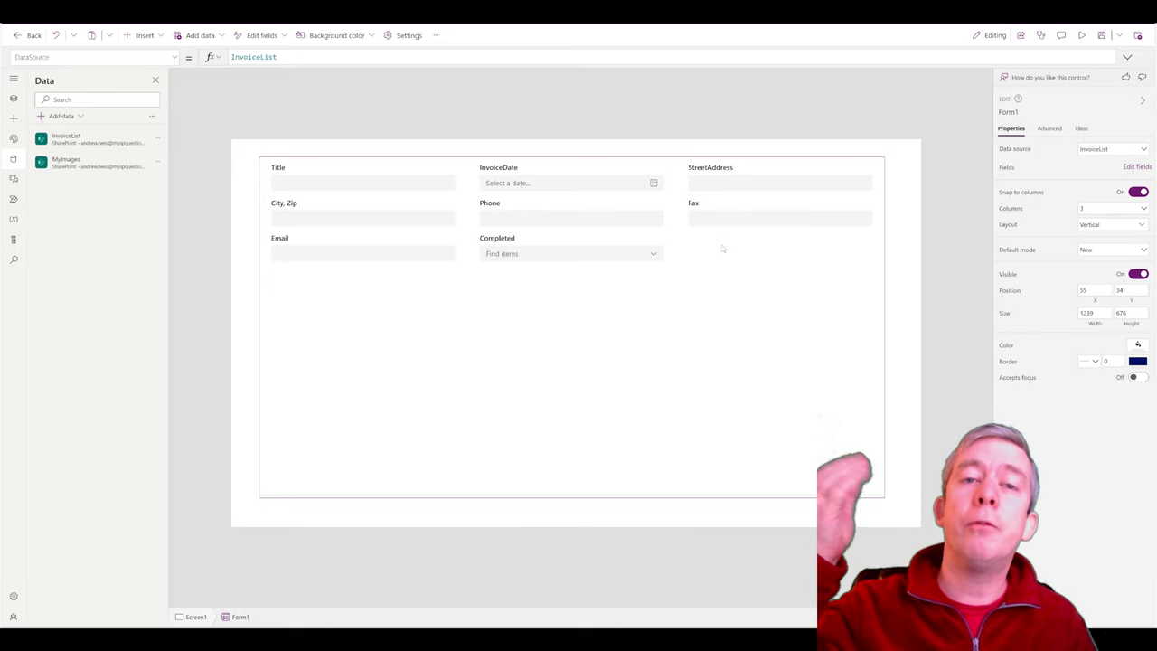
- In SharePoint, add a single-line text column named MyImageName to InvoiceList
key("alt+Tab")
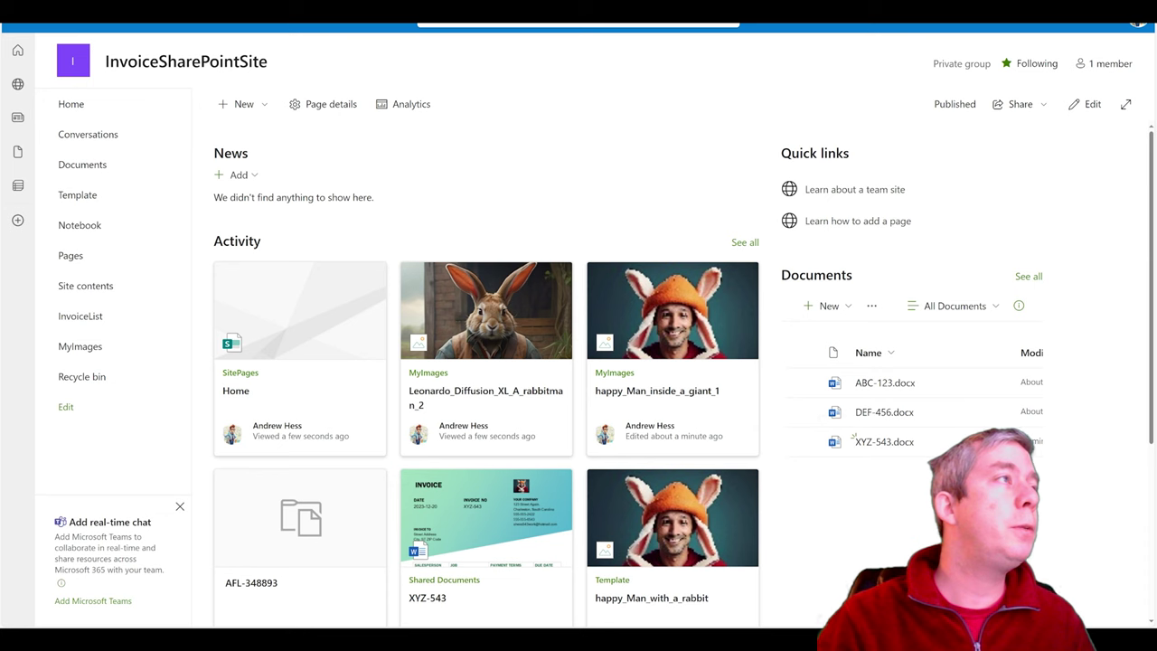
left_click(96, 316)
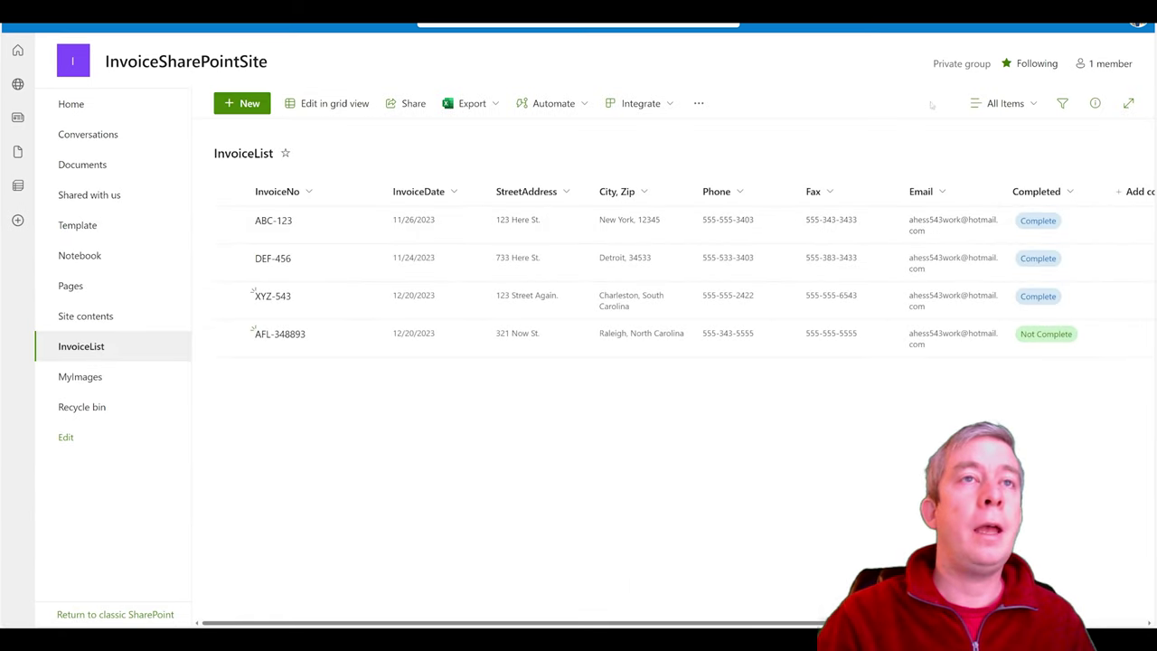
left_click(1135, 191)
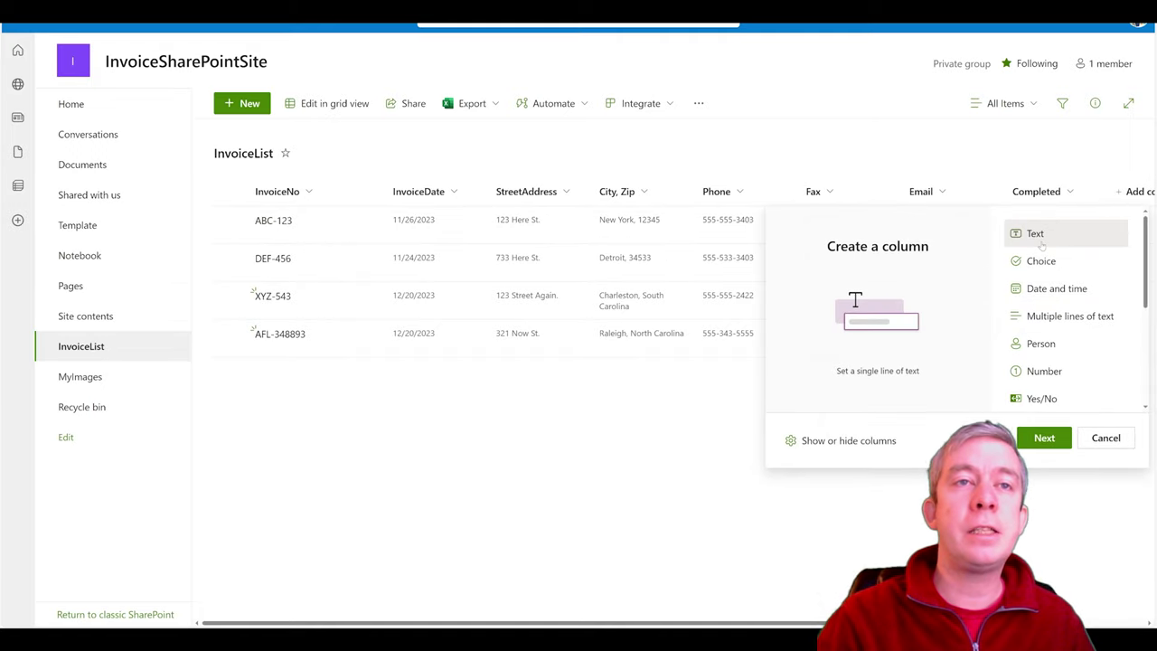
left_click(1046, 437)
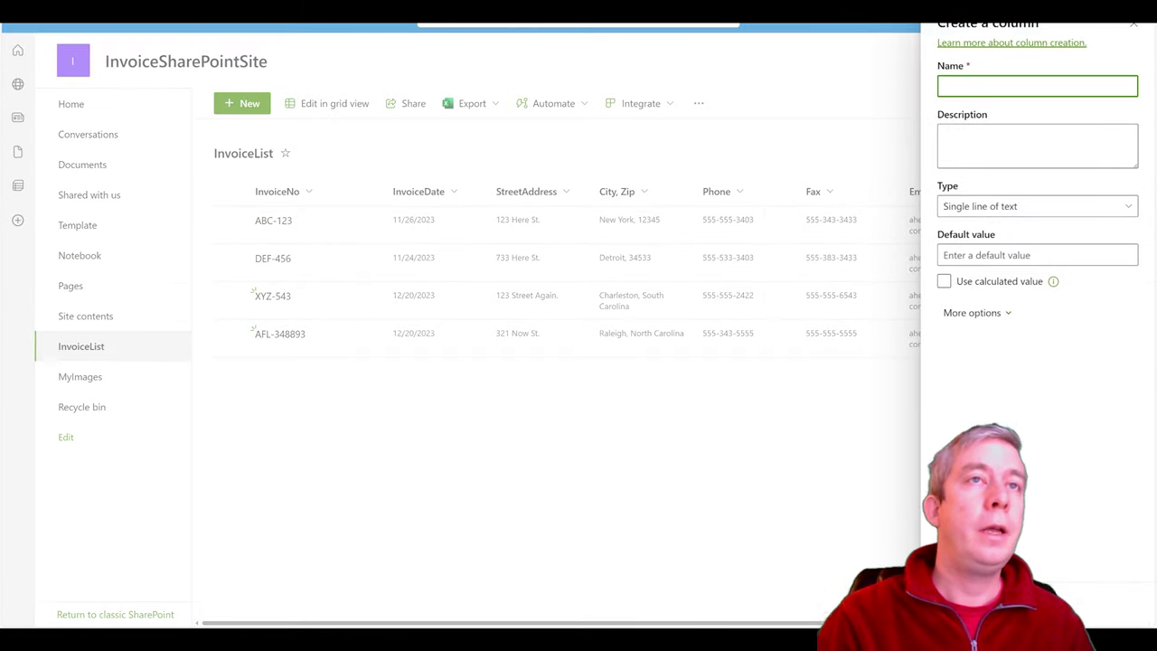
type("MyImageN")
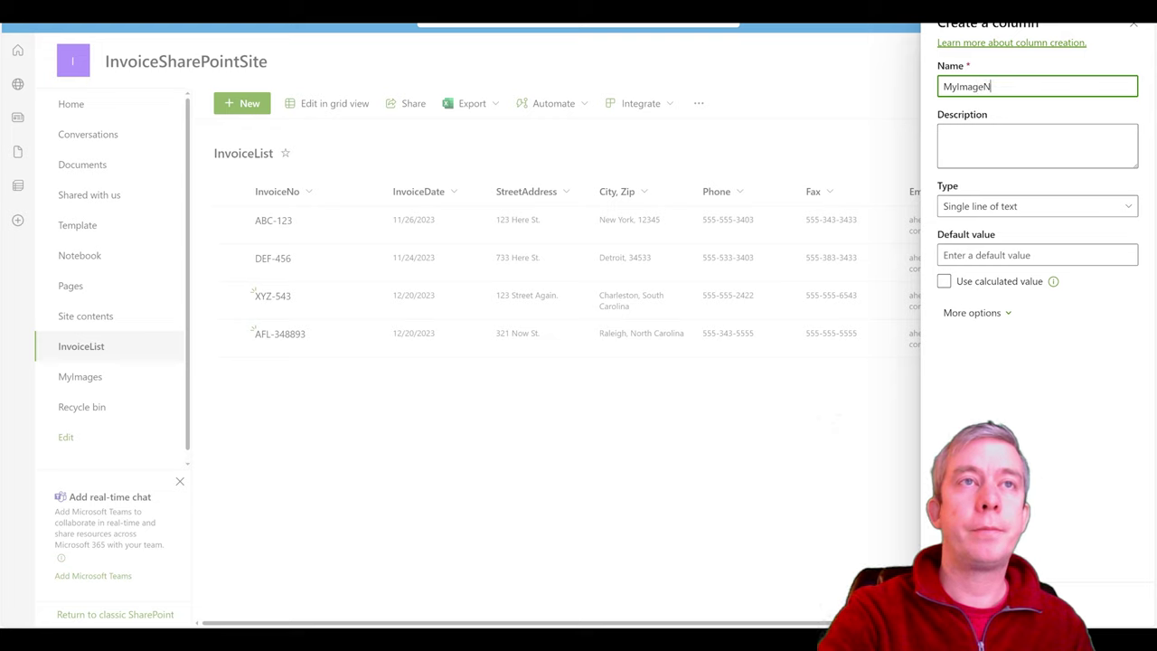
type("ame")
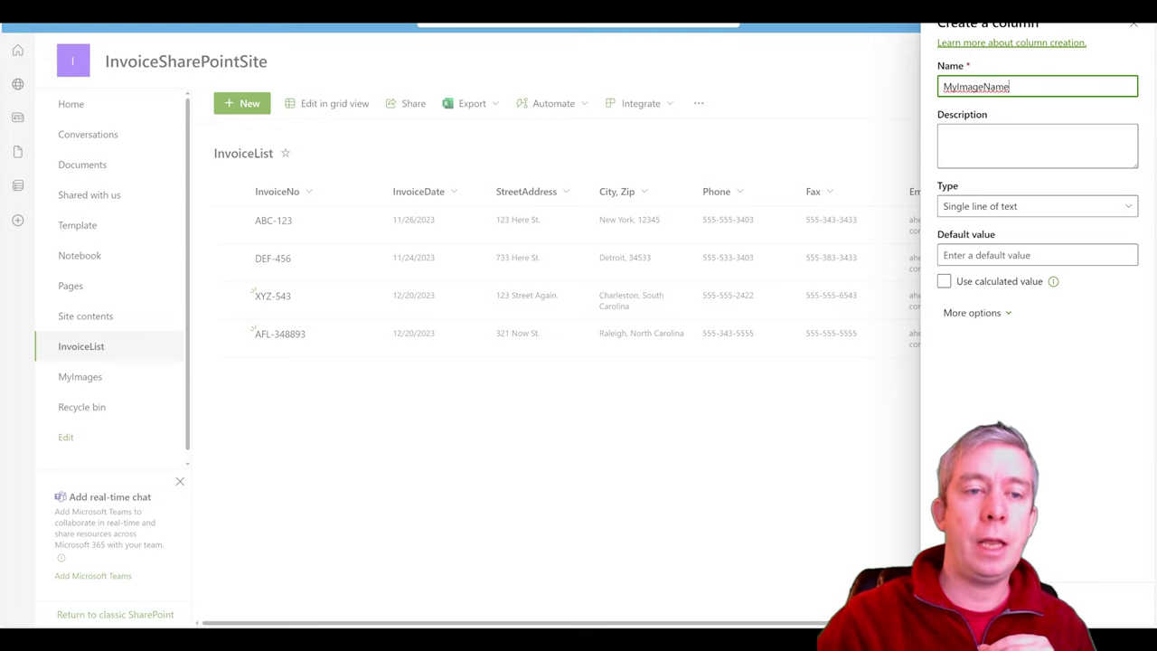
key("Return")
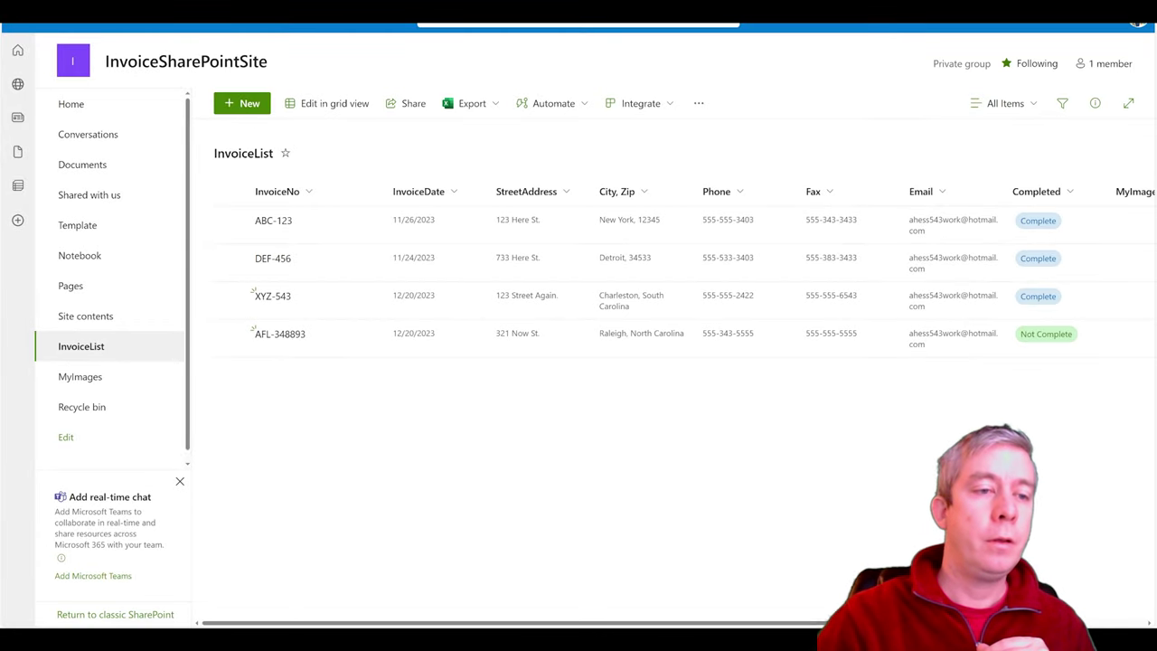
scroll(633, 271, "right", 3)
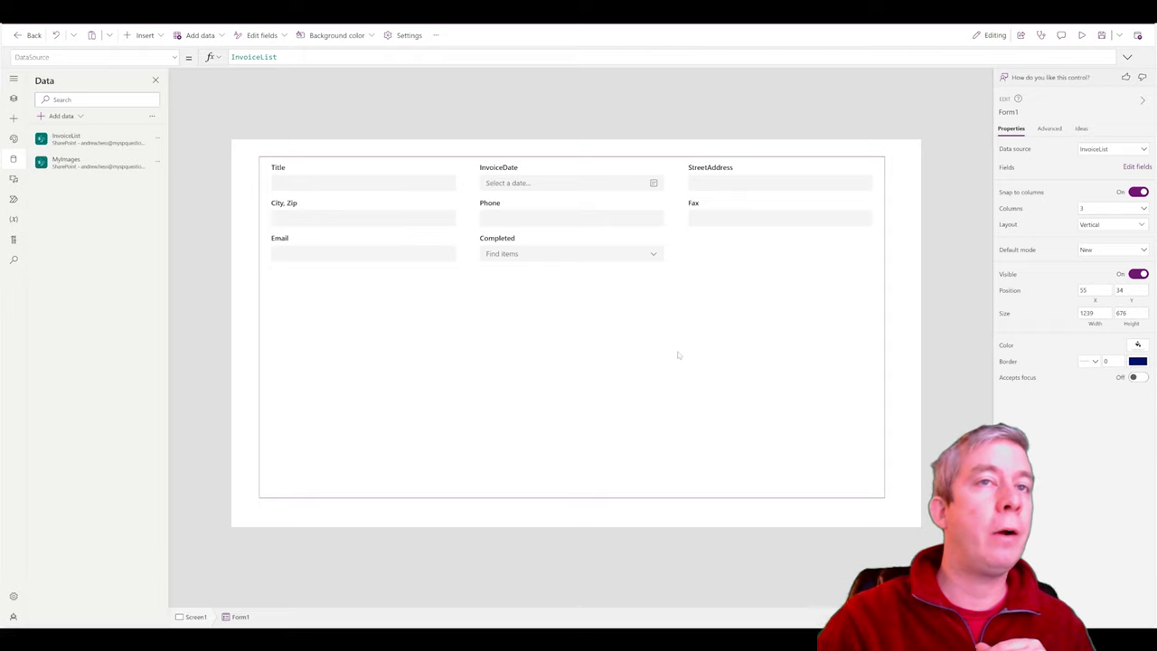
- Back in Power Apps, check the fields that can be added to Form1 and refresh the InvoiceList data source
left_click(1140, 168)
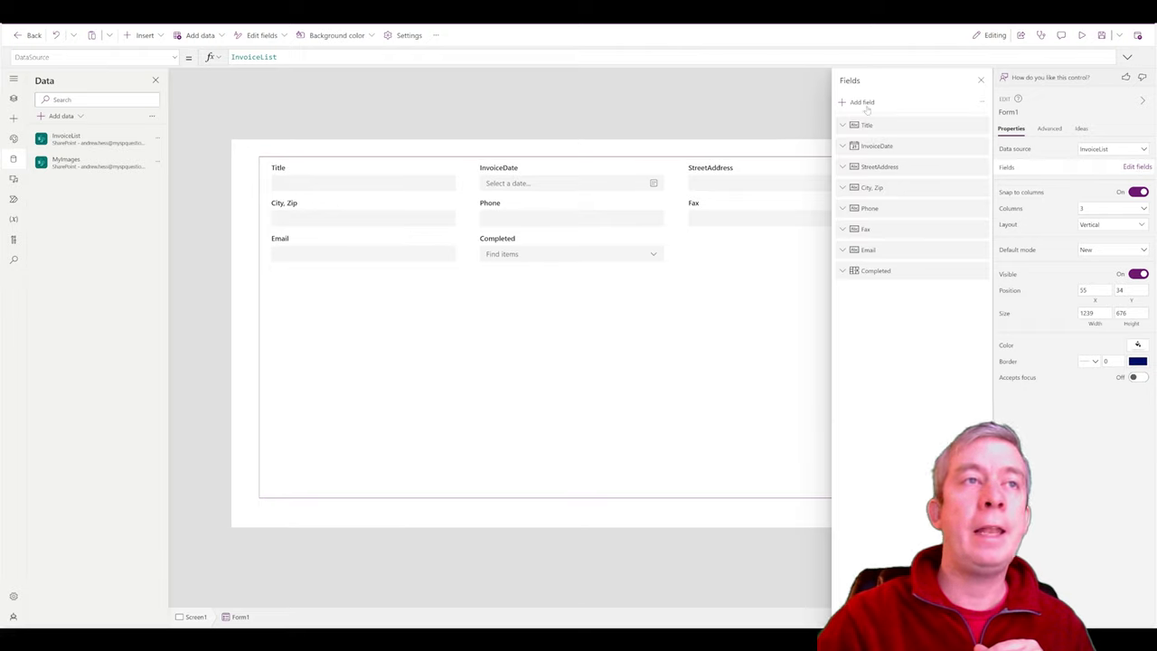
left_click(862, 103)
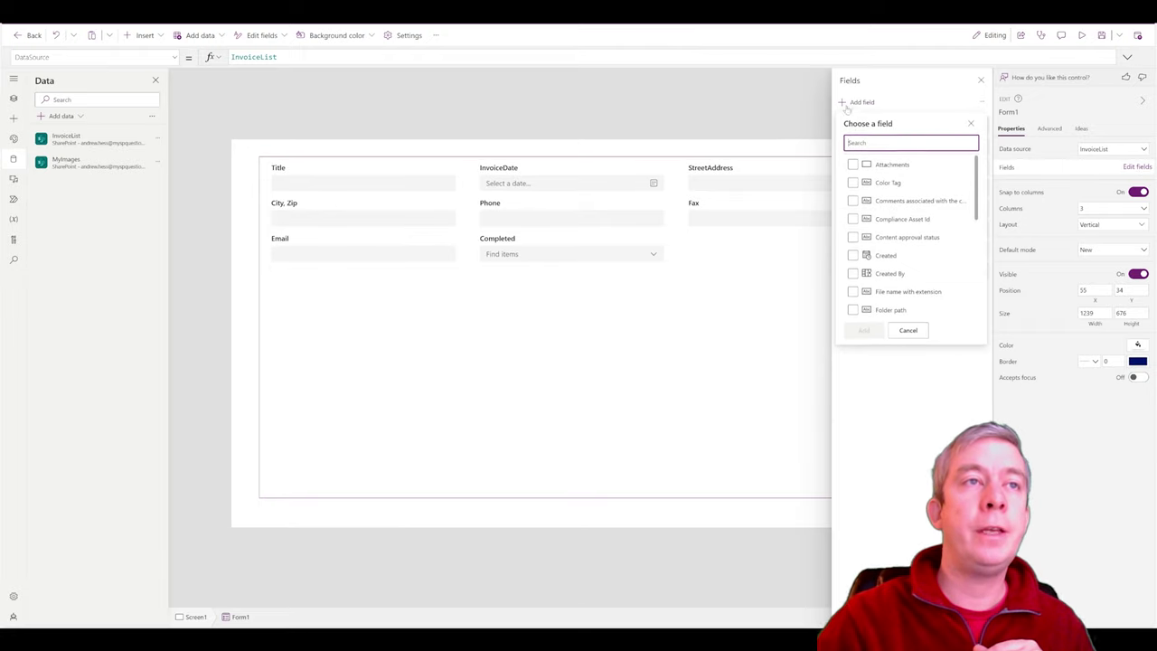
left_click(157, 141)
left_click(167, 156)
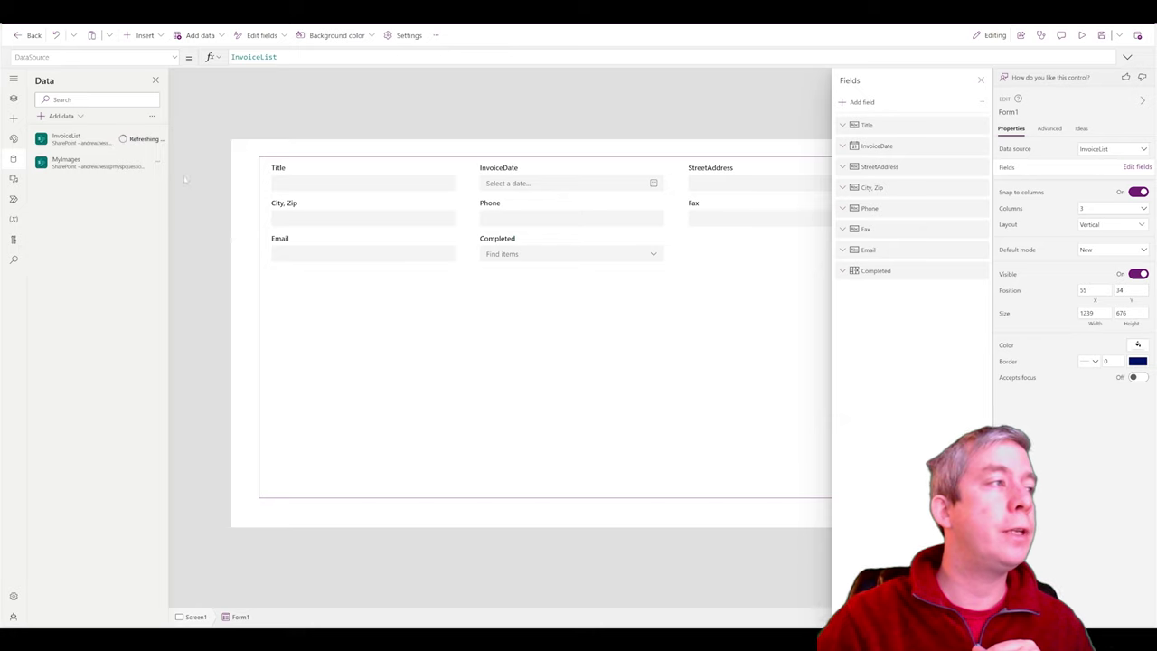
- Add the MyImageName field to Form1
left_click(862, 103)
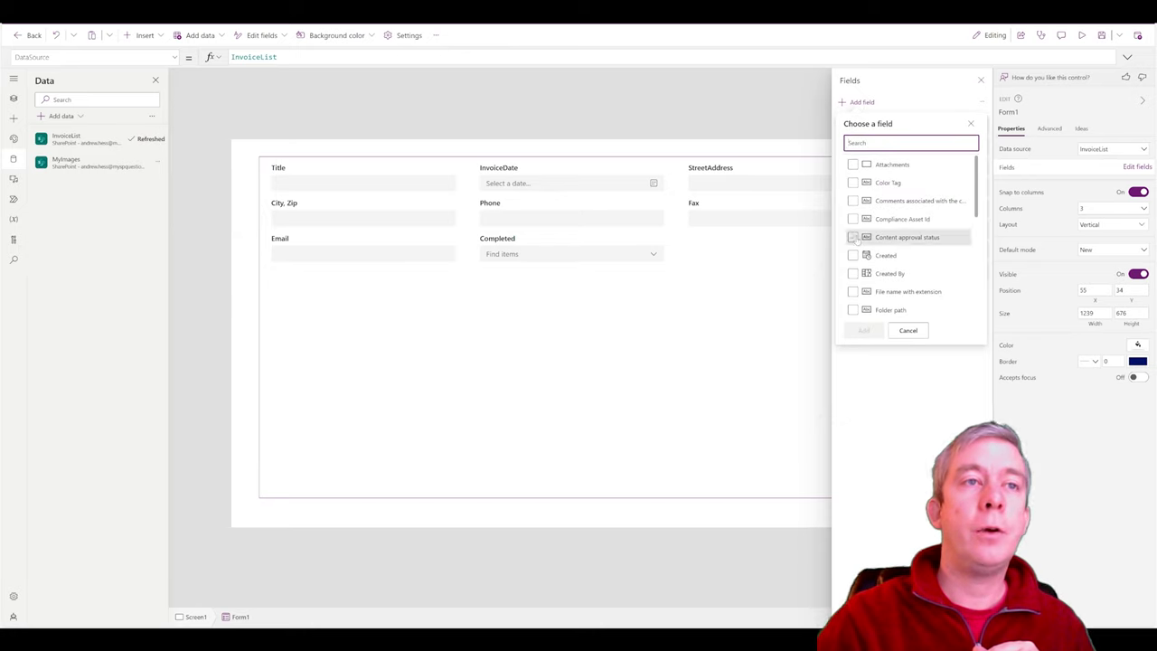
scroll(855, 230, "down", 2)
scroll(854, 228, "down", 5)
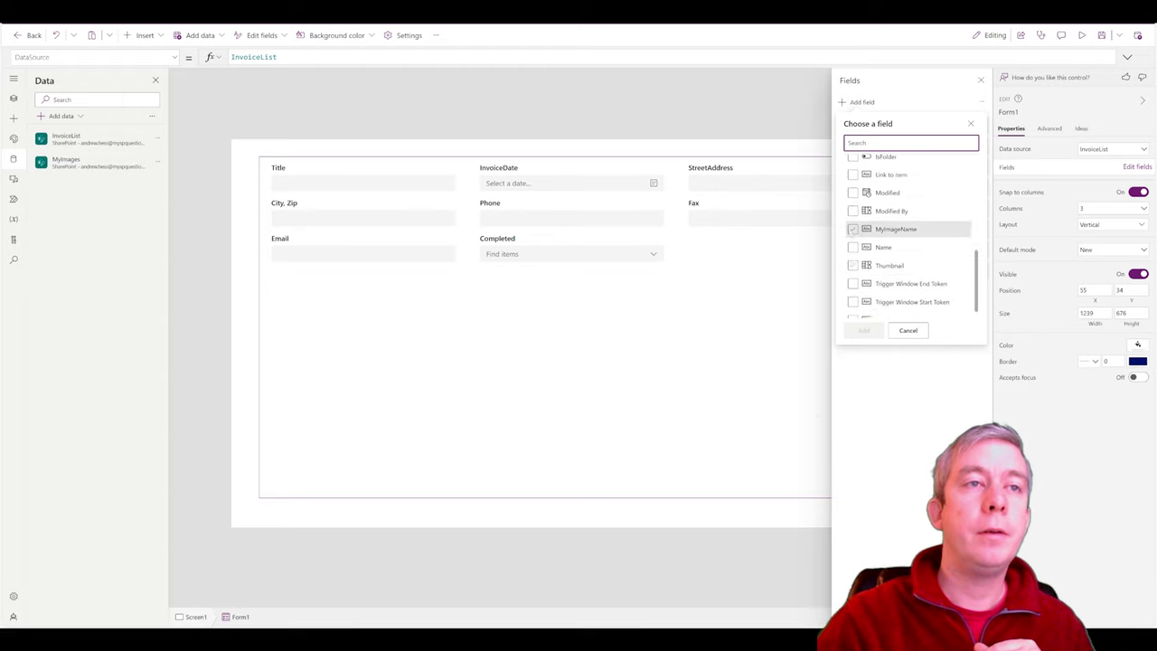
left_click(852, 229)
left_click(863, 330)
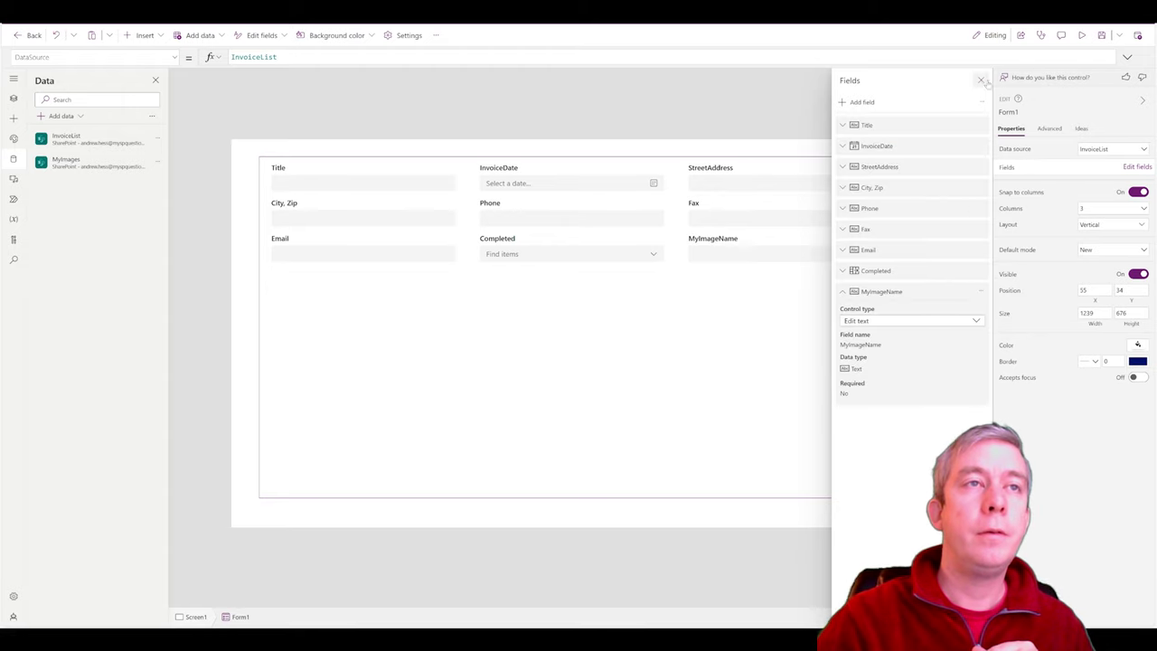
left_click(980, 81)
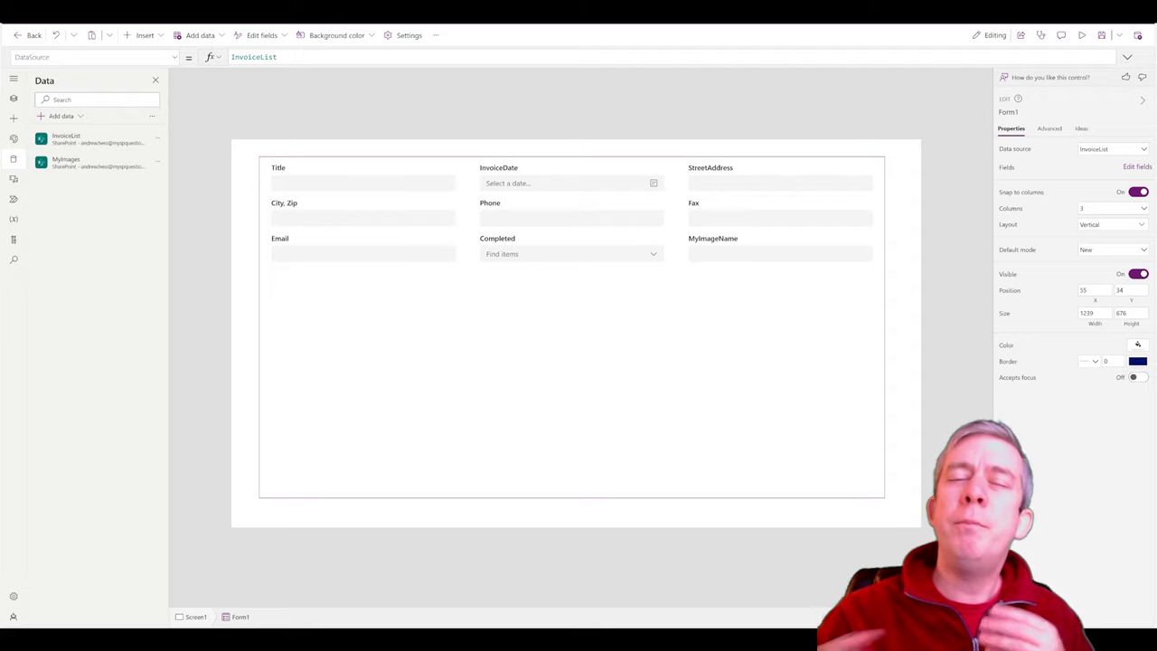
- In the SharePoint MyImages library, rename happy_Man_inside_a_giant_1.jpg to happyMan
mouse_move(253, 57)
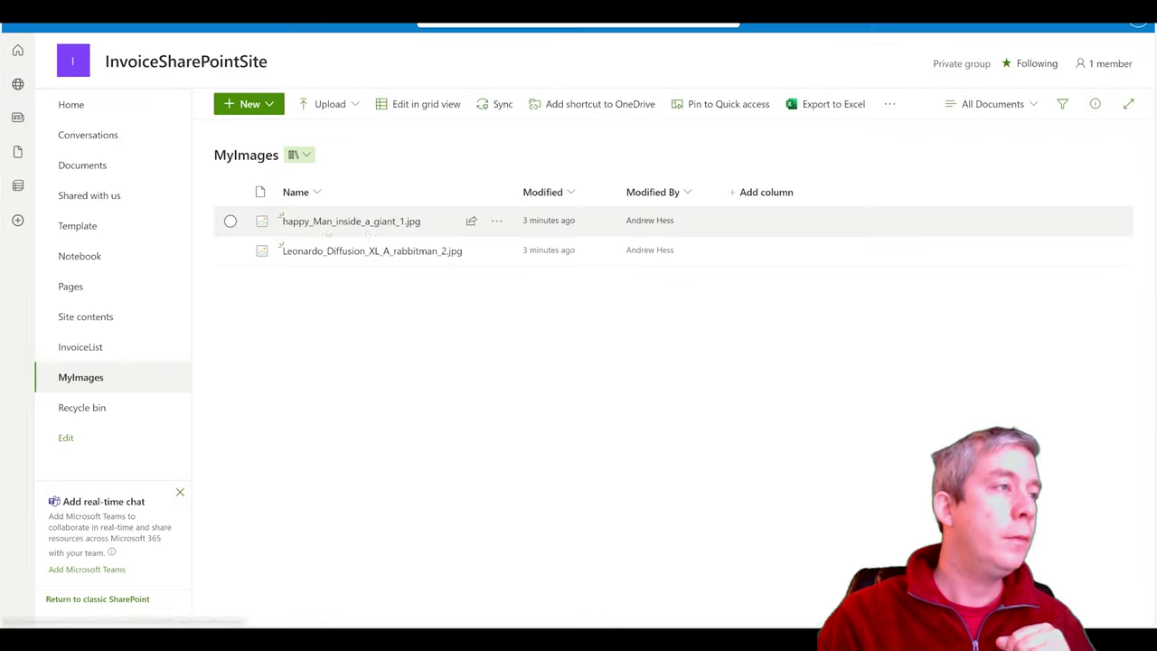
left_click(497, 221)
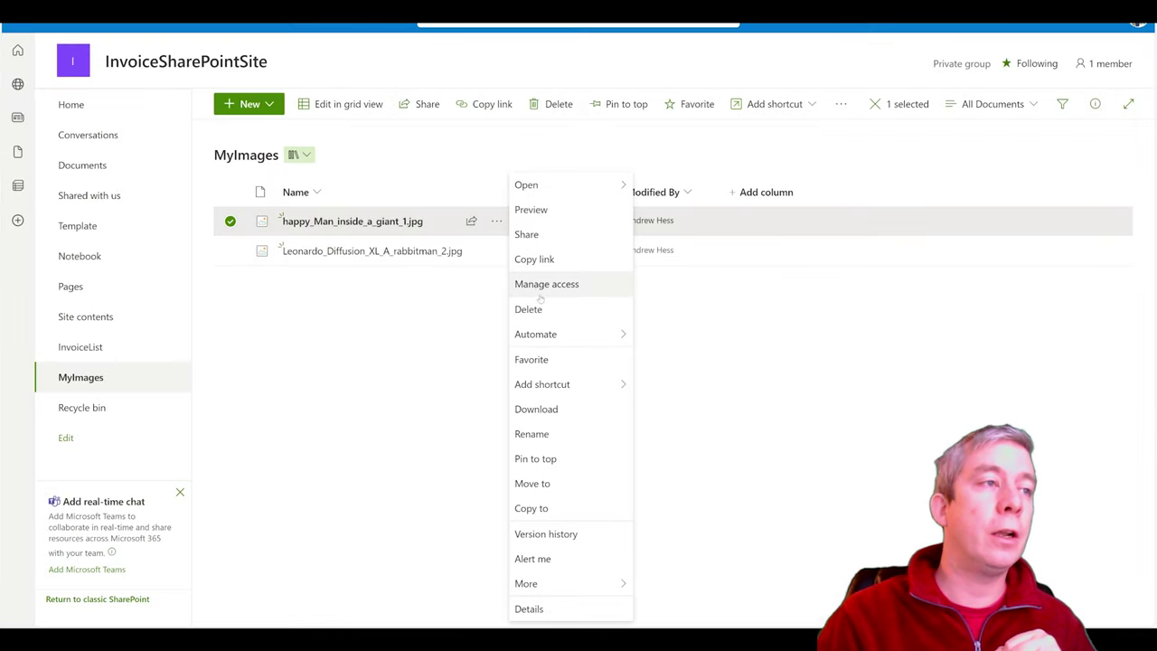
left_click(534, 431)
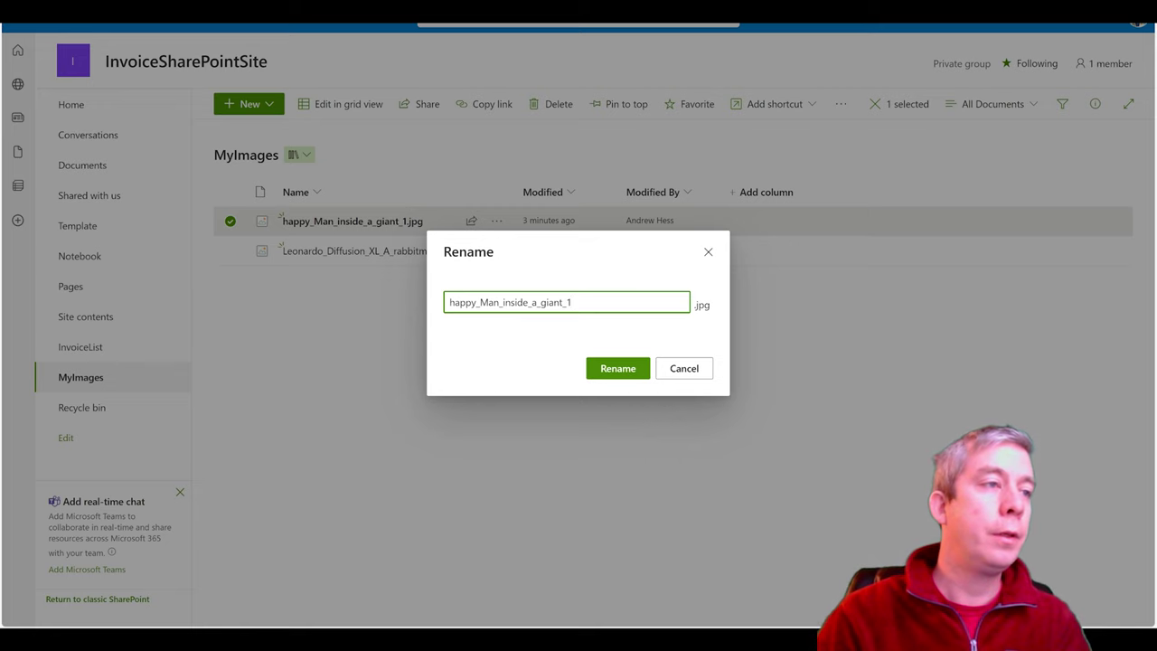
key("shift+Left")
key("shift+Left")
key("shift+Left")
key("shift+Left")
key("shift+Left")
key("shift+Left")
key("shift+Left")
key("shift+Left")
key("shift+Left")
key("shift+Left")
key("shift+Left")
key("shift+Left")
key("shift+Left")
key("shift+Left")
key("shift+Left")
key("shift+Left")
key("shift+Left")
key("shift+Left")
key("shift+Left")
key("shift+Left")
type("Man")
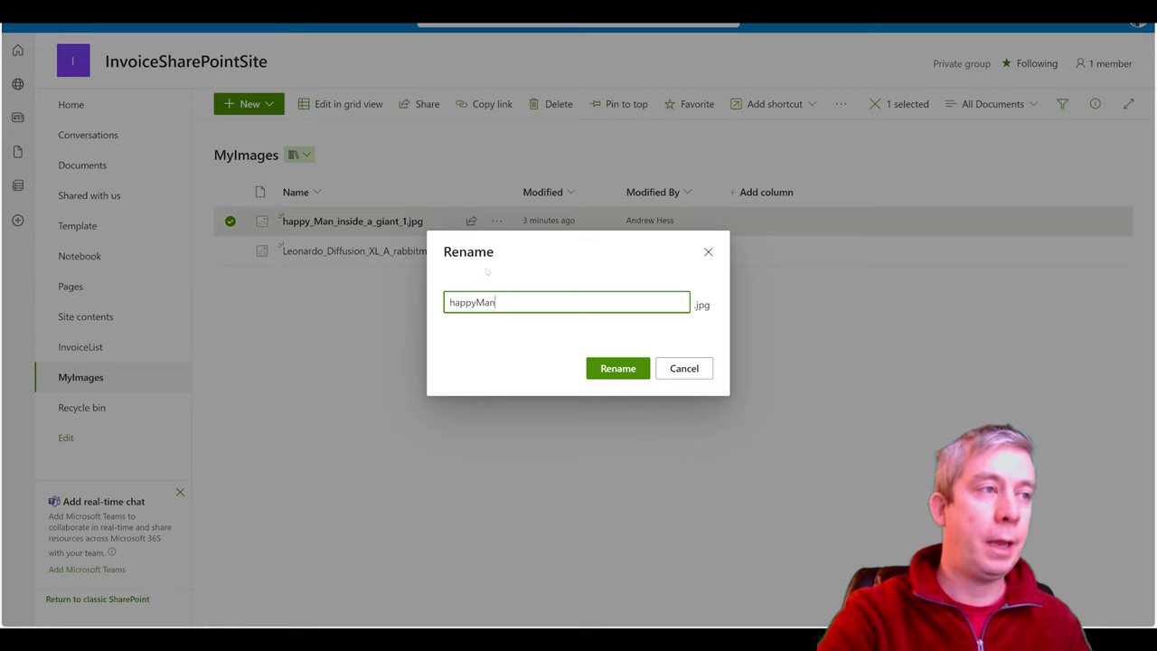
key("ctrl+a")
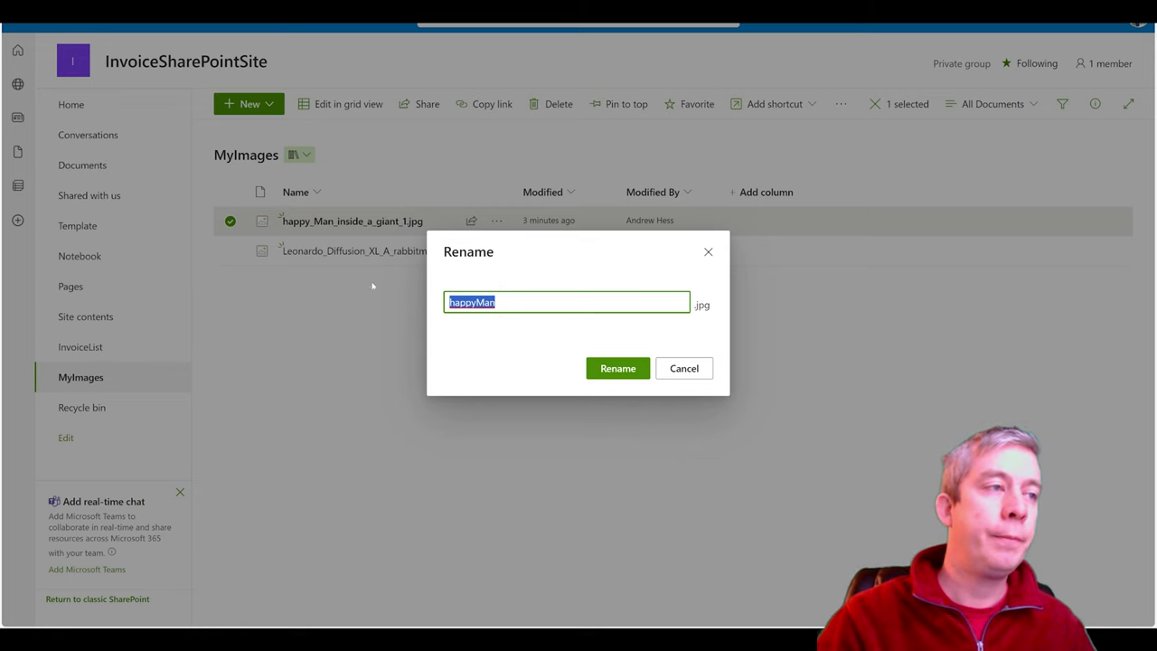
left_click(617, 368)
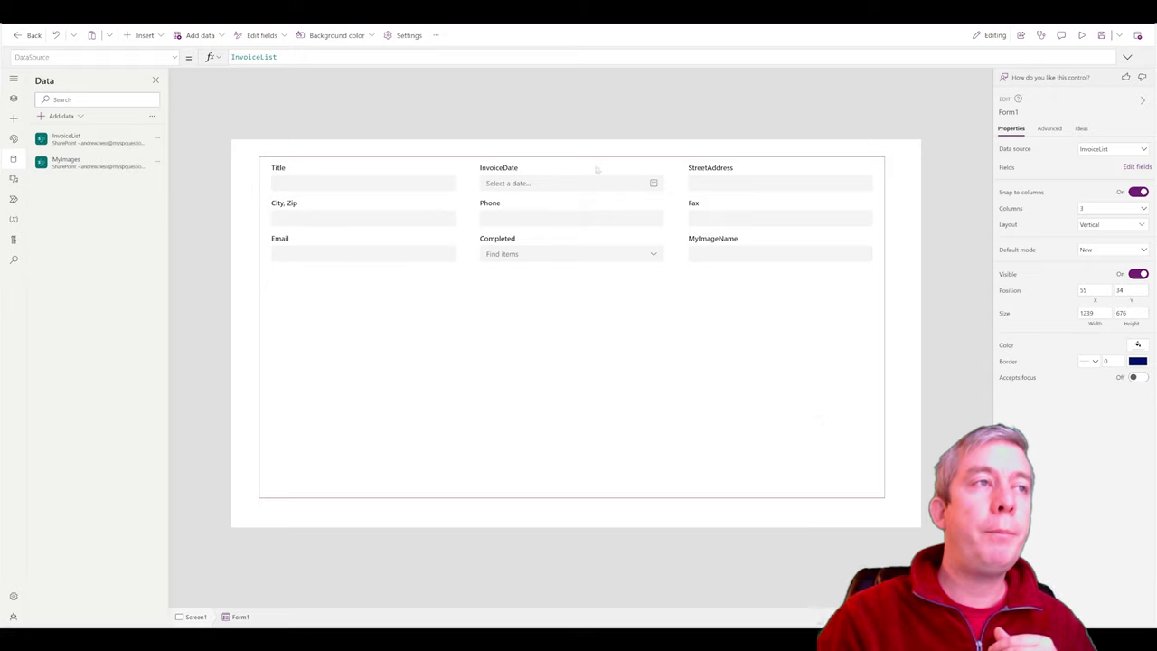
- In Power Apps, insert a Save button above the form, about 427 by 56, whose OnSelect runs SubmitForm(Form1)
left_click(602, 154)
left_click(144, 36)
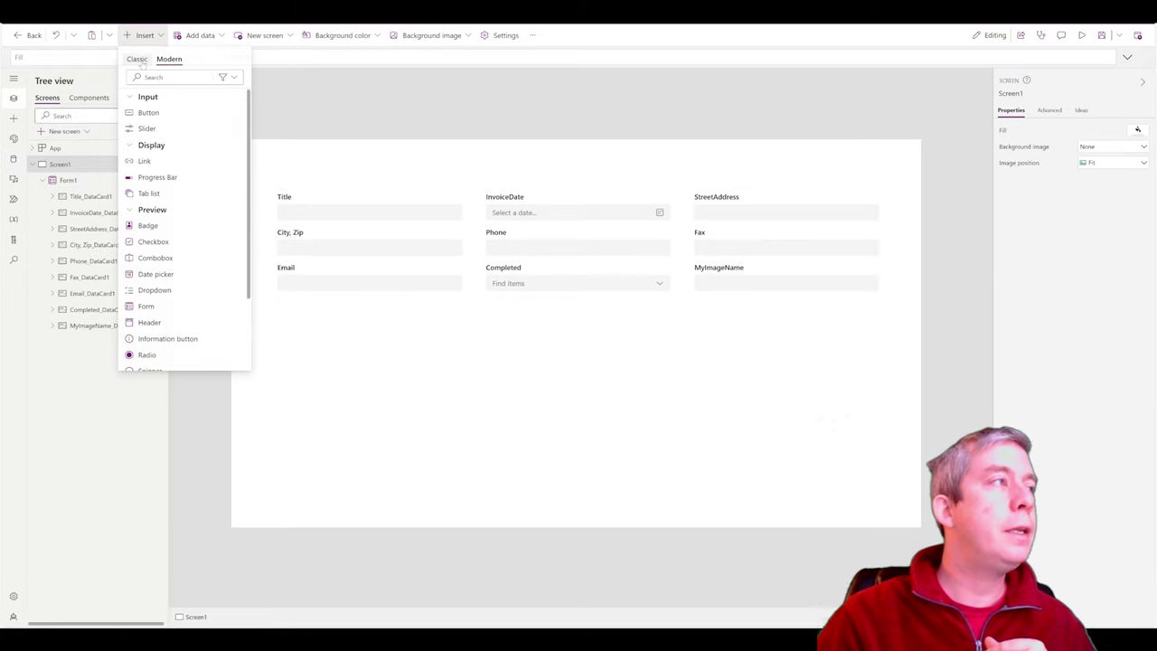
left_click(148, 113)
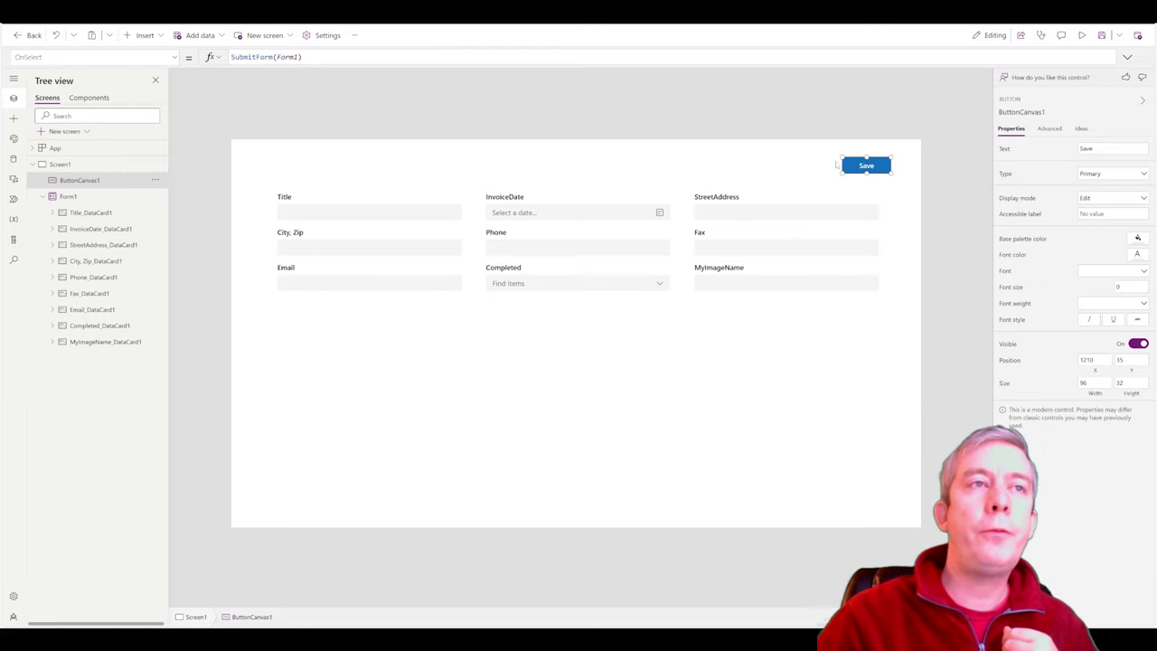
left_click_drag(842, 157, 660, 157)
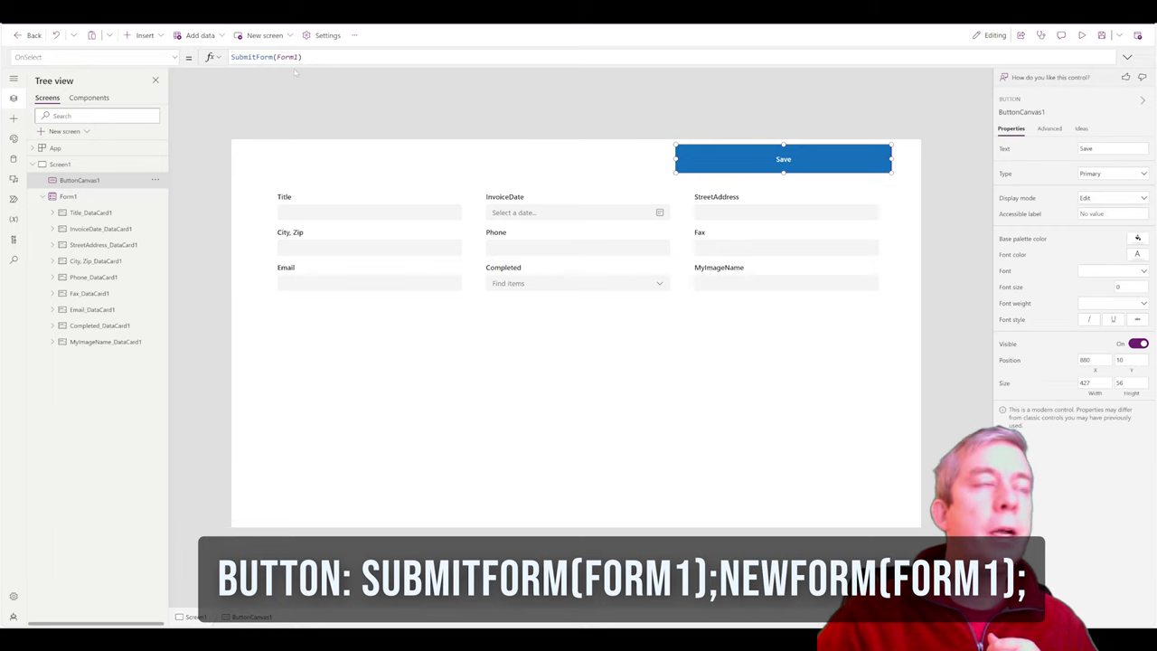
left_click(652, 414)
- In the app preview, enter title HAPPYMAN, invoice date Dec 20, 2023, test address and contact details, and Completed as Not Complete
left_click(1081, 35)
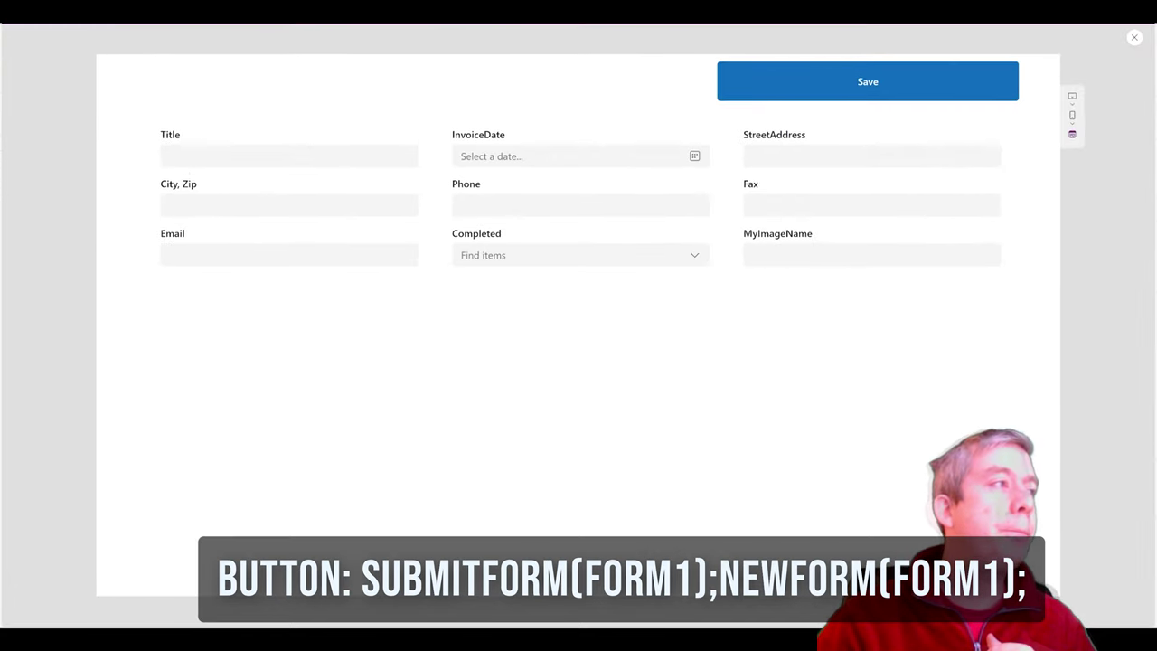
left_click(290, 156)
type("HAPPYMAN")
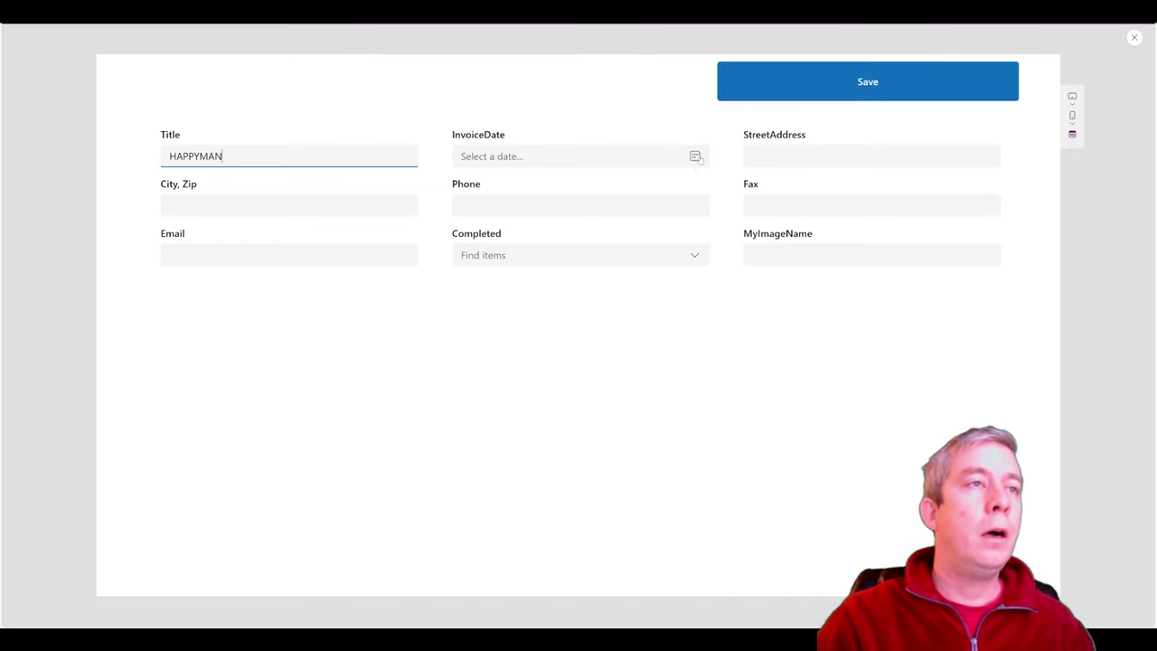
left_click(696, 157)
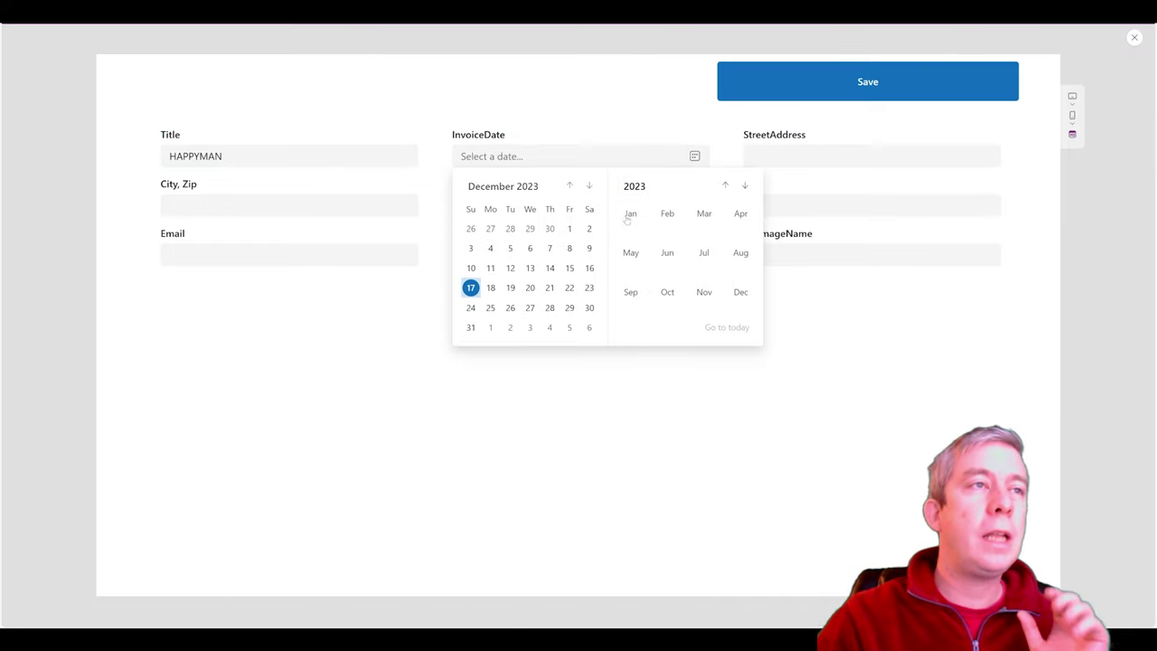
left_click(529, 286)
left_click(871, 158)
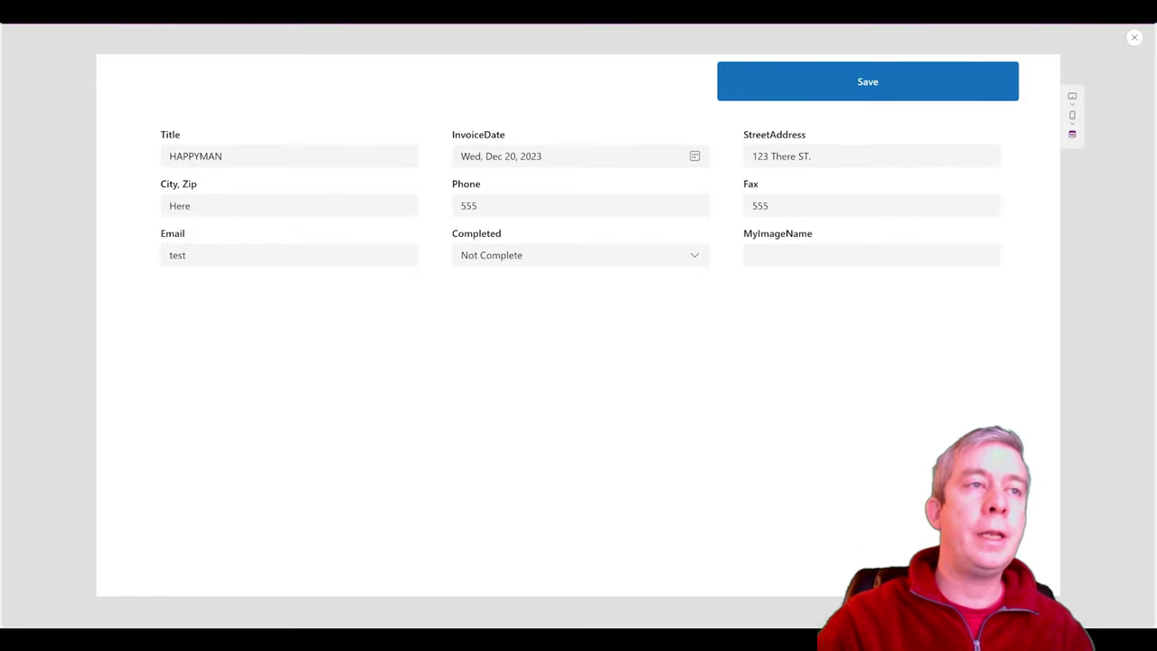
- Enter the library file name happyMan.jpg as MyImageName, save the invoice, and check the new record in SharePoint's InvoiceList
left_click(871, 255)
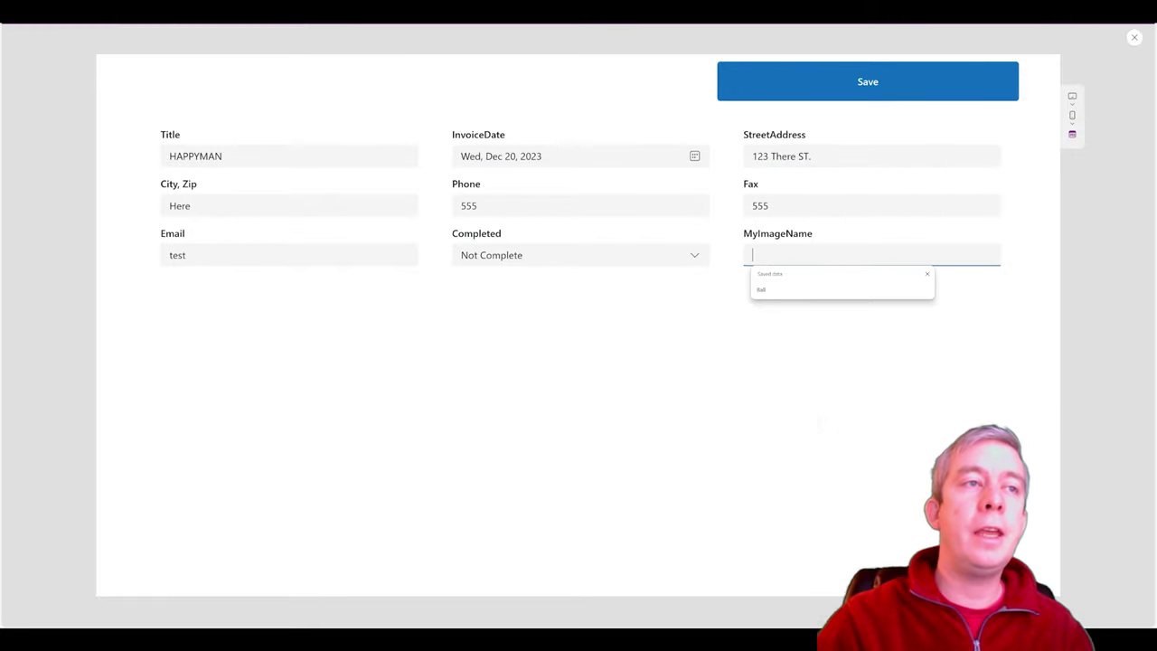
type("happ")
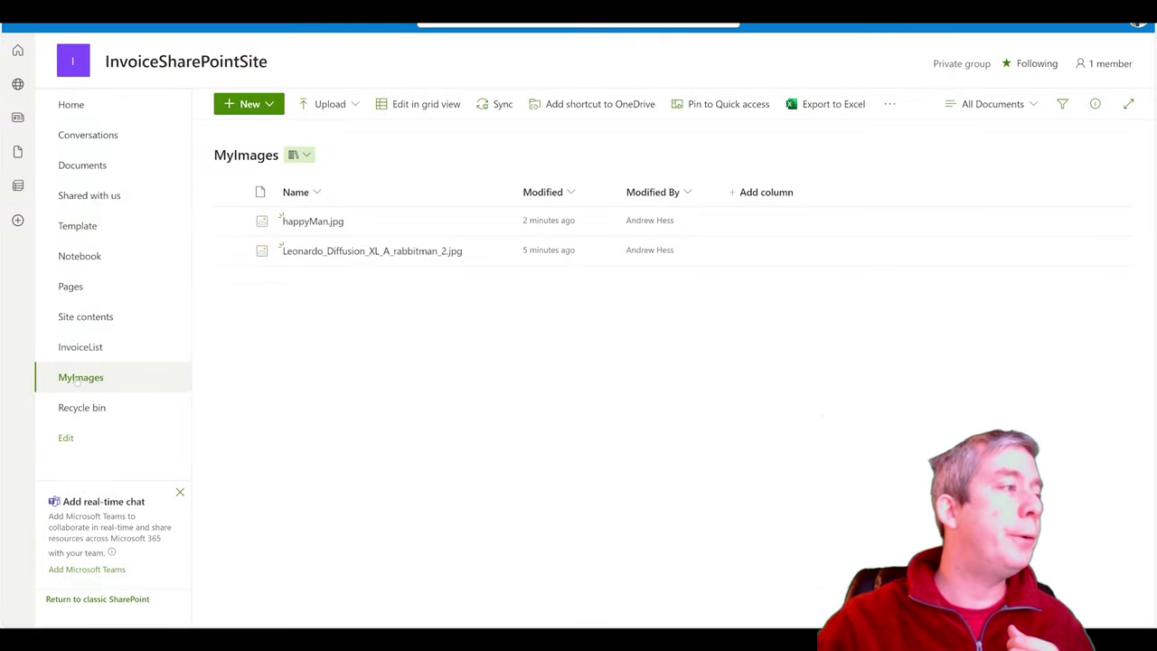
mouse_move(330, 229)
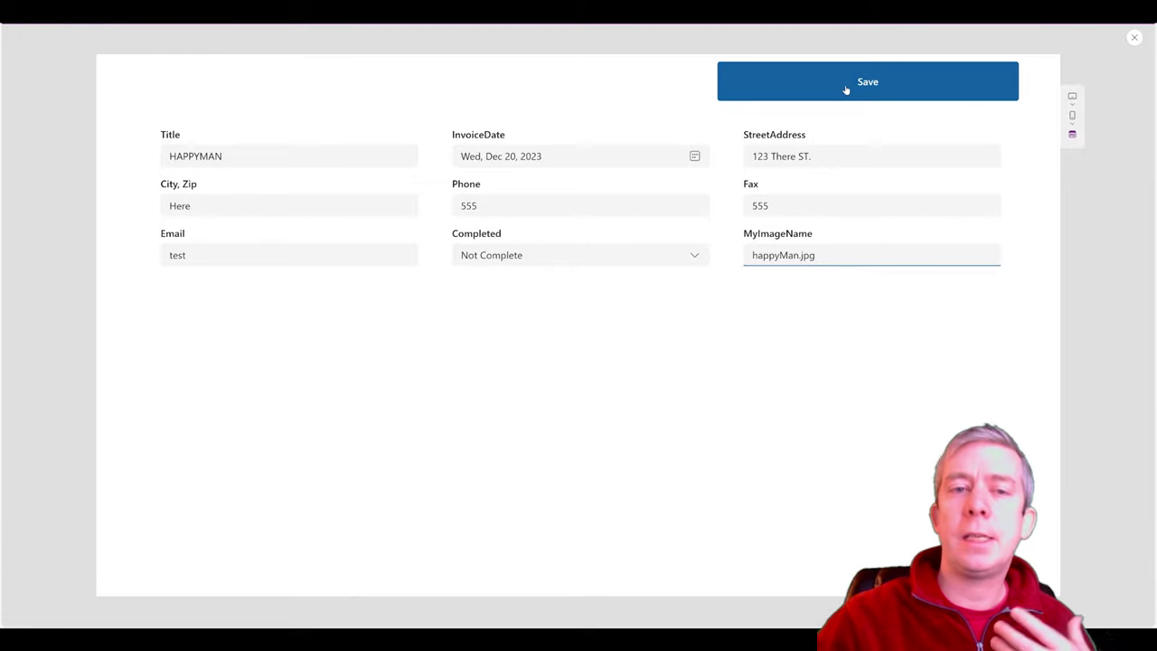
left_click(845, 90)
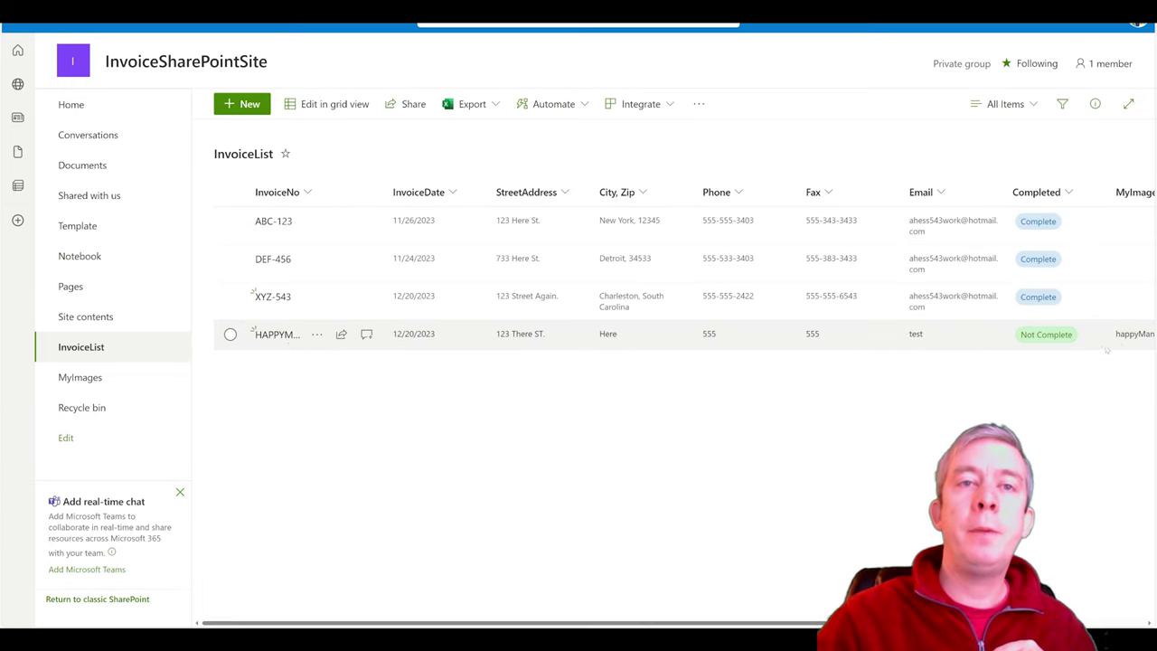
scroll(942, 320, "right", 3)
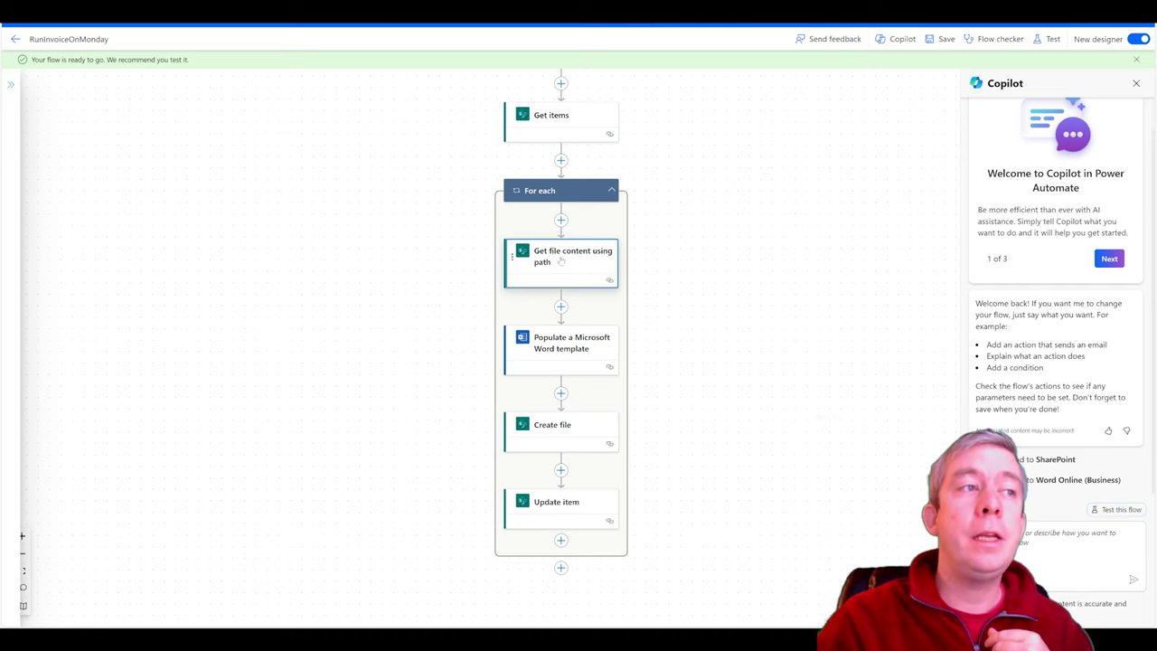
- Set the File Path of the Get file content using path action to happyMan.jpg in the MyImages library
left_click(565, 256)
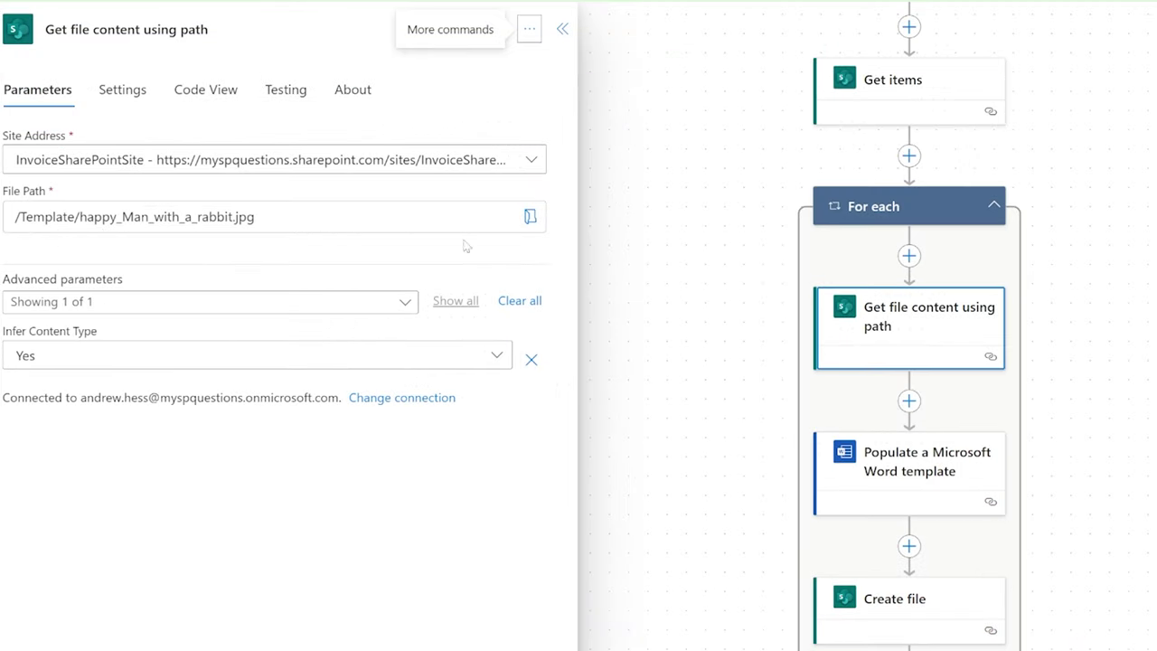
left_click(530, 217)
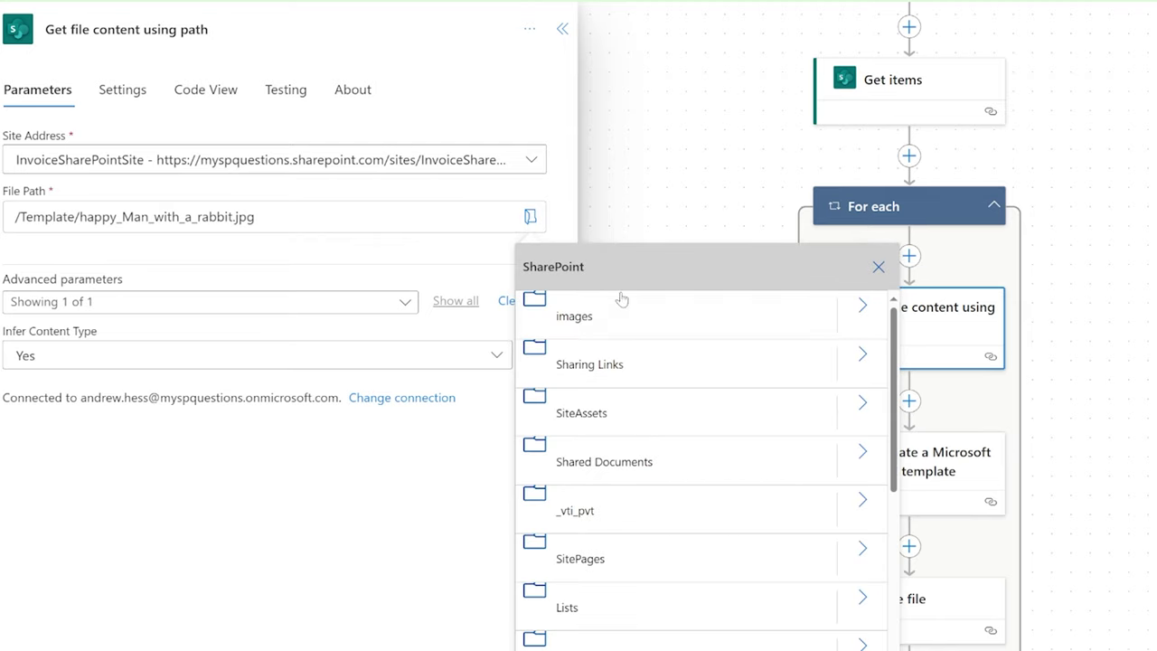
scroll(710, 612, "down", 5)
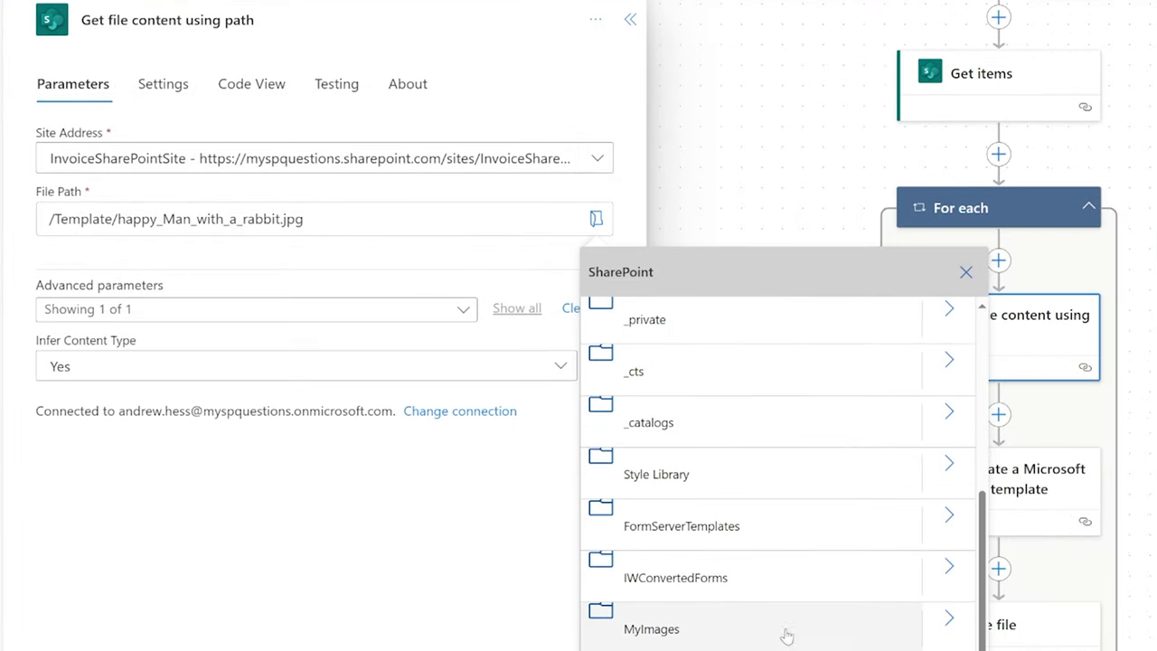
left_click(949, 622)
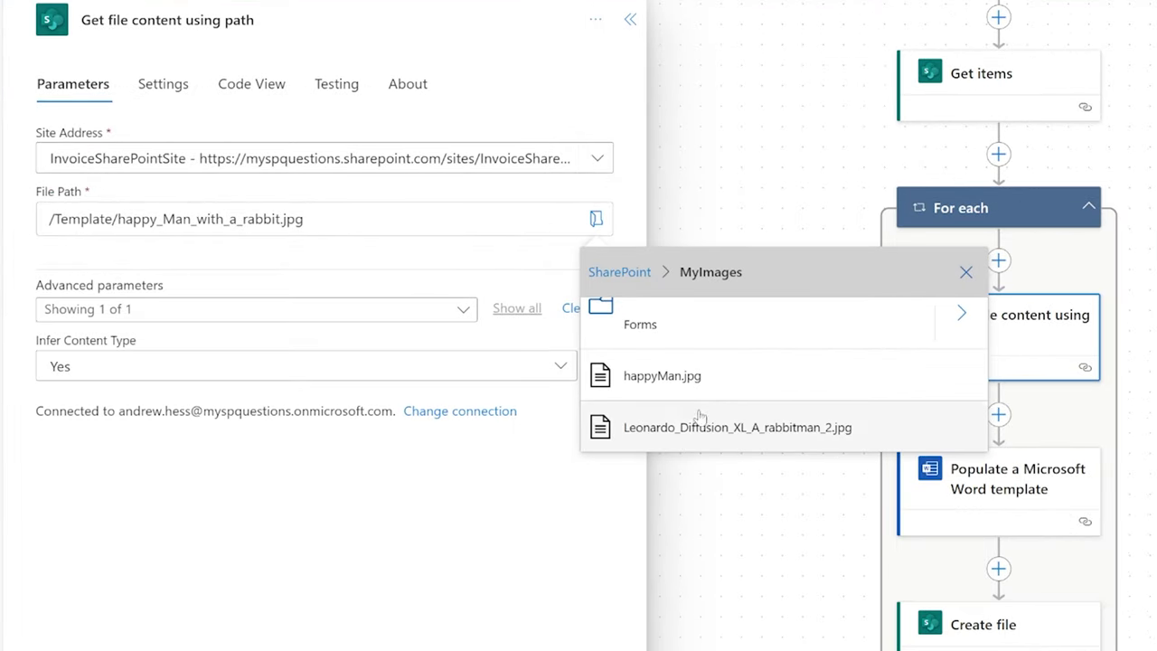
left_click(673, 376)
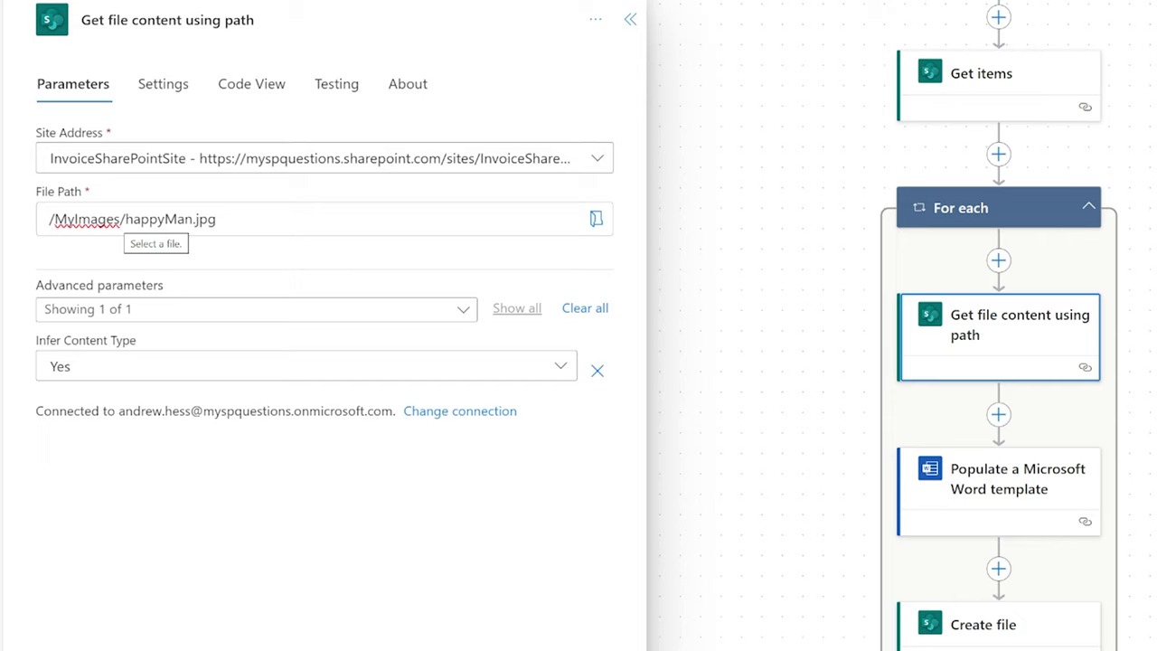
- Replace the file name after /MyImages/ in File Path with the MyImageName dynamic content from Get items
left_click_drag(125, 218, 217, 219)
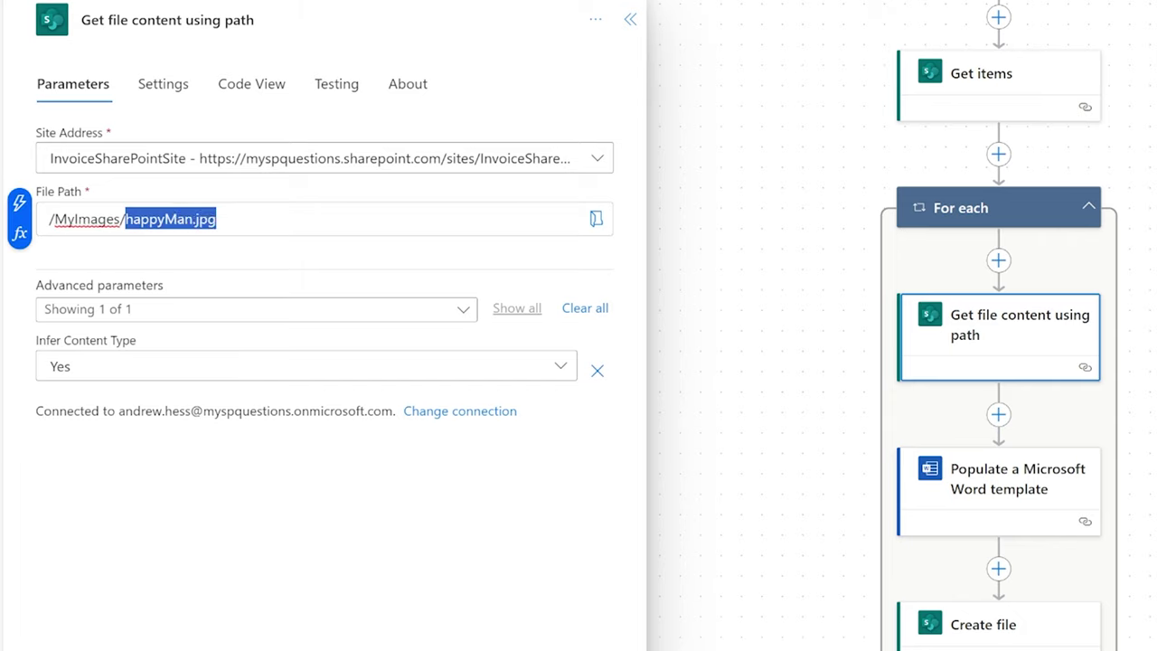
key("BackSpace")
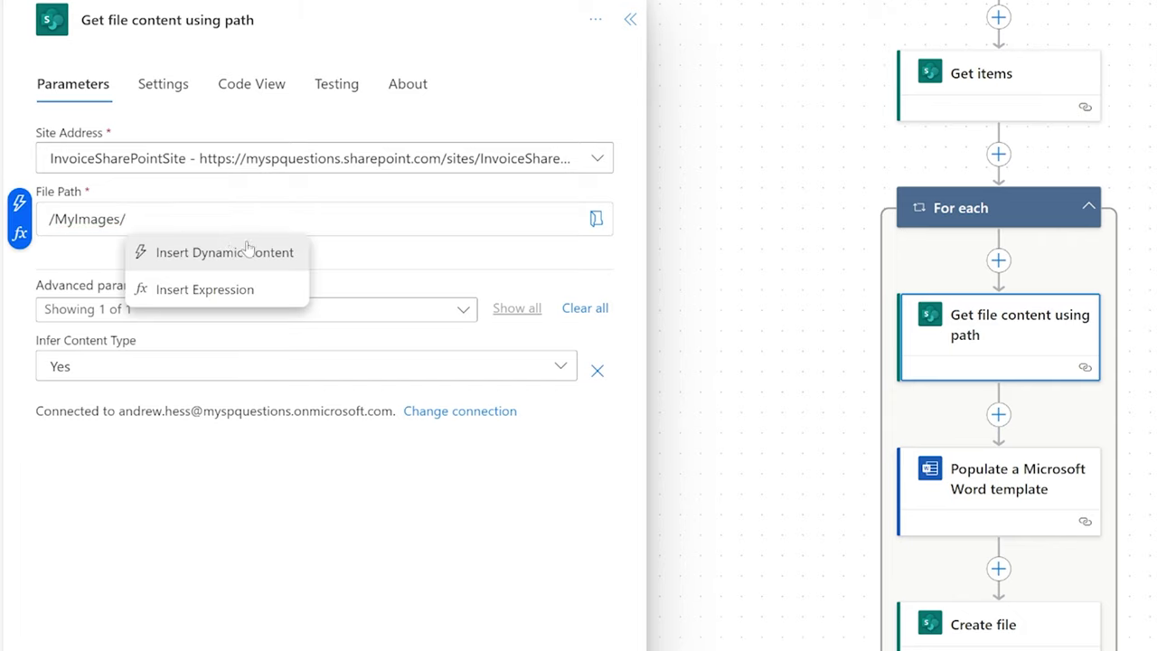
left_click(19, 204)
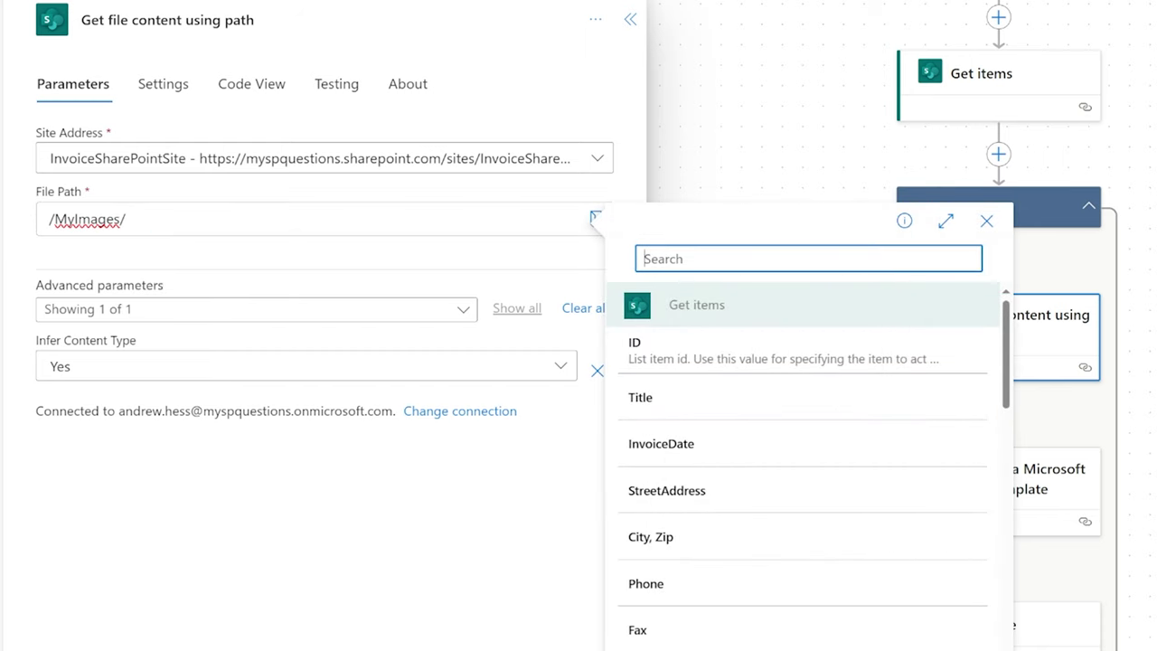
type("my")
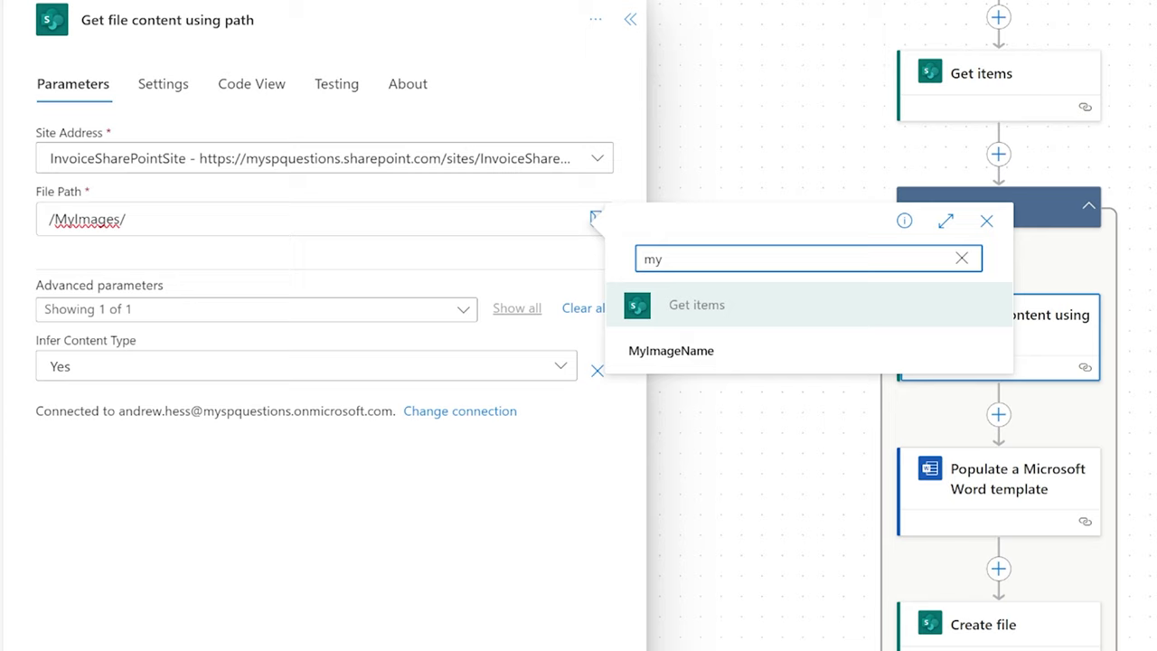
left_click(699, 366)
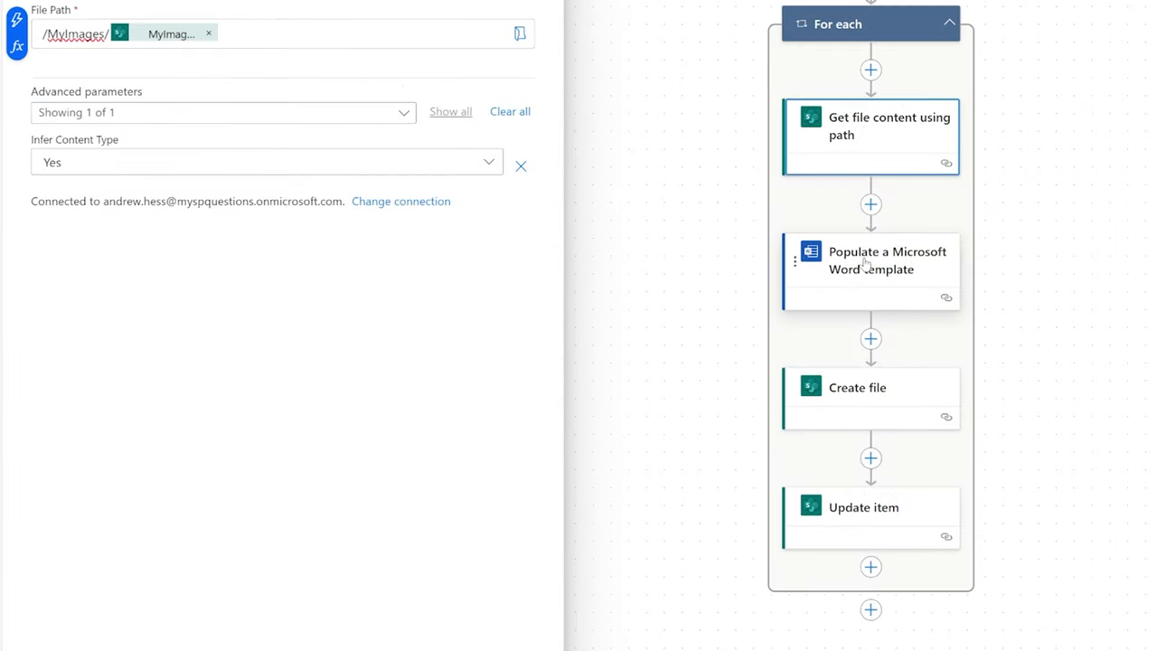
- In the Populate a Microsoft Word template action, reassign LogoImage to the File Content from Get file content using path, and save the flow
left_click(854, 262)
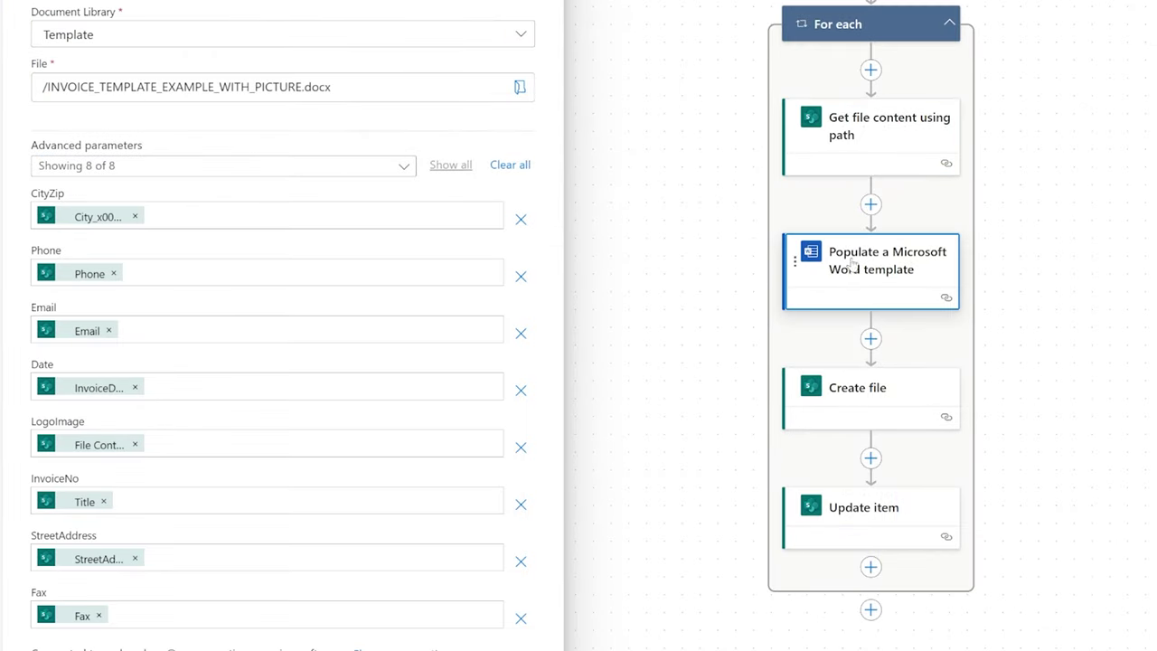
left_click(135, 445)
left_click(504, 431)
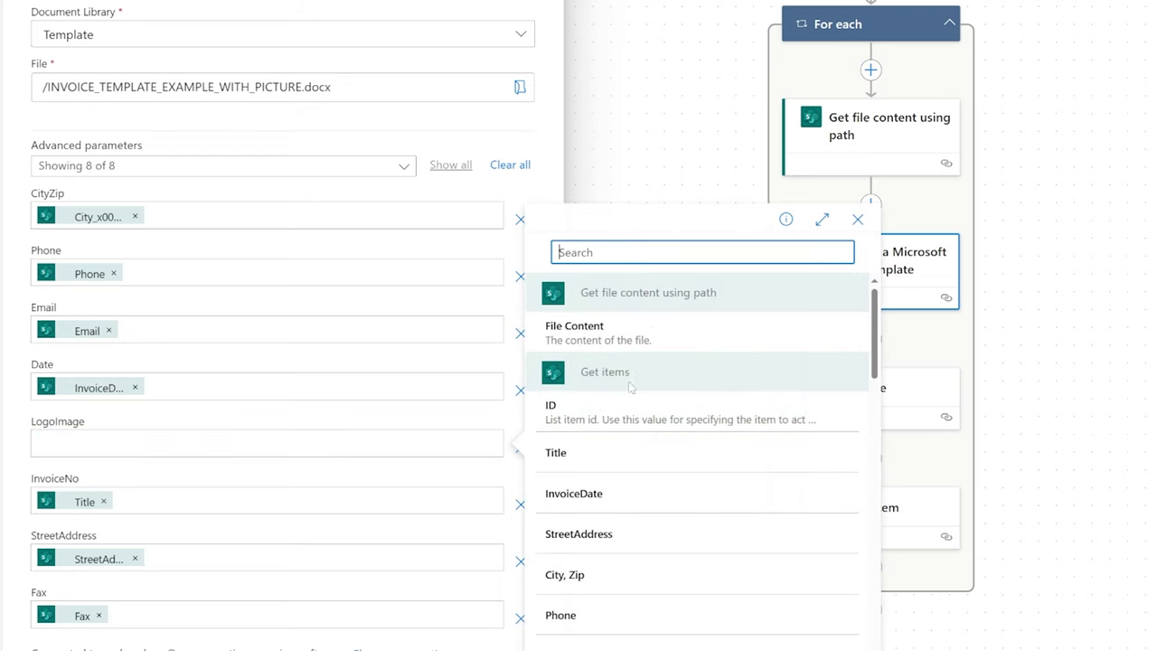
left_click(608, 333)
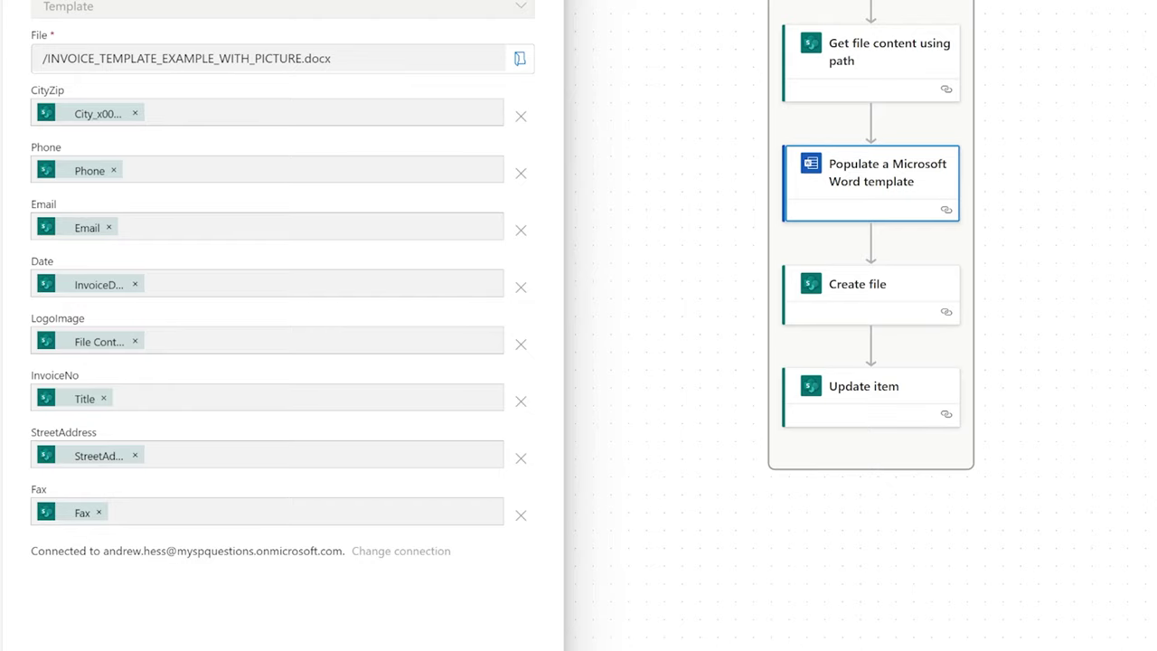
left_click(944, 41)
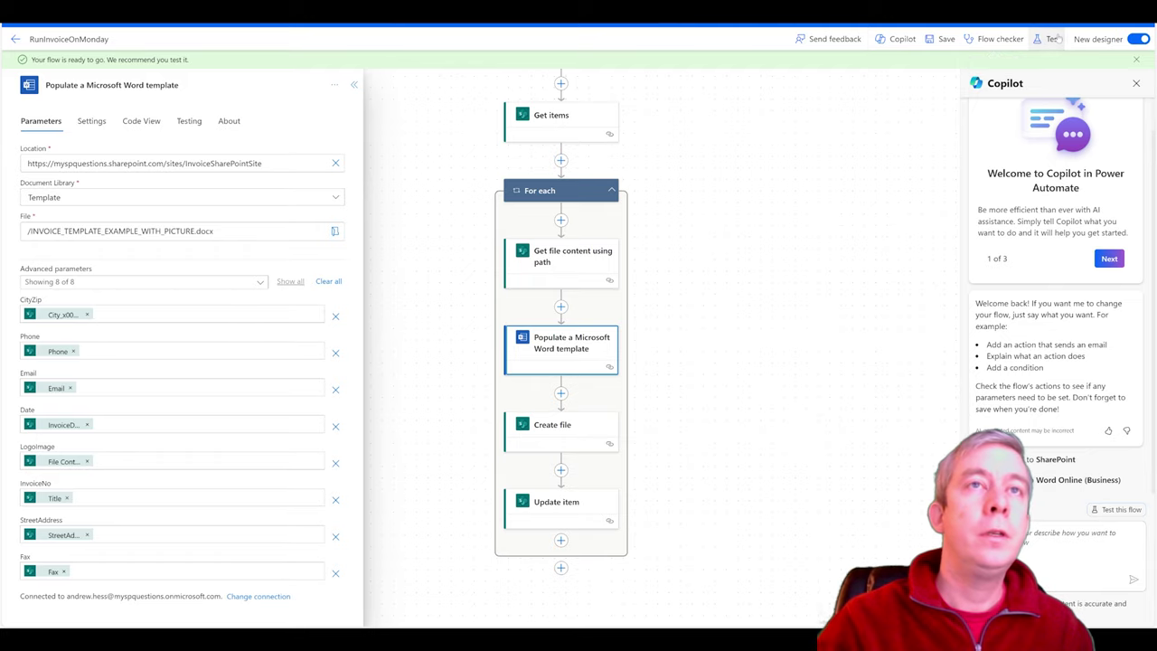
- Run a manual test of the flow and open HAPPYMAN.docx from the SharePoint site's Documents library
left_click(1048, 39)
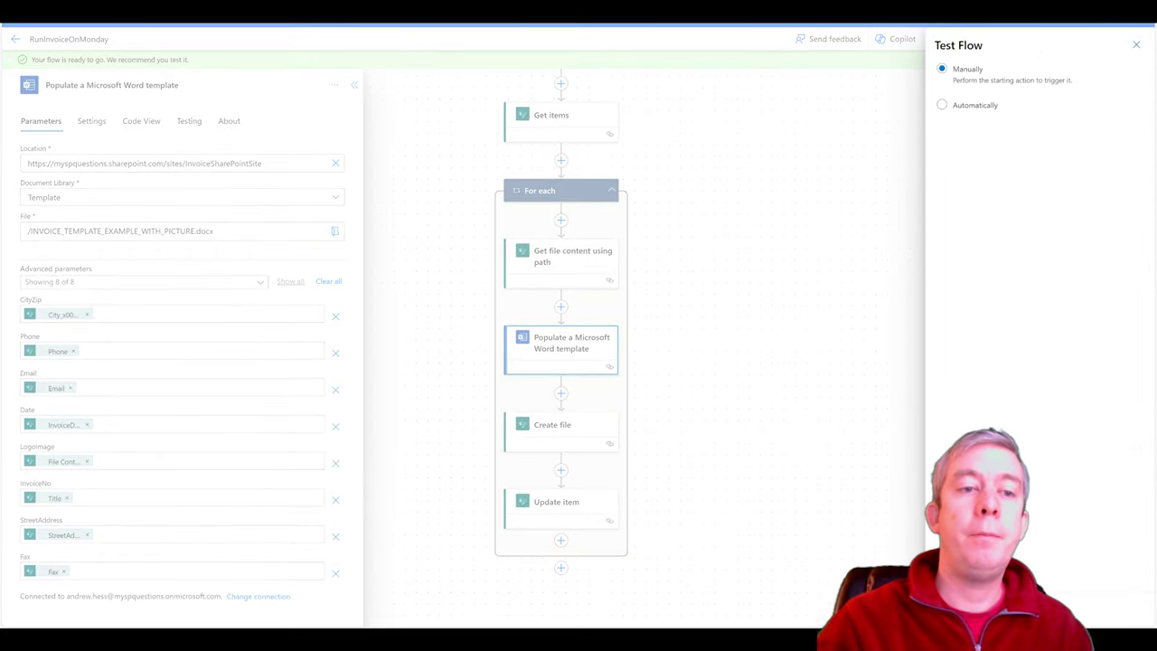
left_click(949, 623)
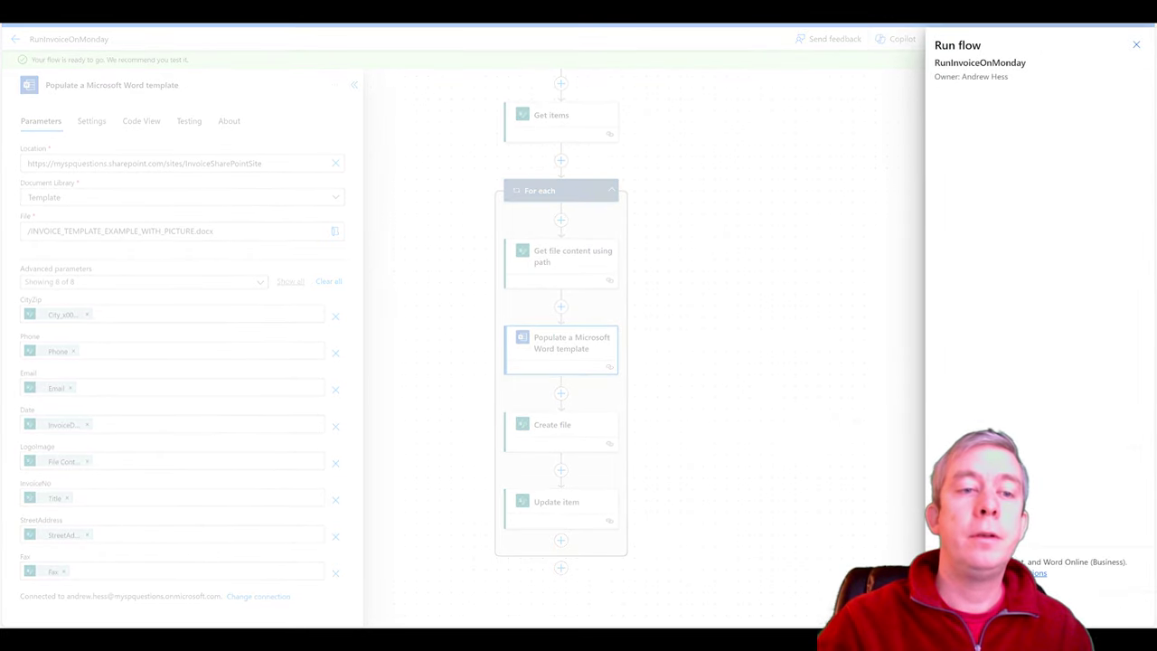
left_click(949, 623)
left_click(949, 623)
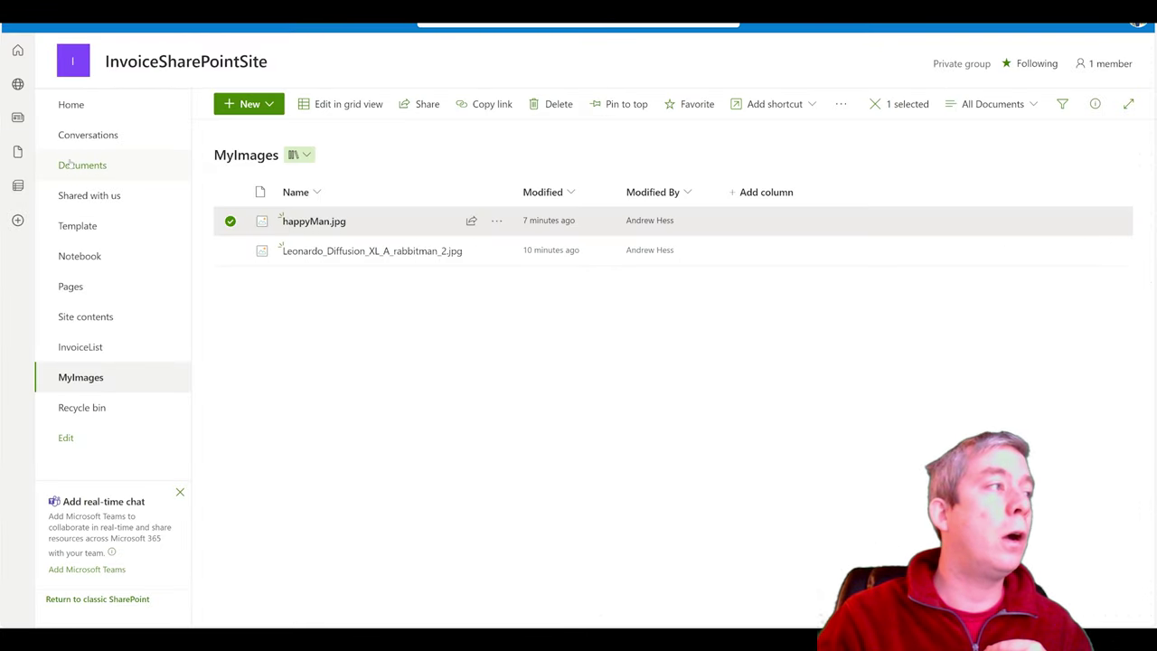
left_click(83, 167)
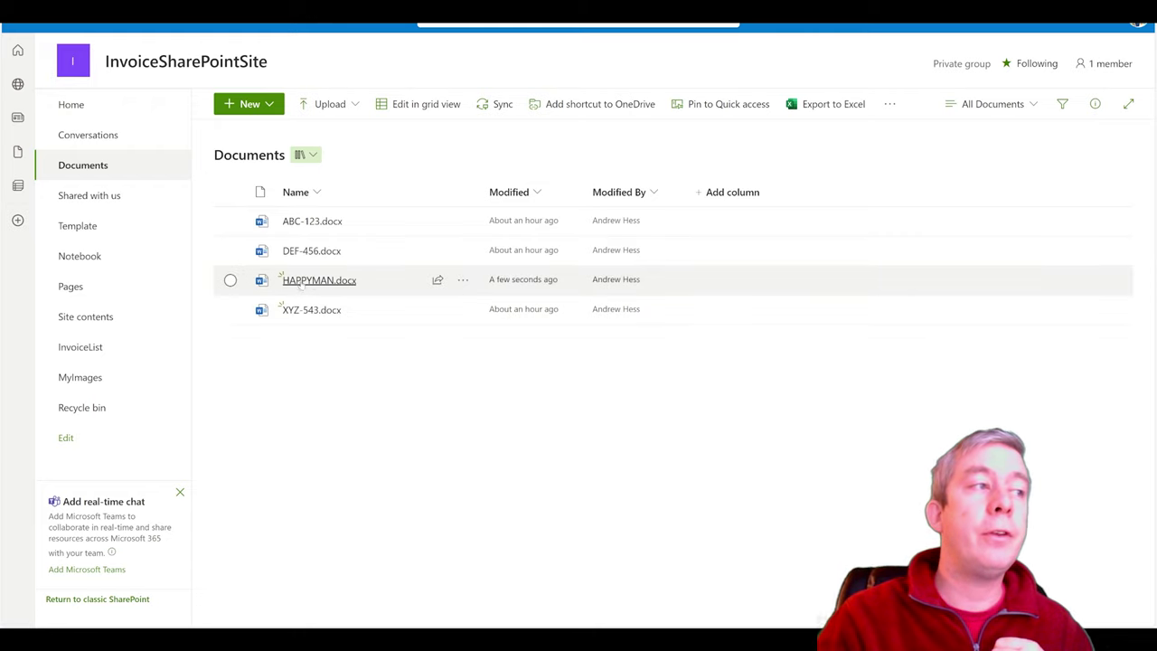
left_click(317, 282)
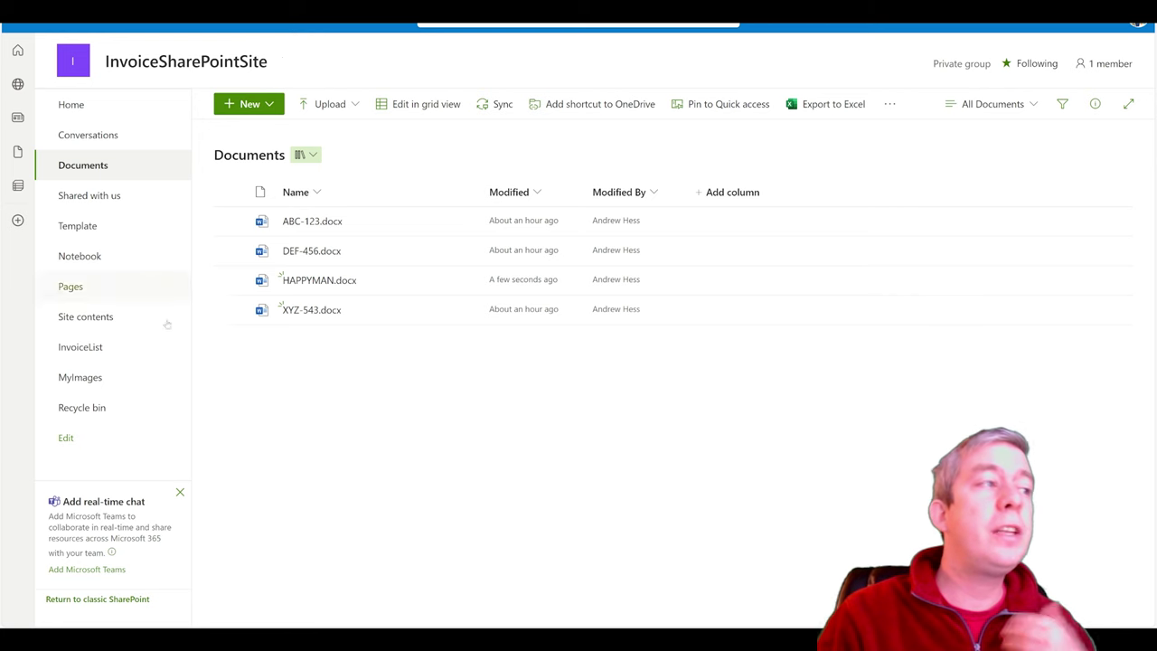
- In the MyImages library, rename Leonardo_Diffusion_XL_A_rabbitman_2.jpg to RabbitMan
left_click(86, 377)
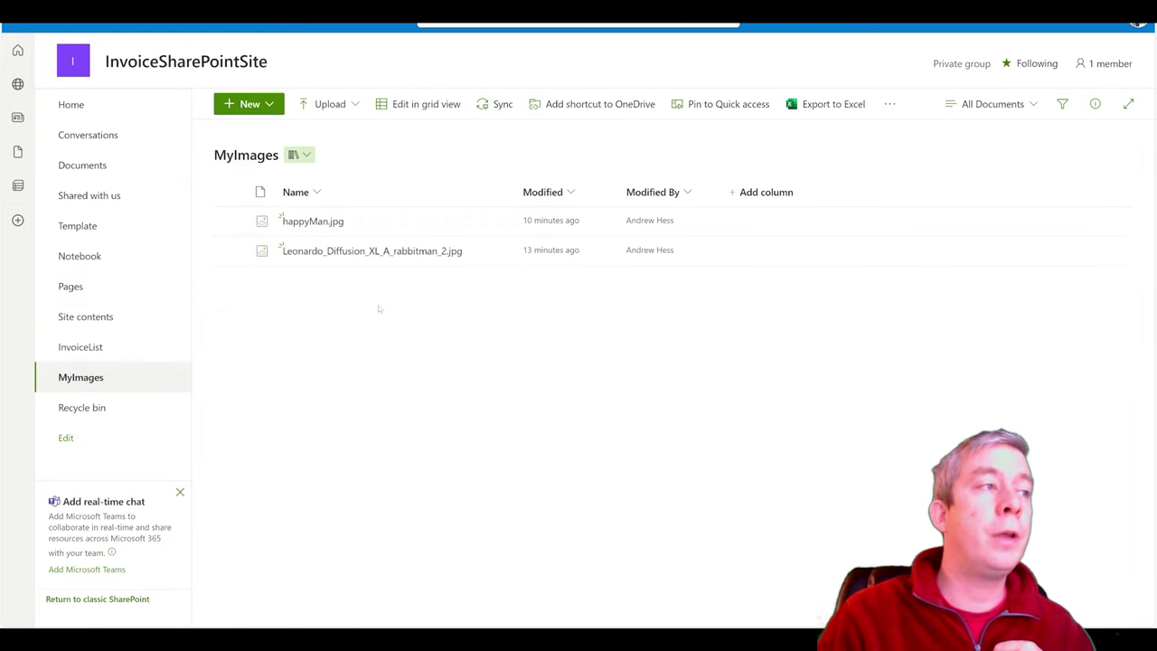
left_click(498, 252)
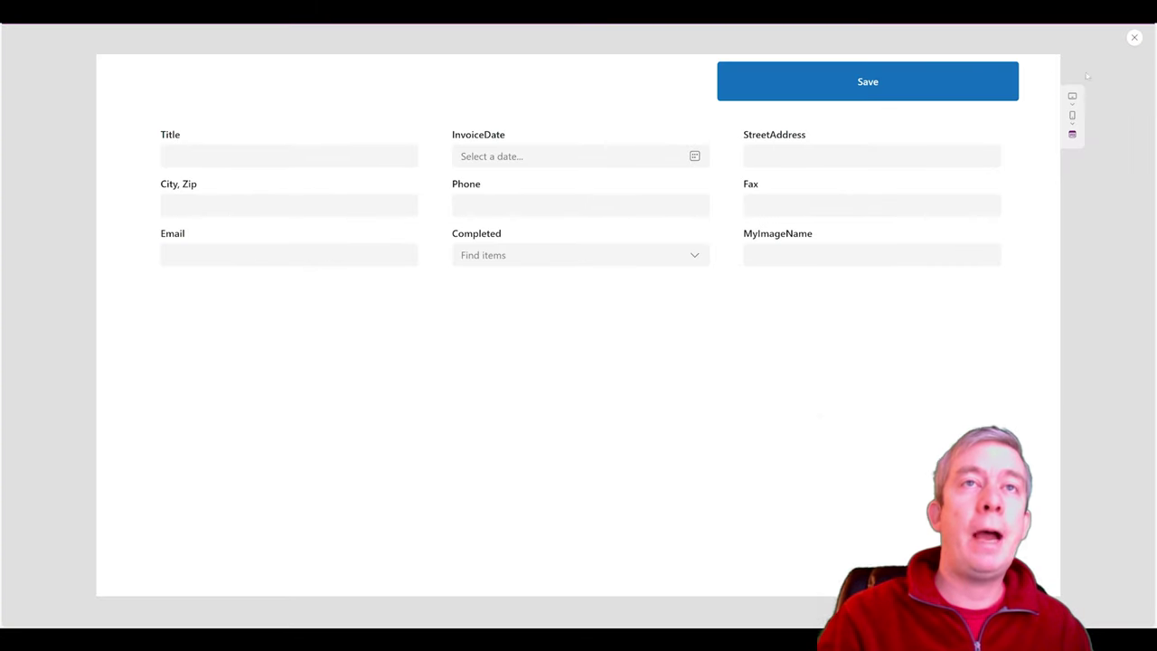
- In Power Apps, leave the preview and delete the DataCardValue10 text input from the form's MyImageName card
left_click(1134, 39)
left_click(716, 288)
left_click(716, 288)
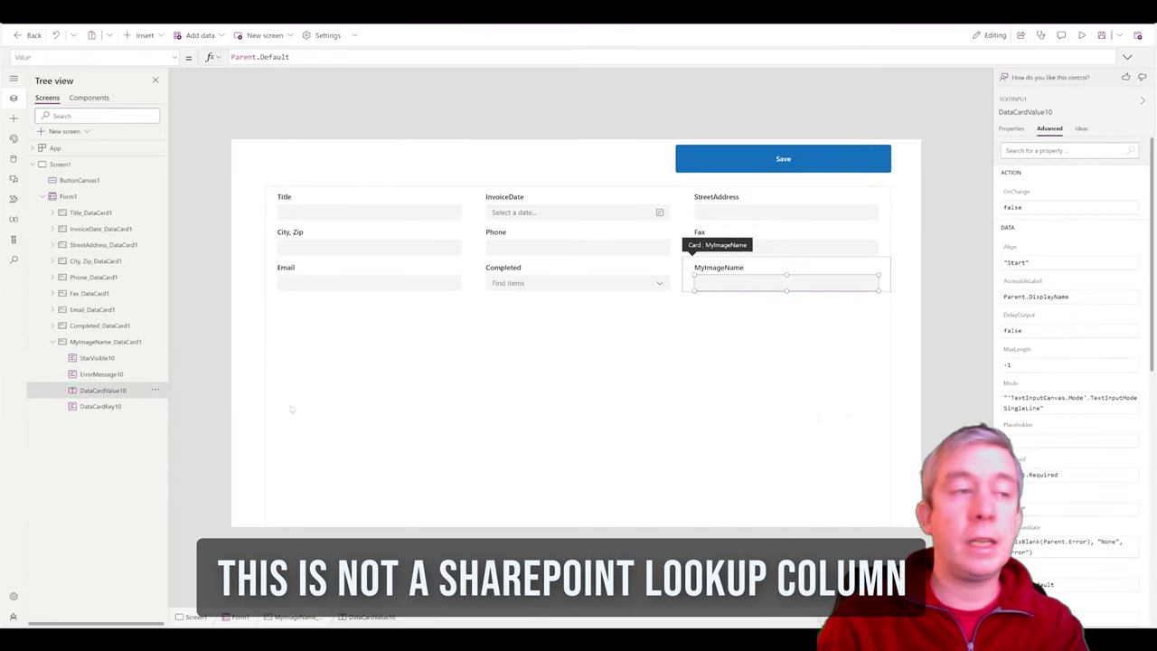
left_click(156, 389)
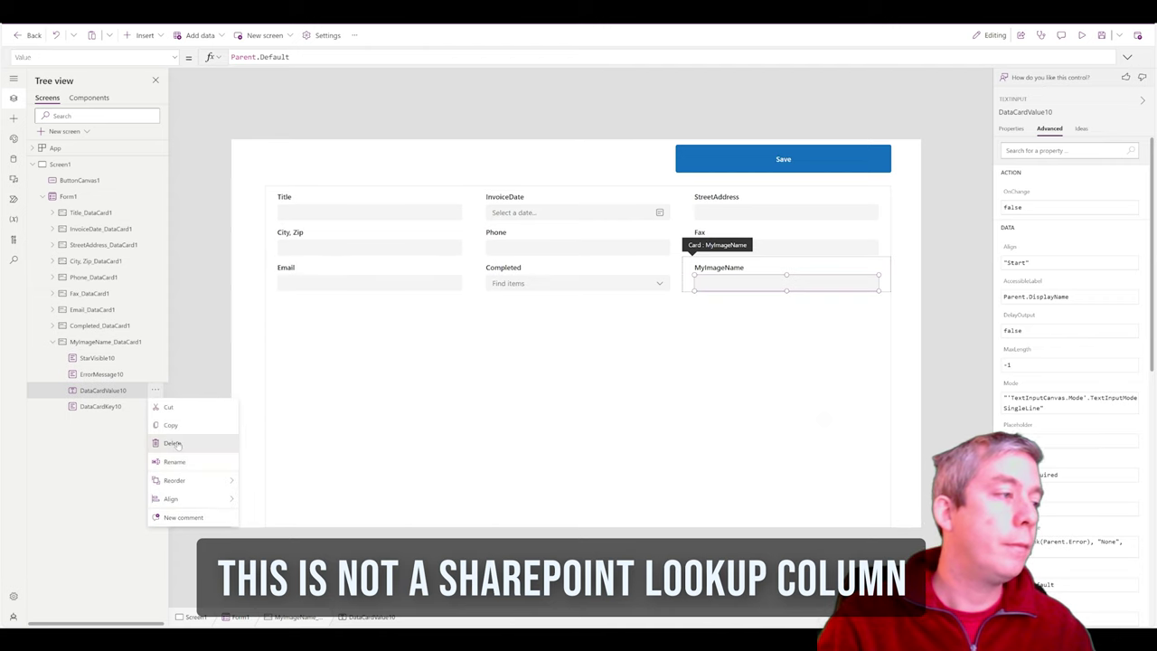
left_click(173, 443)
- Insert a modern combo box into the MyImageName card with MyImages as its data source
left_click(143, 35)
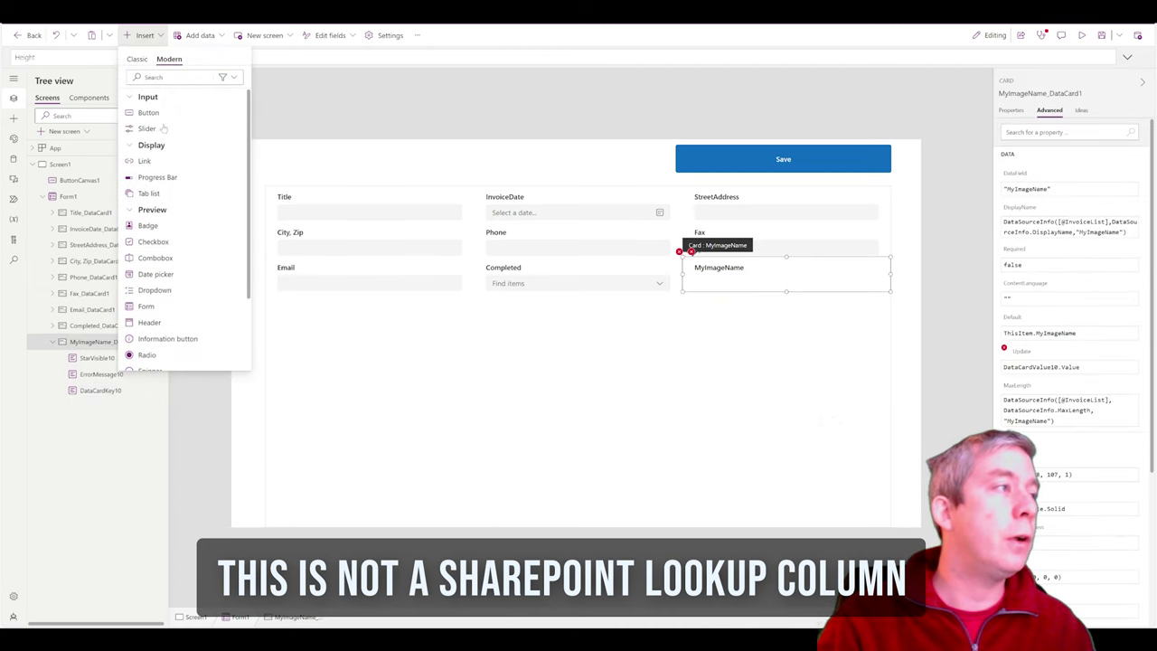
type("dropd")
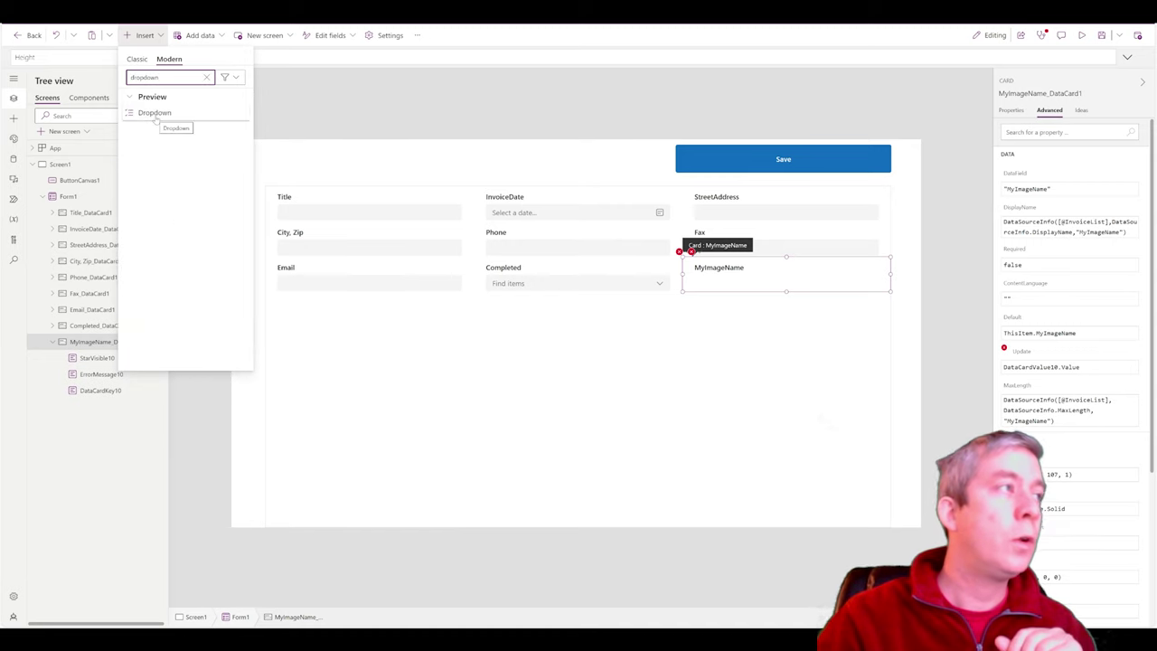
type("own")
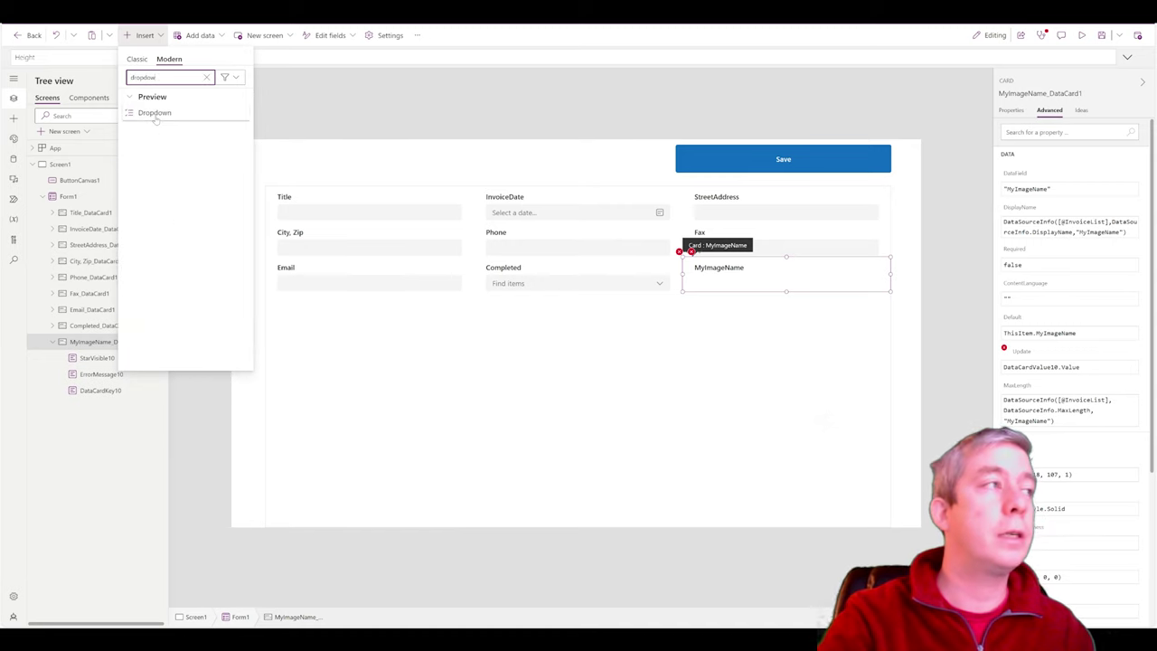
key("ctrl+a")
type("comb")
left_click(156, 116)
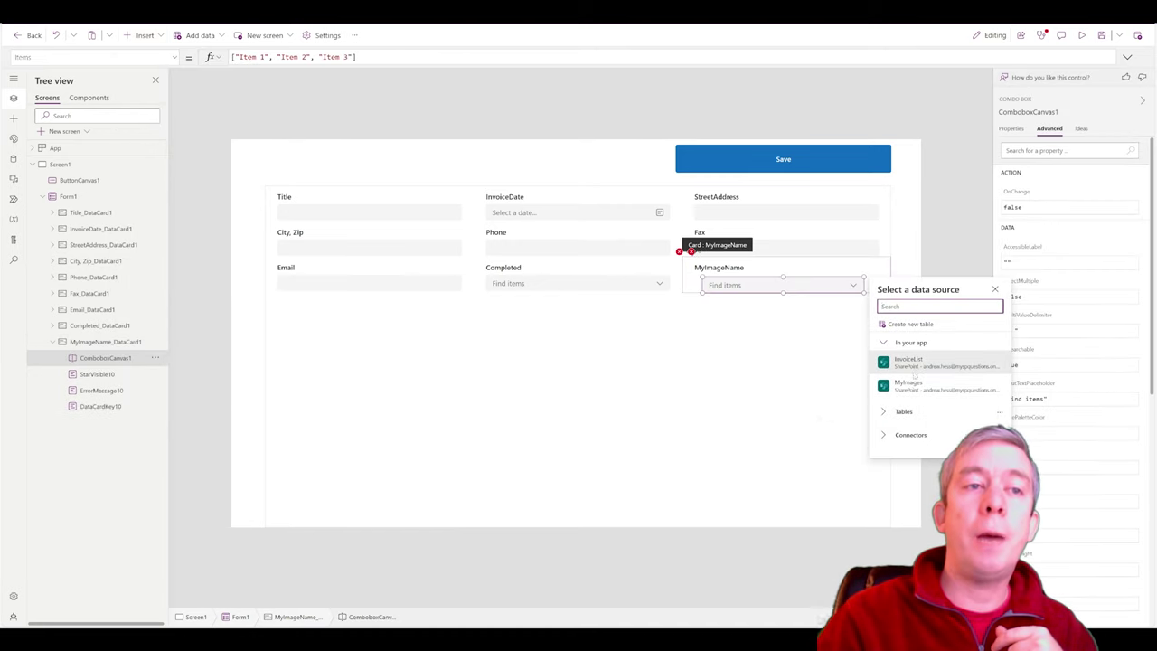
left_click(908, 385)
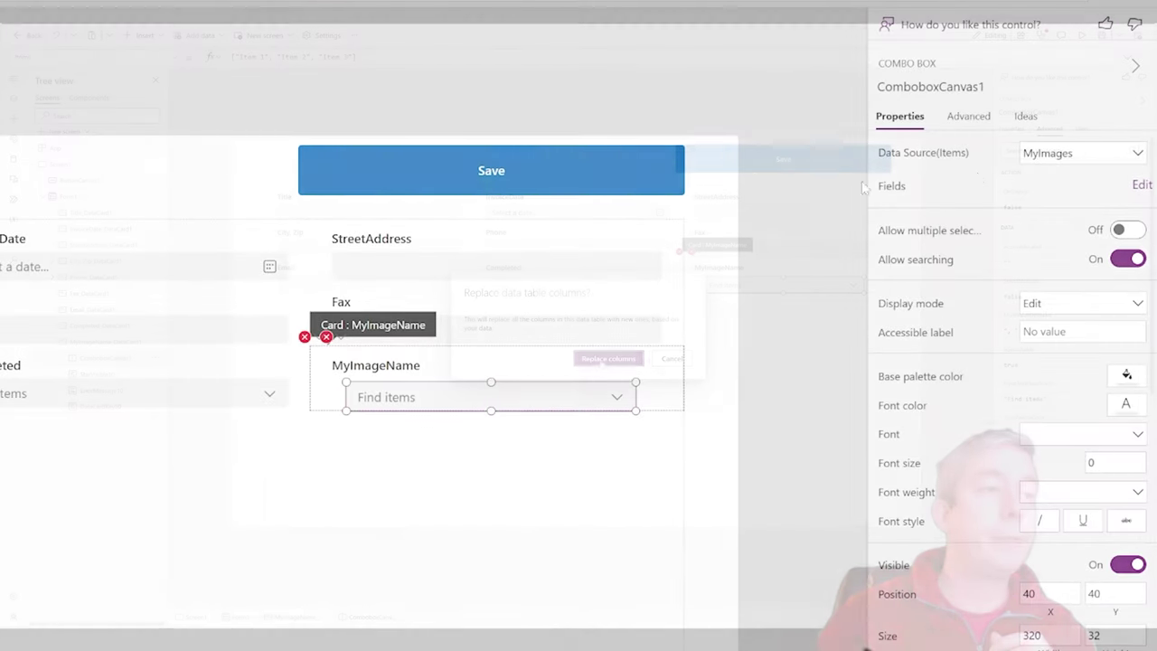
- Add File name with extension to the combo box's fields and remove the Title field
left_click(1142, 185)
left_click(633, 71)
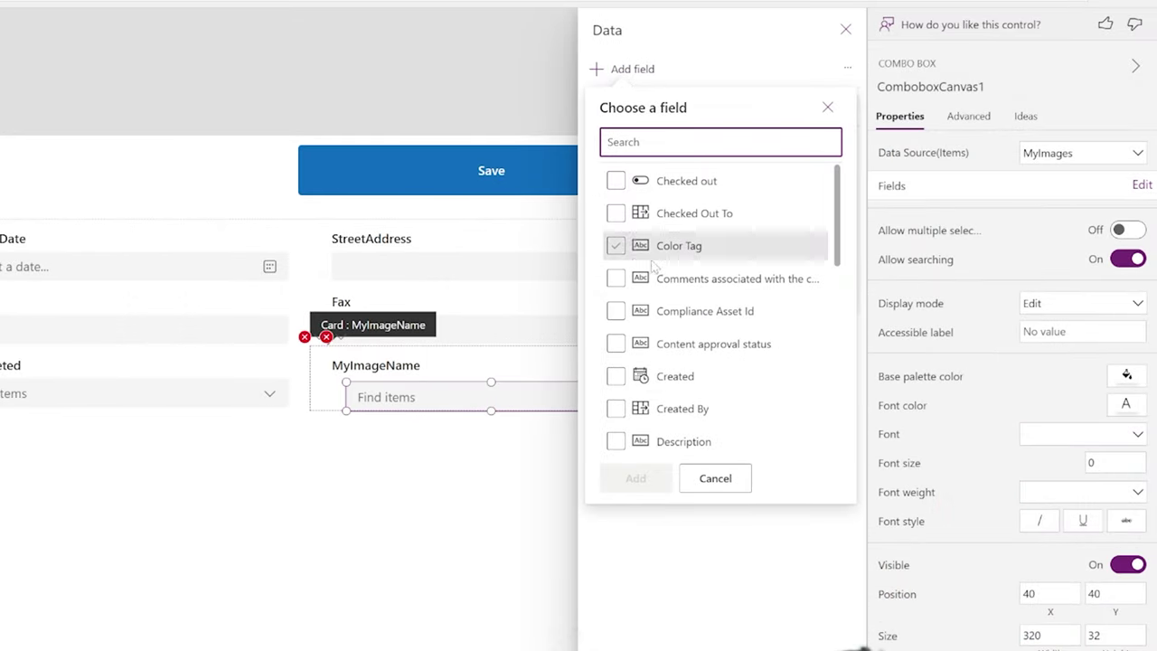
scroll(653, 264, "down", 3)
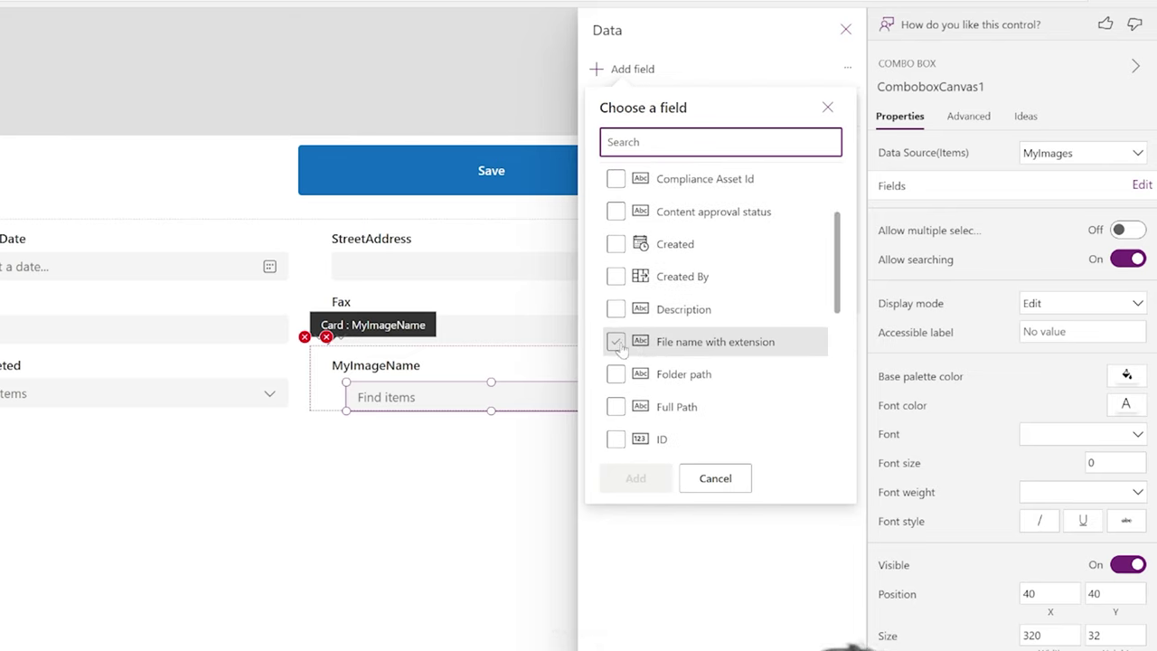
left_click(615, 342)
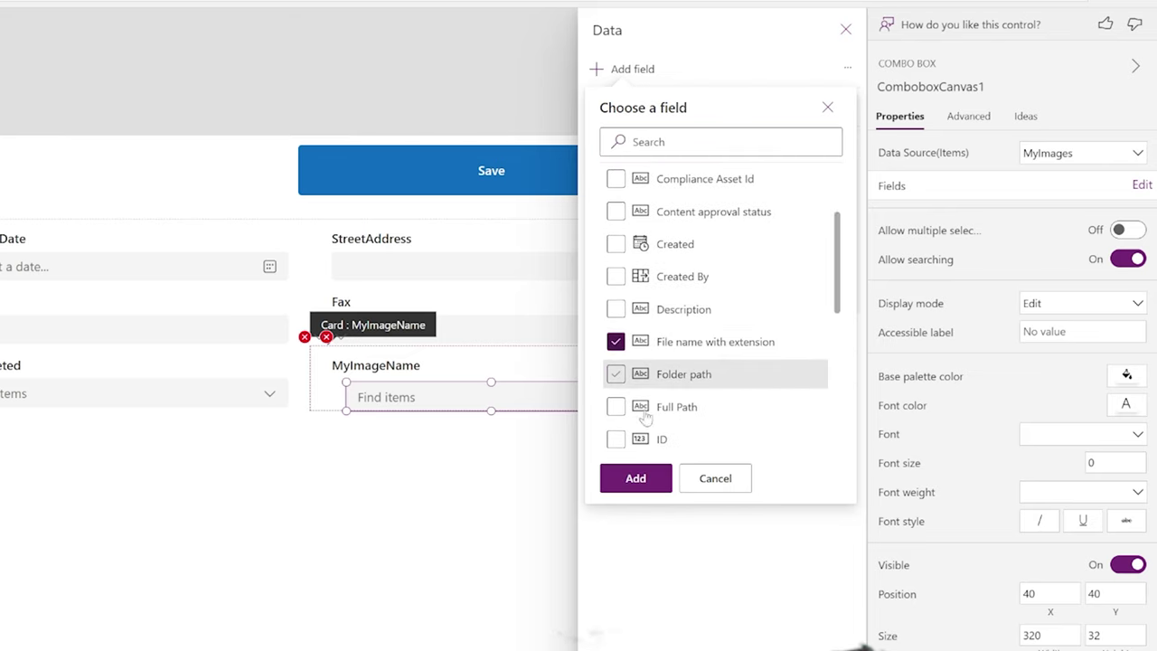
left_click(636, 478)
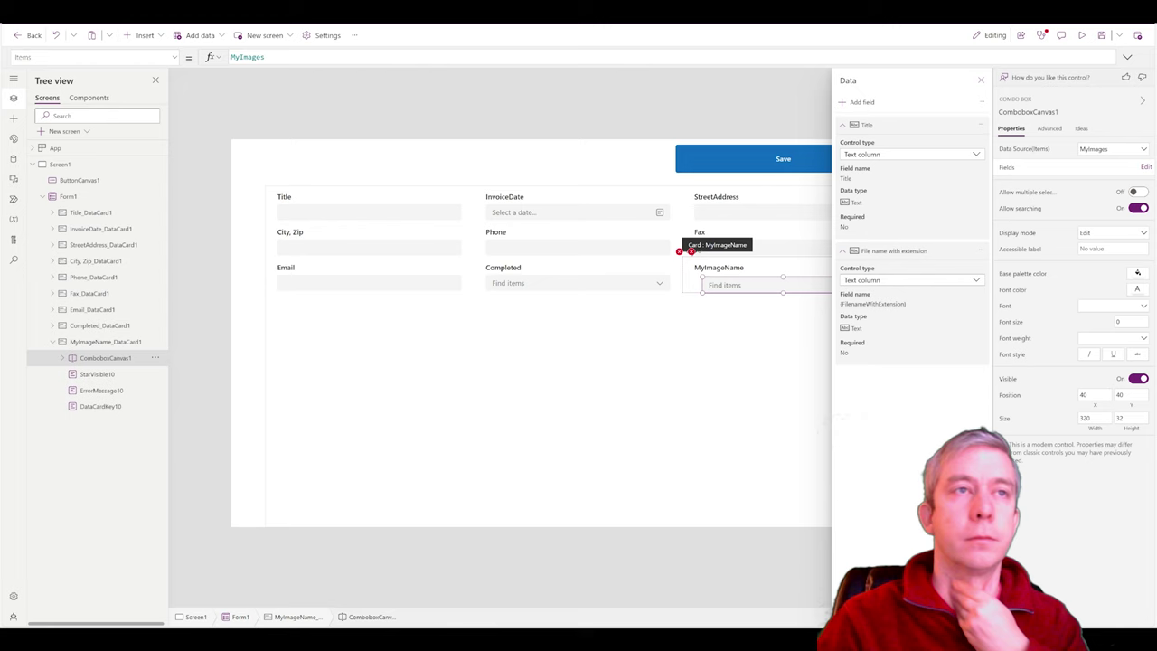
left_click(980, 128)
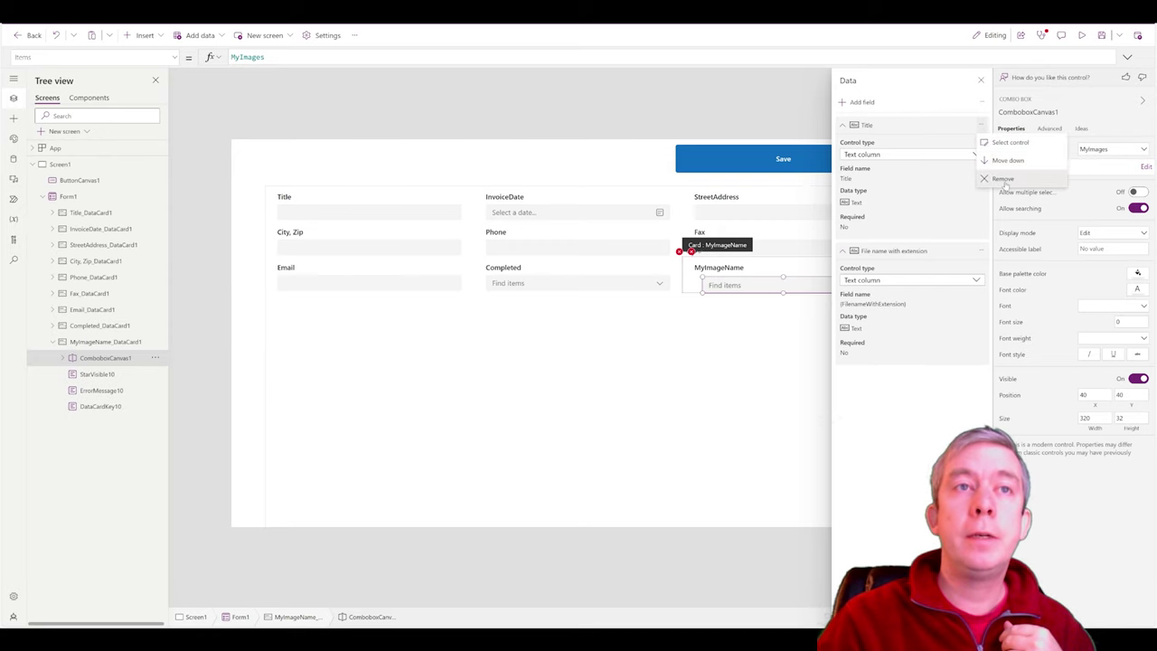
left_click(1000, 180)
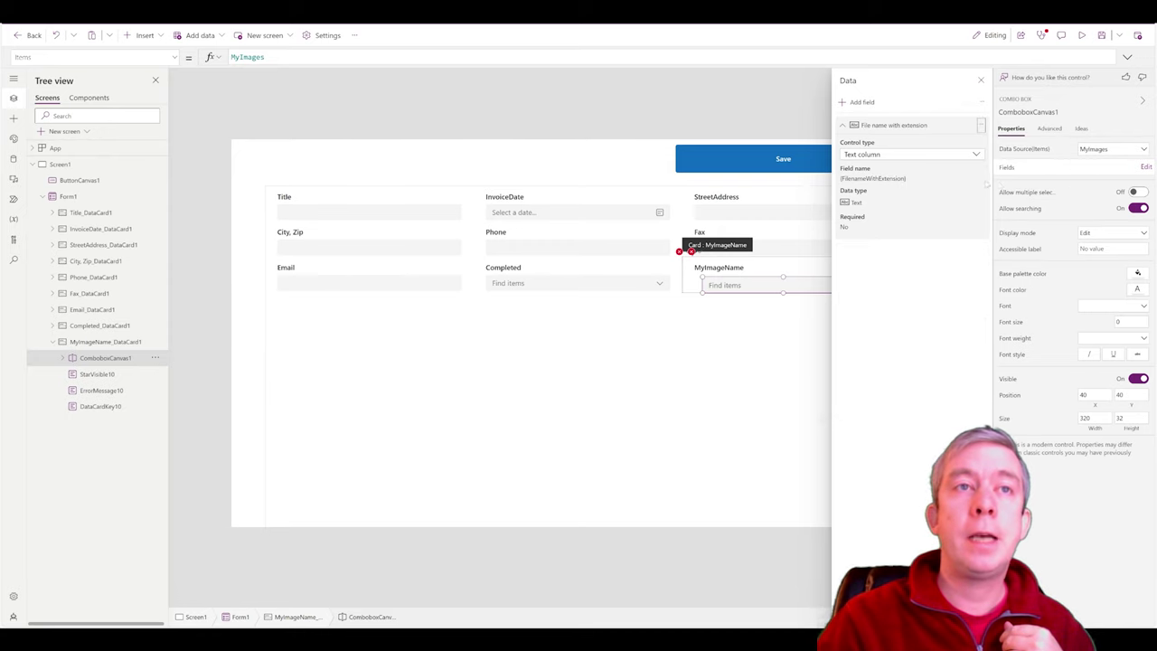
- Preview the app and expand the MyImageName combo box to check the file choices it offers
left_click(1081, 36)
left_click(785, 258)
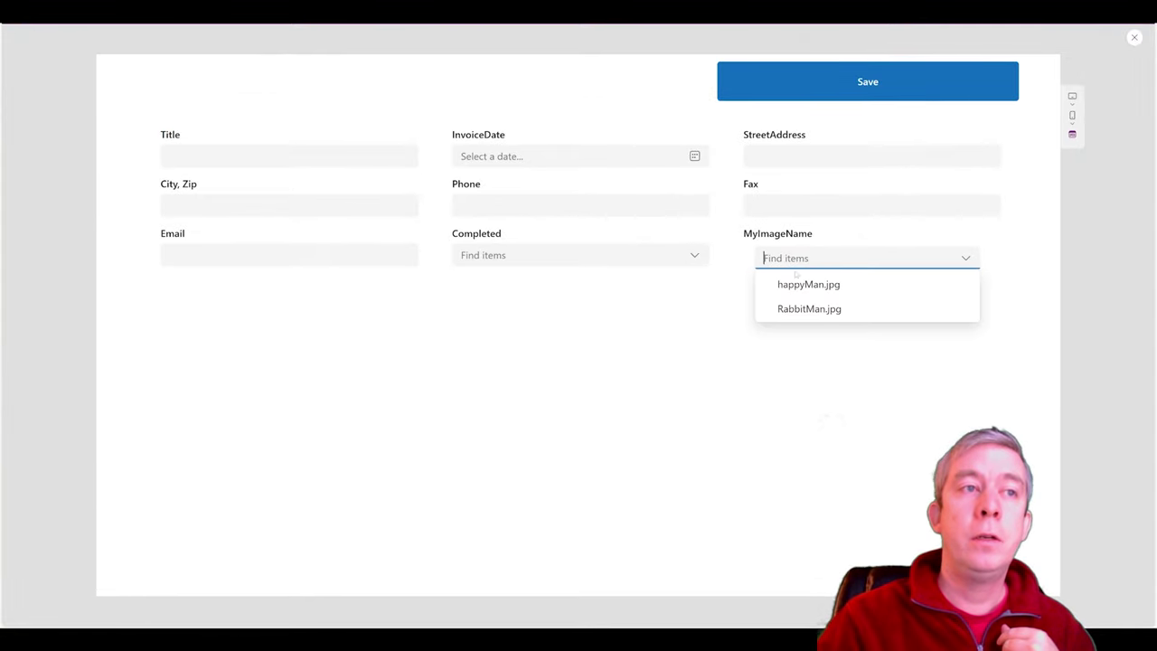
- Try happyMan.jpg and RabbitMan.jpg in the MyImageName combo box, and leave the preview
left_click(808, 283)
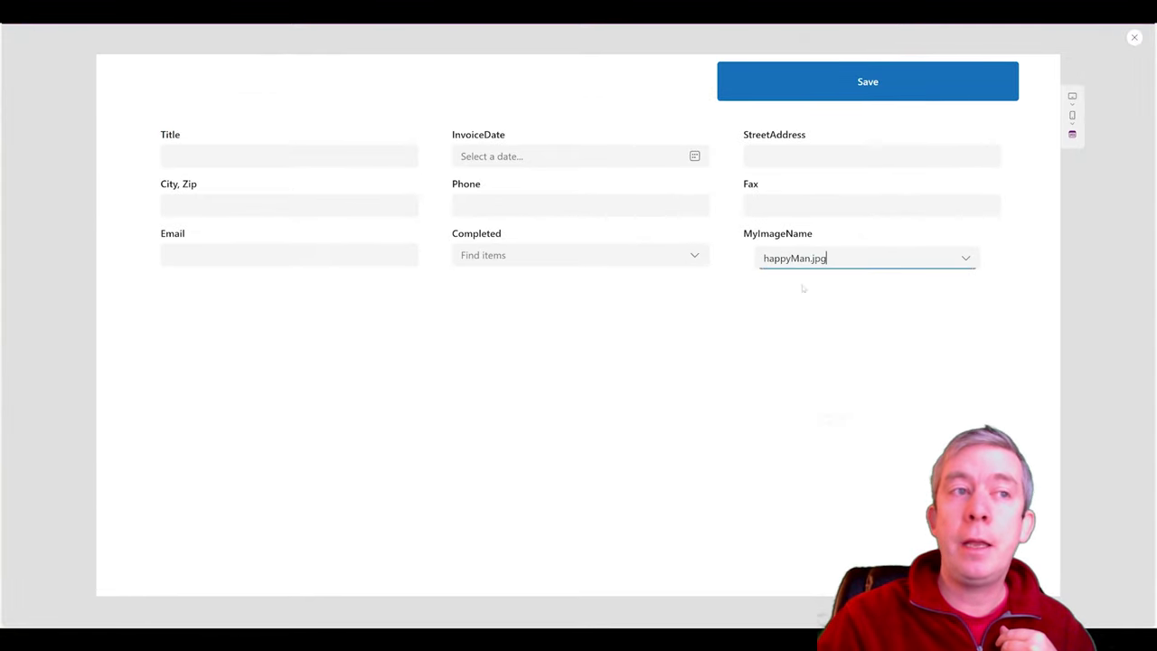
left_click(821, 308)
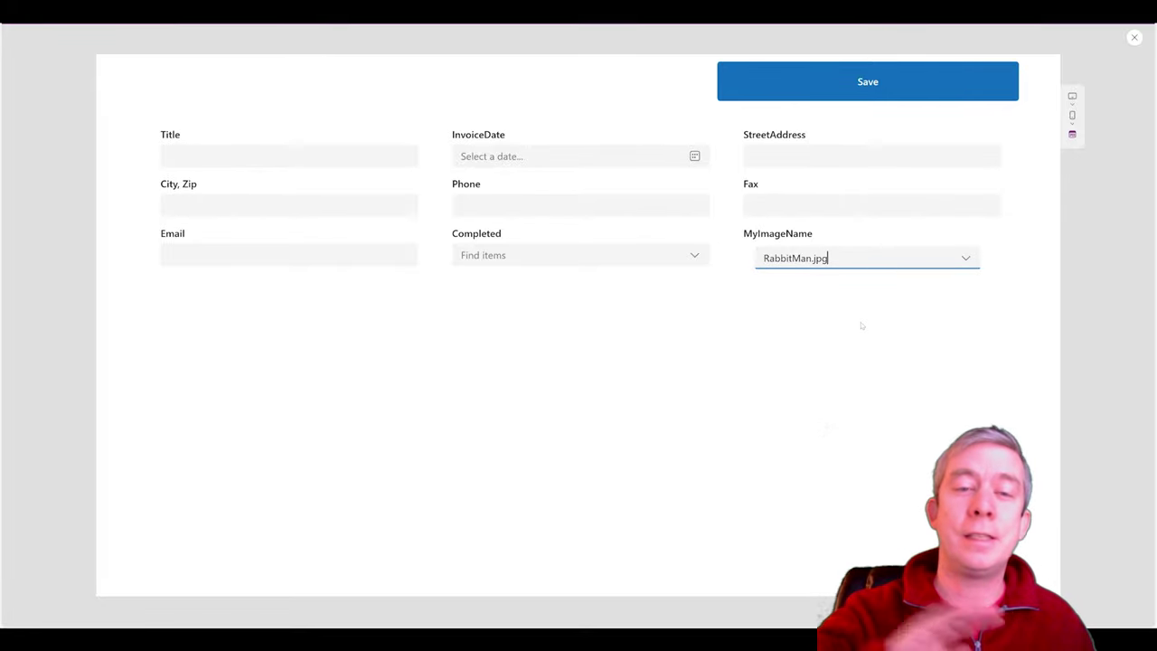
left_click(1135, 38)
- Clear the broken Y formula of ErrorMessage10 in the MyImageName card
left_click(693, 252)
left_click(709, 262)
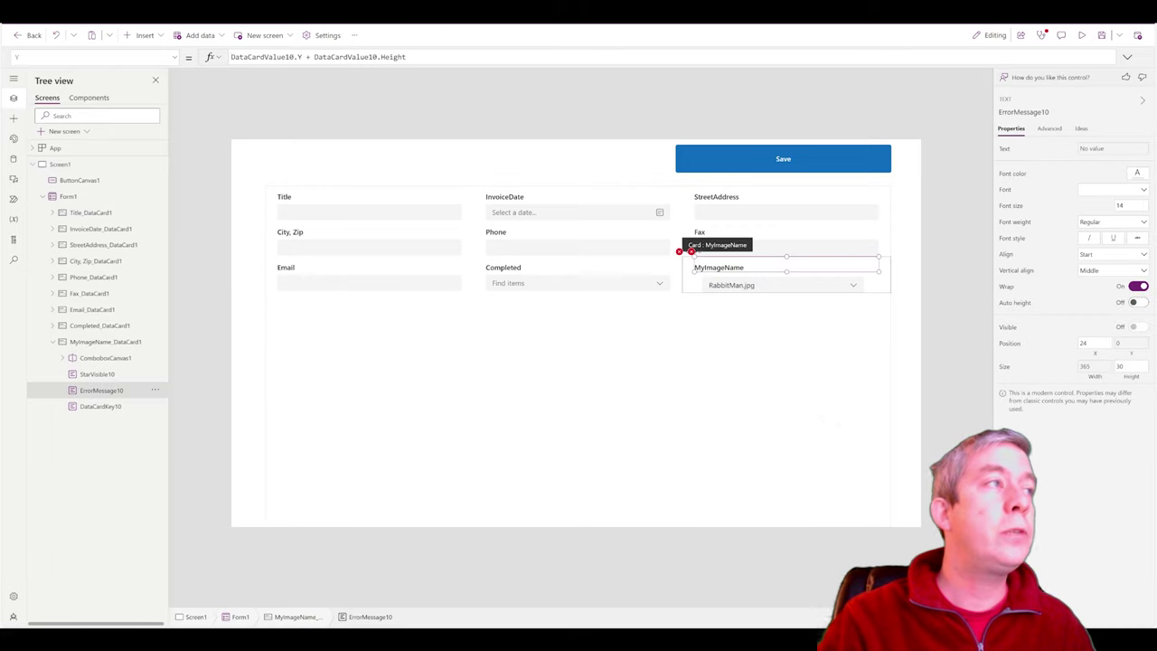
left_click_drag(405, 57, 230, 56)
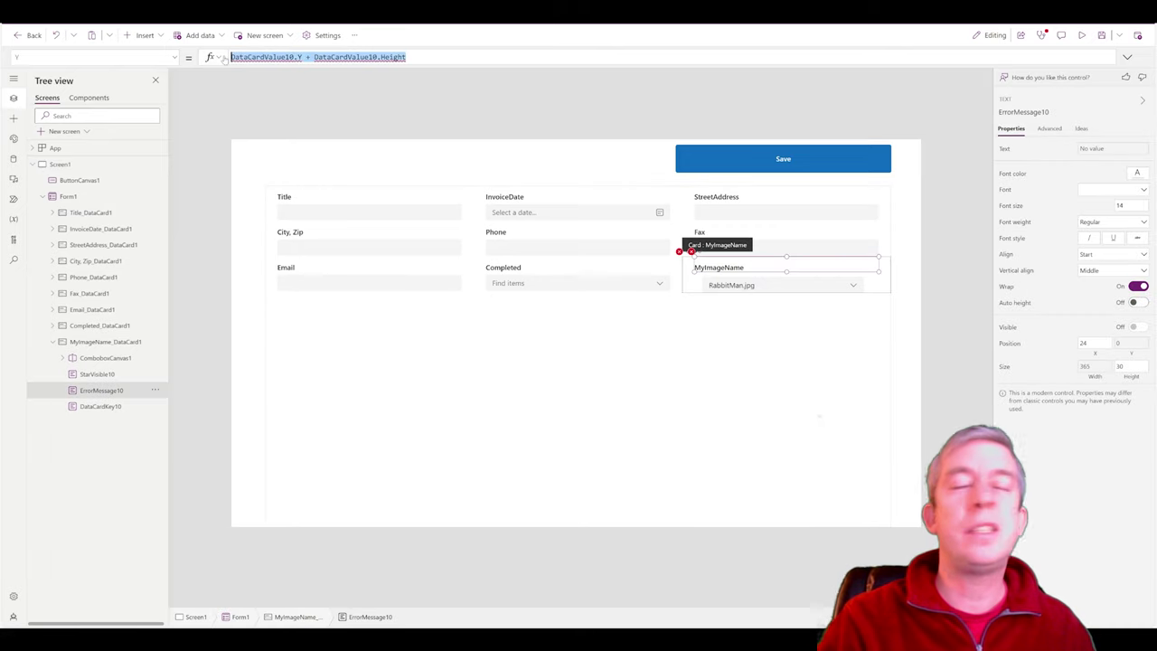
key("BackSpace")
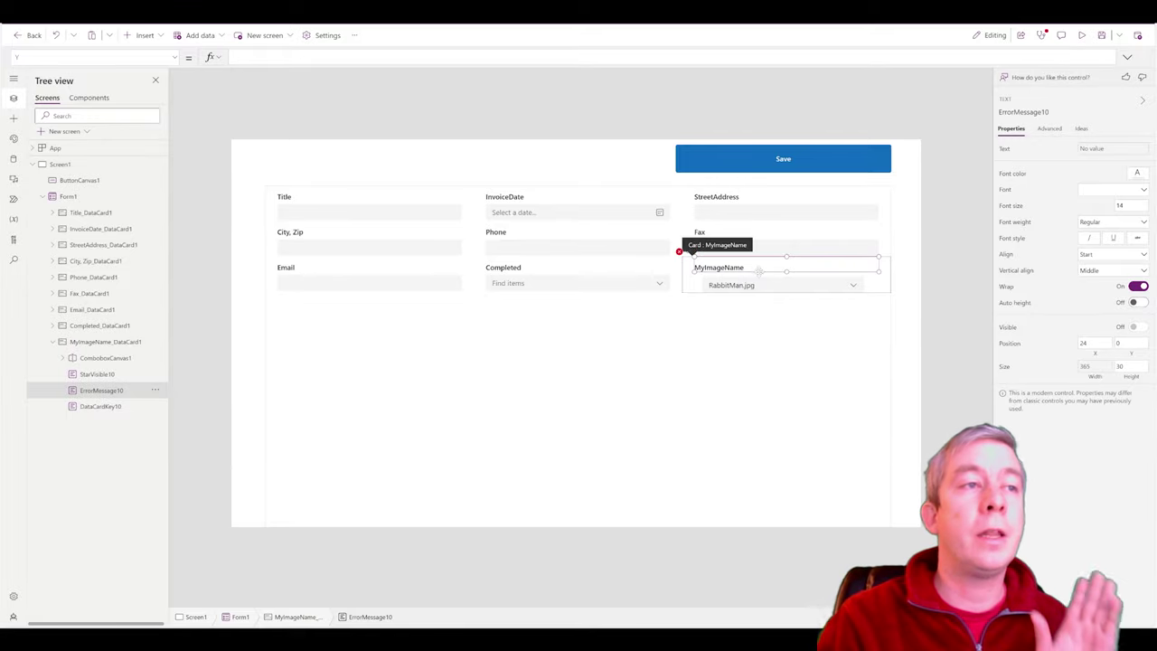
- Set the MyImageName card's Update formula to ComboboxCanvas1.Selected.'File name with extension'
left_click(687, 254)
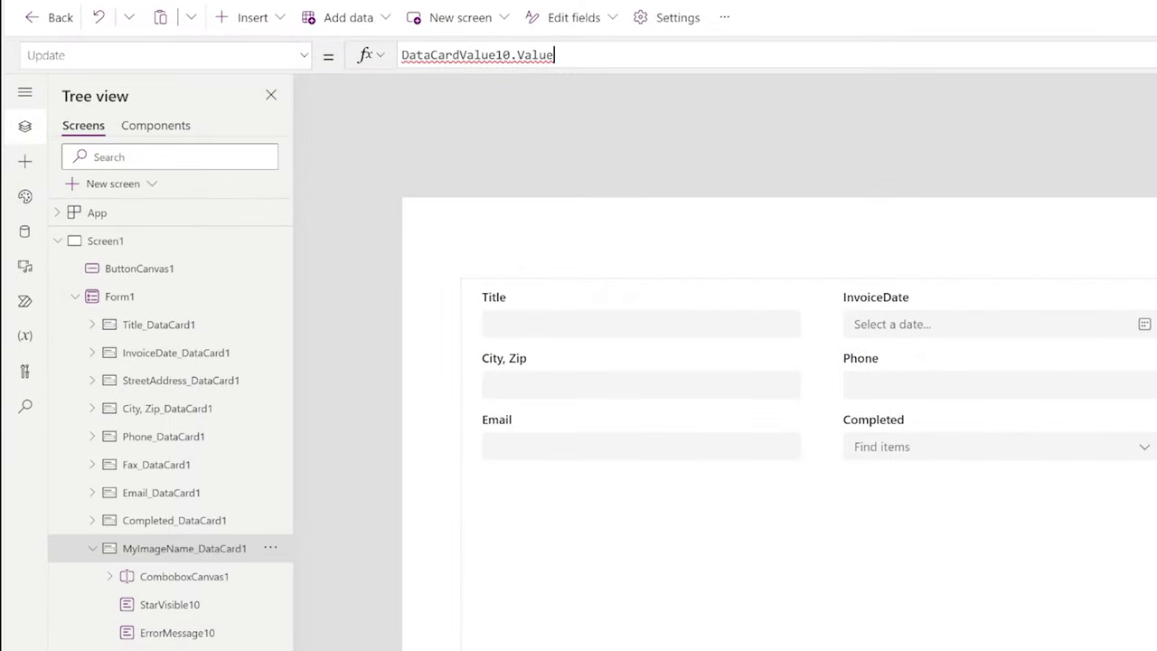
left_click_drag(512, 55, 402, 55)
key("ctrl+a")
type("Combobox")
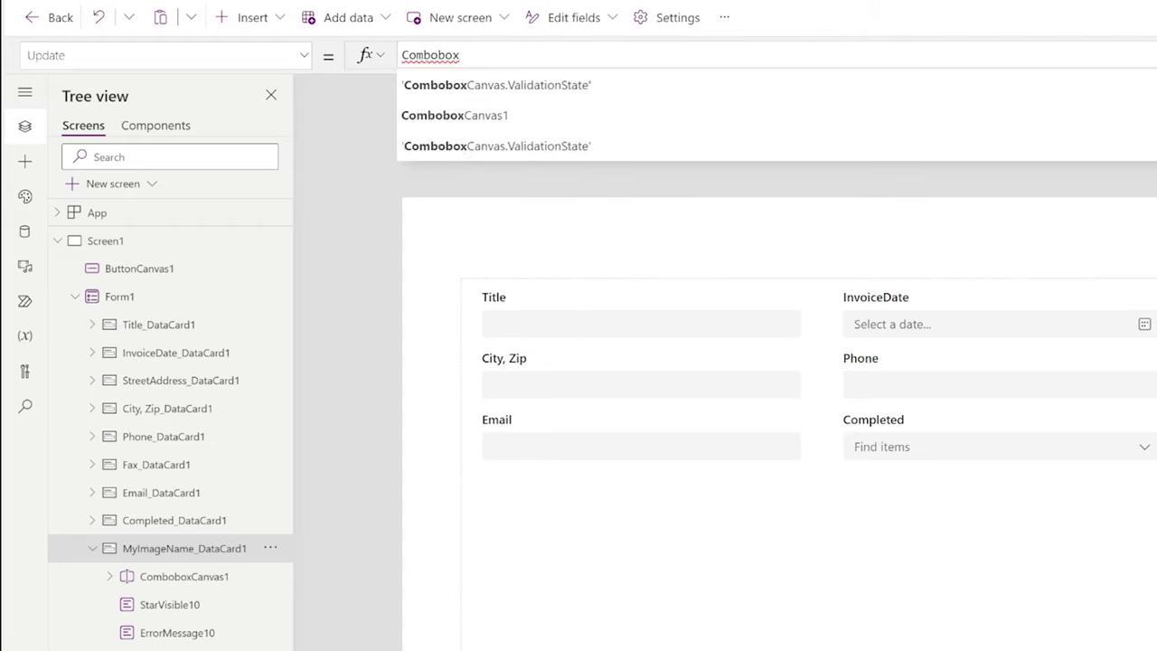
type("Canvas1.")
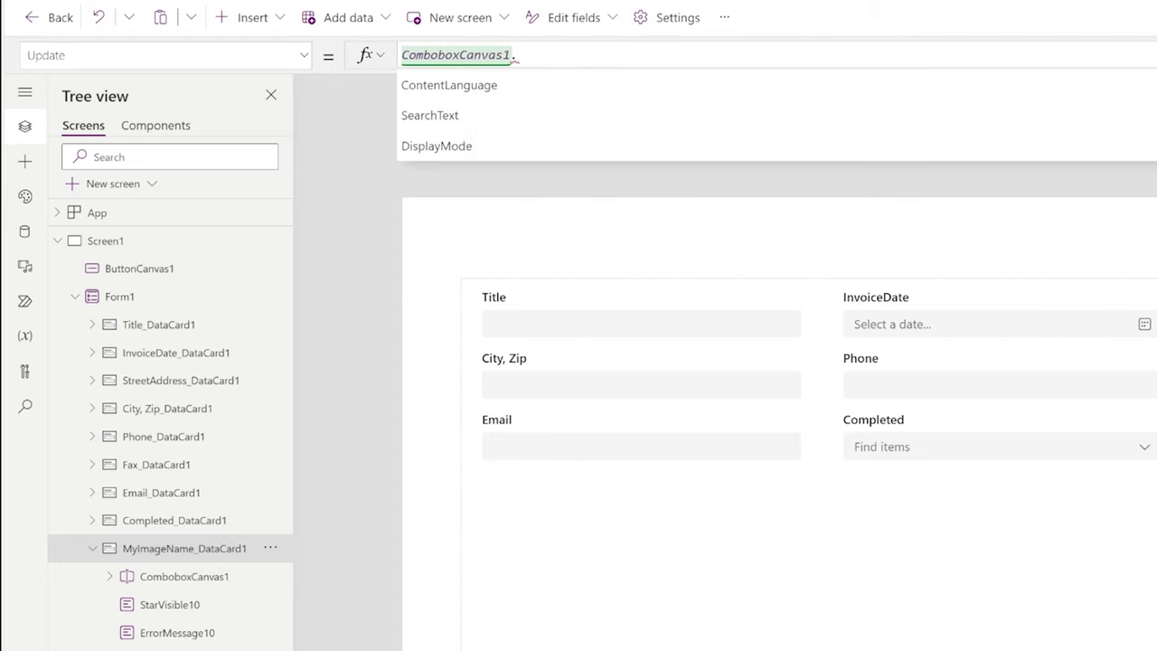
key("Down")
key("Down")
key("Down")
key("Down")
key("Down")
key("Down")
key("Down")
key("Down")
key("Down")
key("Down")
key("Down")
key("Down")
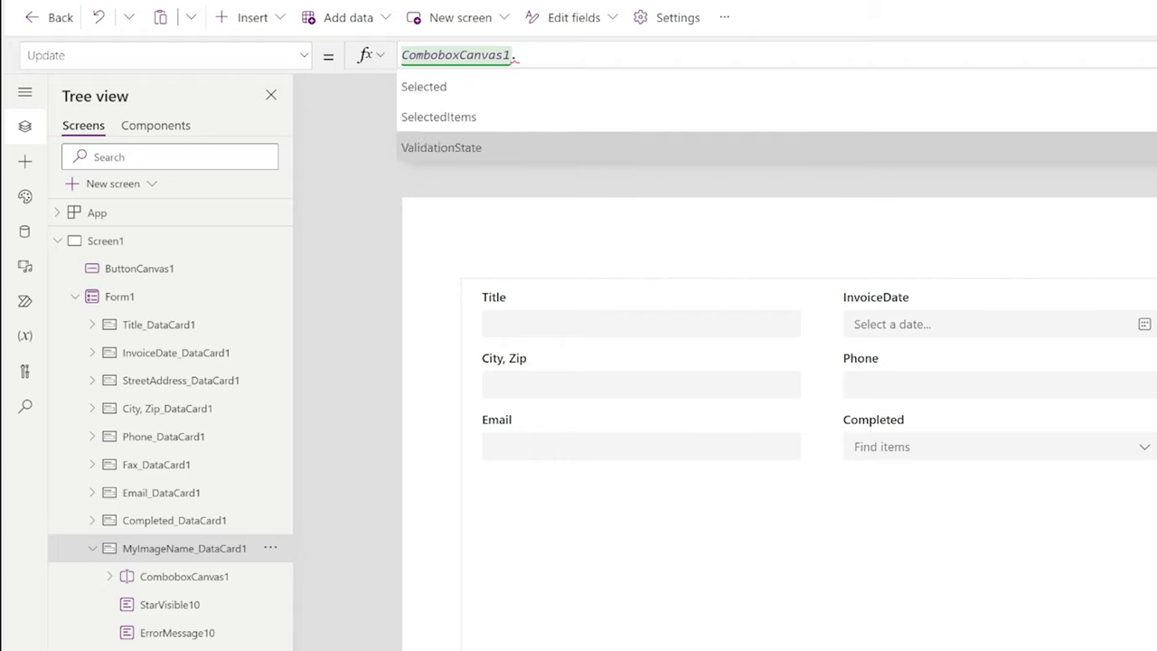
key("Up")
key("Up")
key("Up")
key("Up")
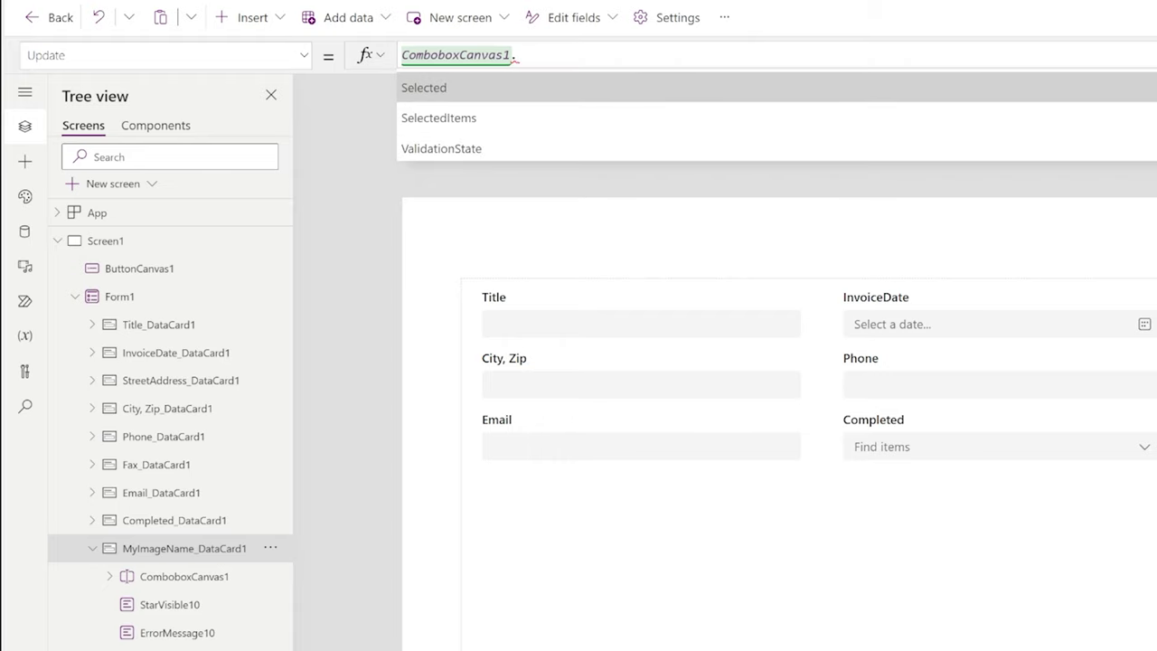
key("Tab")
type(".")
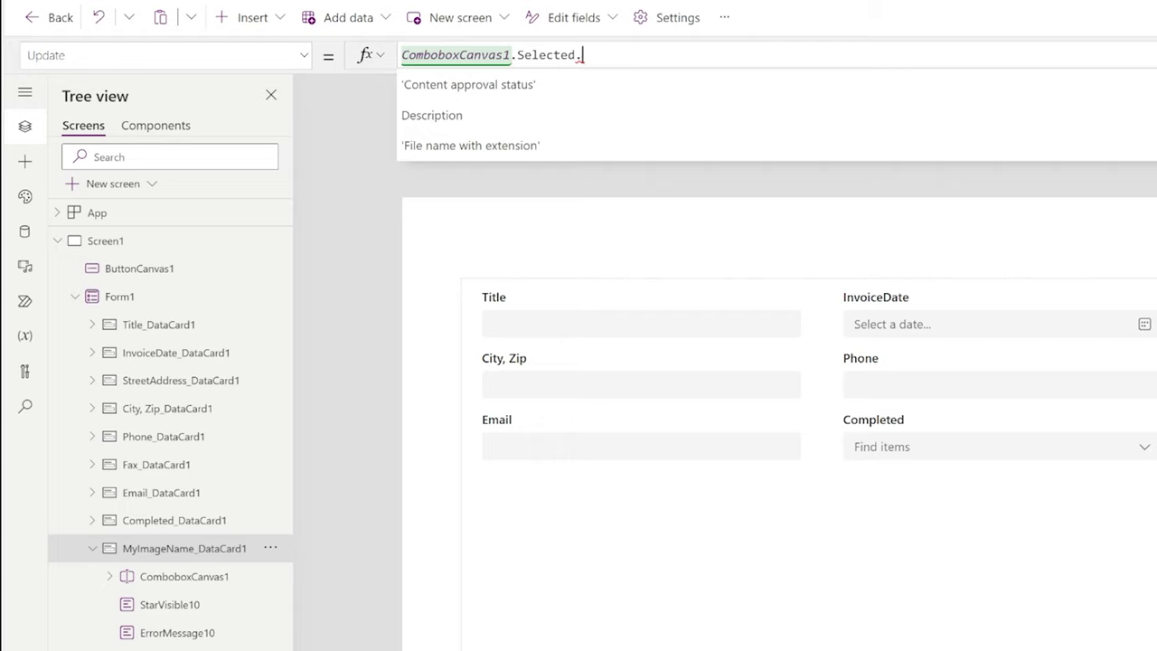
left_click(467, 145)
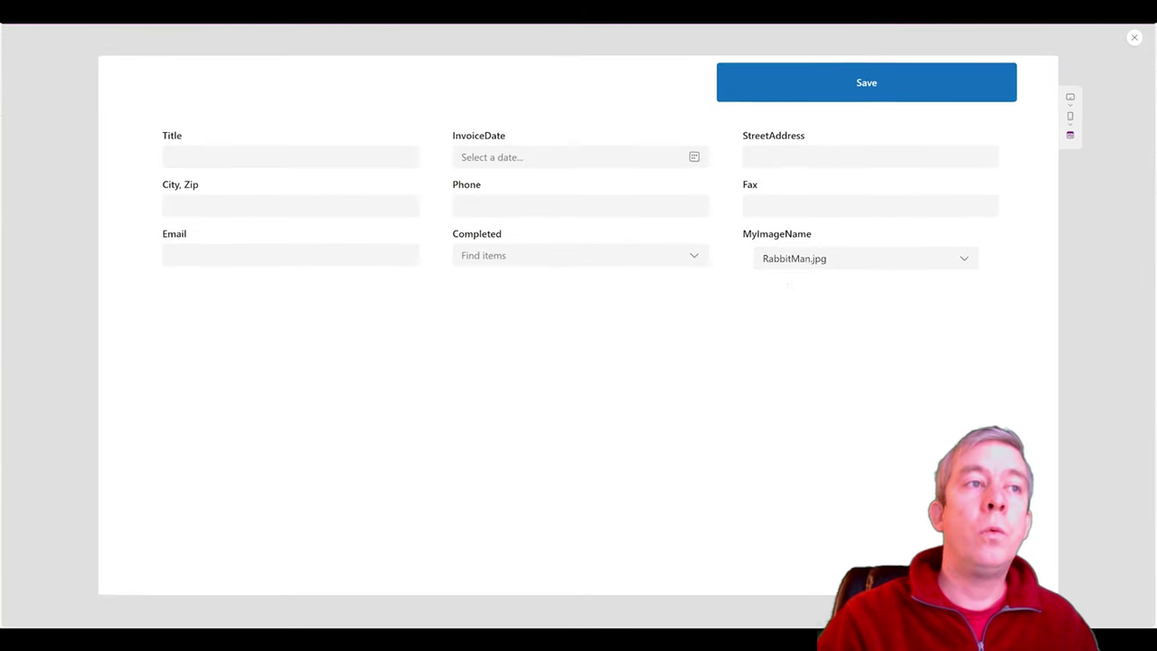
- Test the combo box in the preview by choosing happyMan.jpg and RabbitMan.jpg, and return to the editor
left_click(789, 260)
left_click(795, 283)
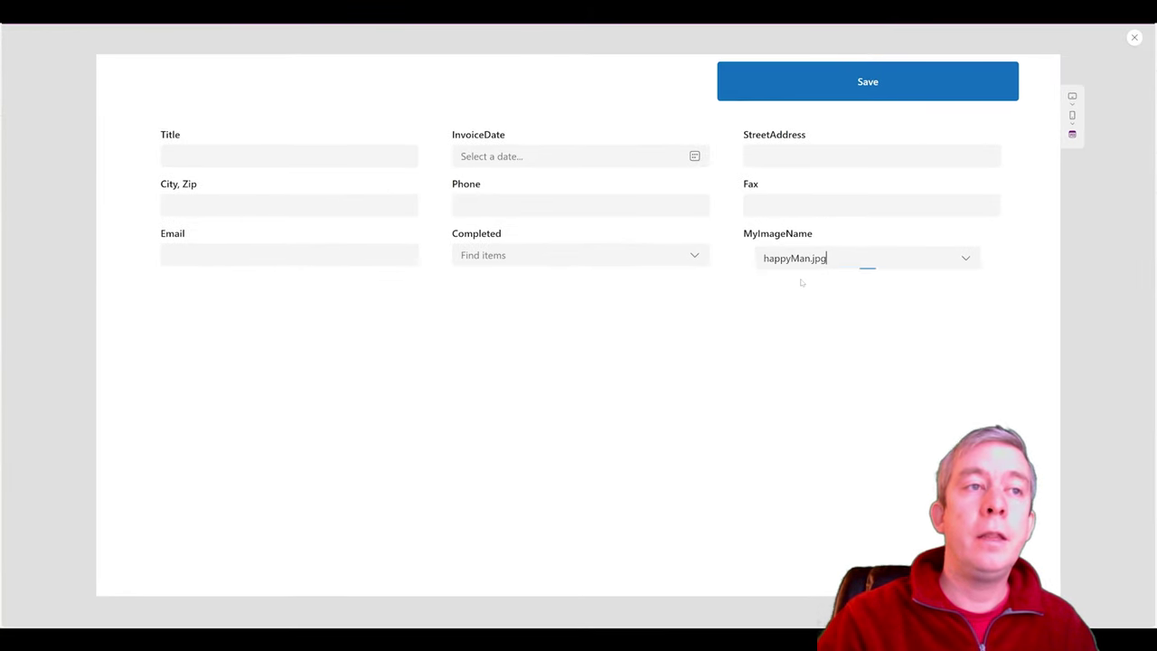
left_click(801, 258)
left_click(777, 307)
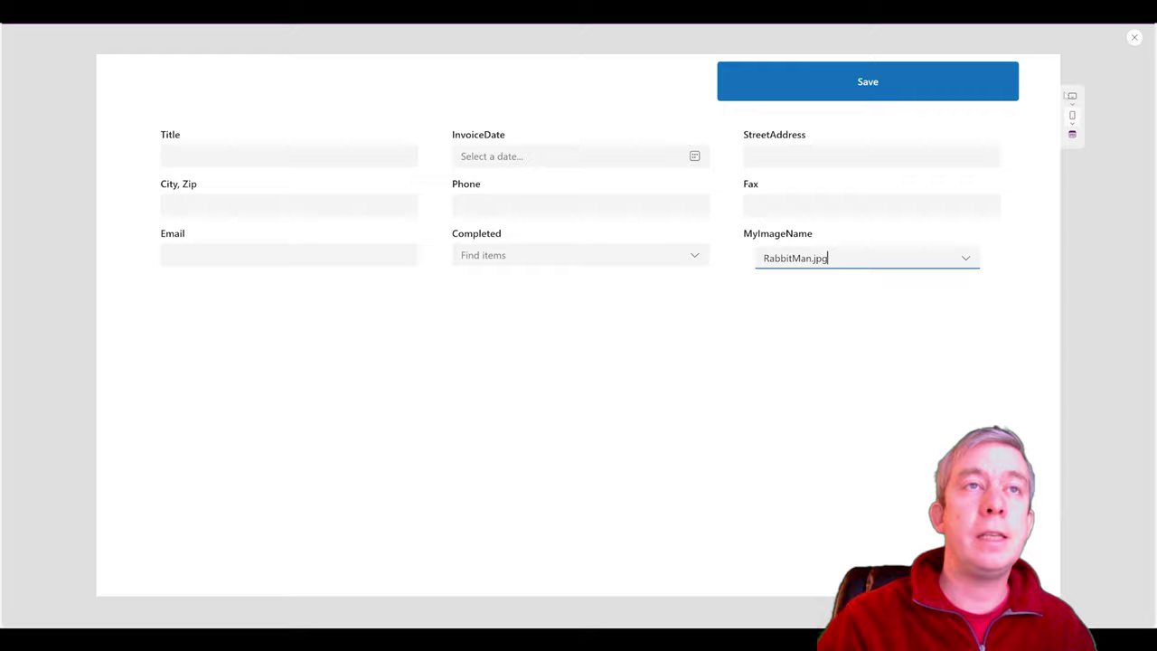
left_click(1134, 38)
- In the preview, save an invoice titled MyRabbitManLogo, dated Dec 14, 2023, with sample contact details, Not Complete and RabbitMan.jpg
key("F5")
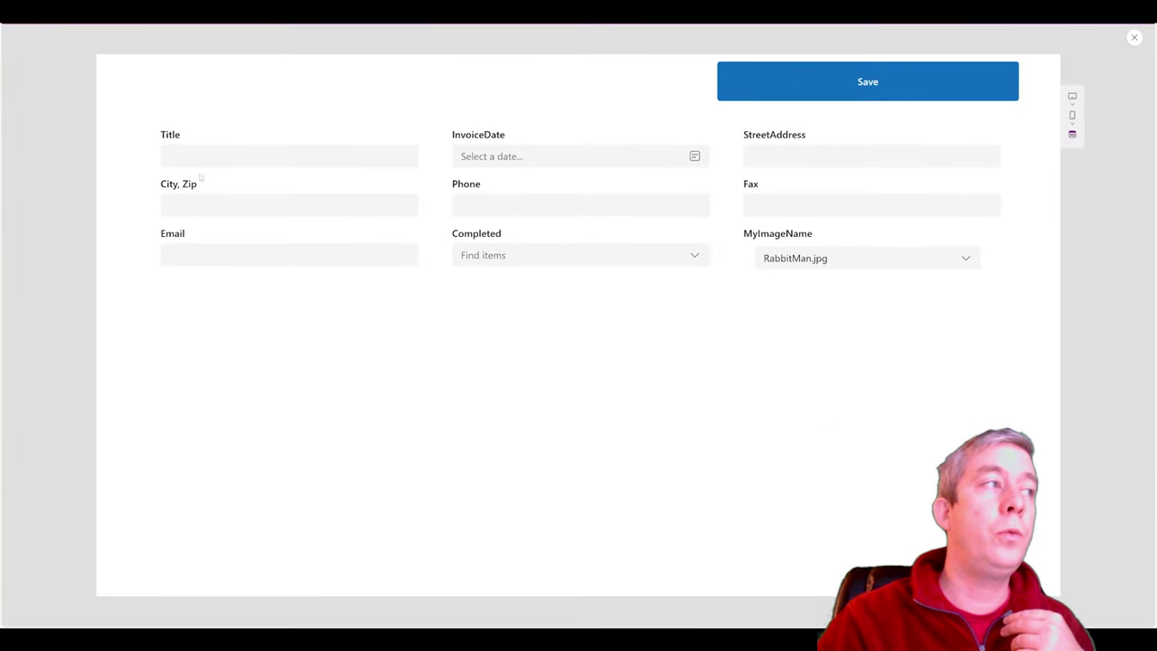
left_click(221, 157)
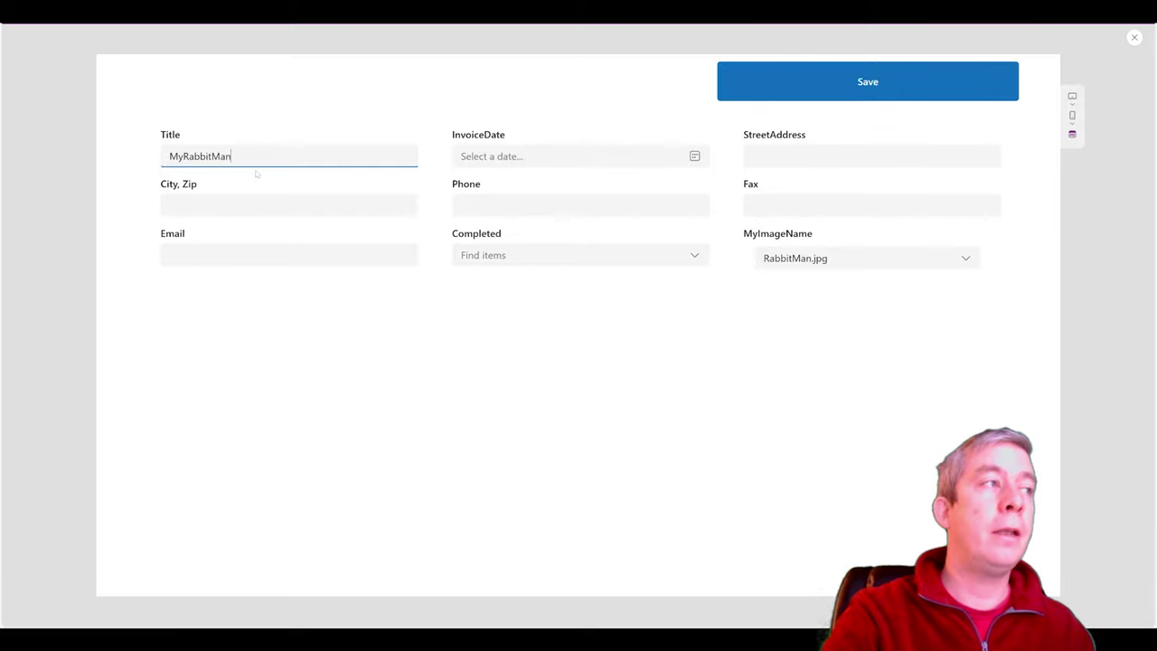
key("Tab")
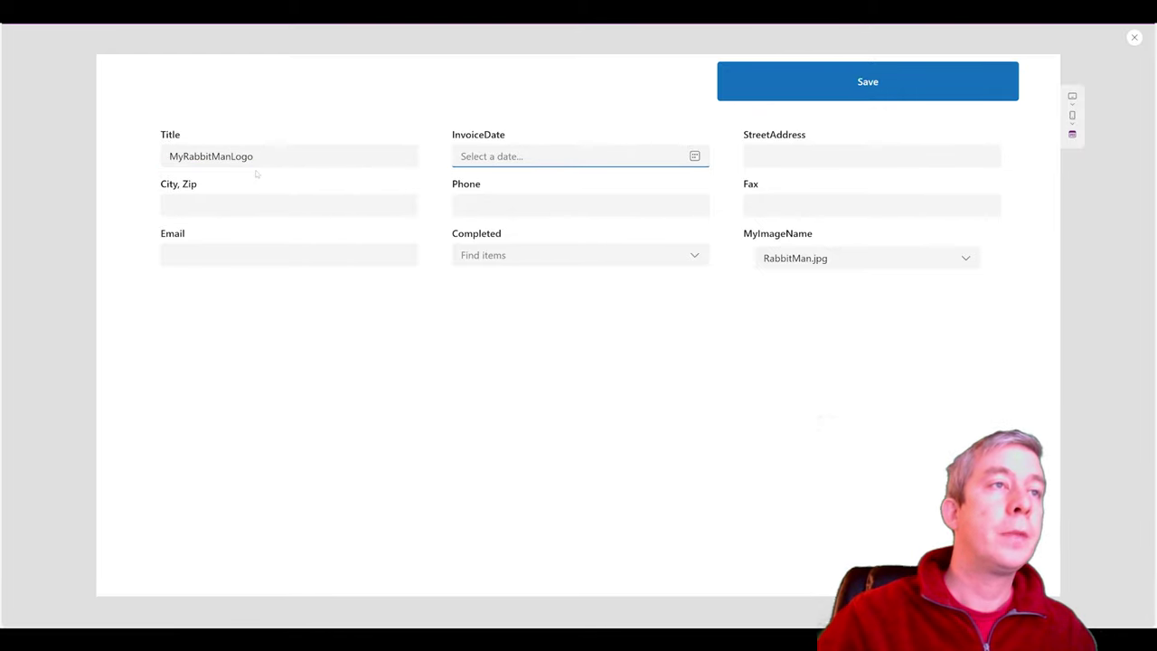
left_click(710, 155)
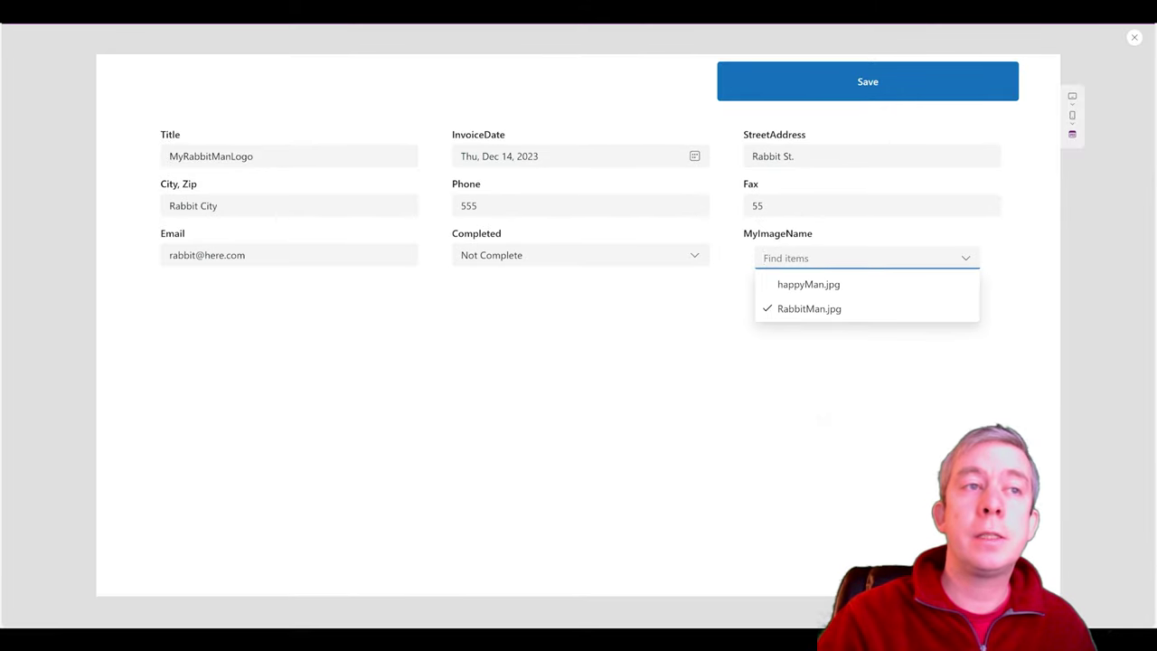
left_click(809, 308)
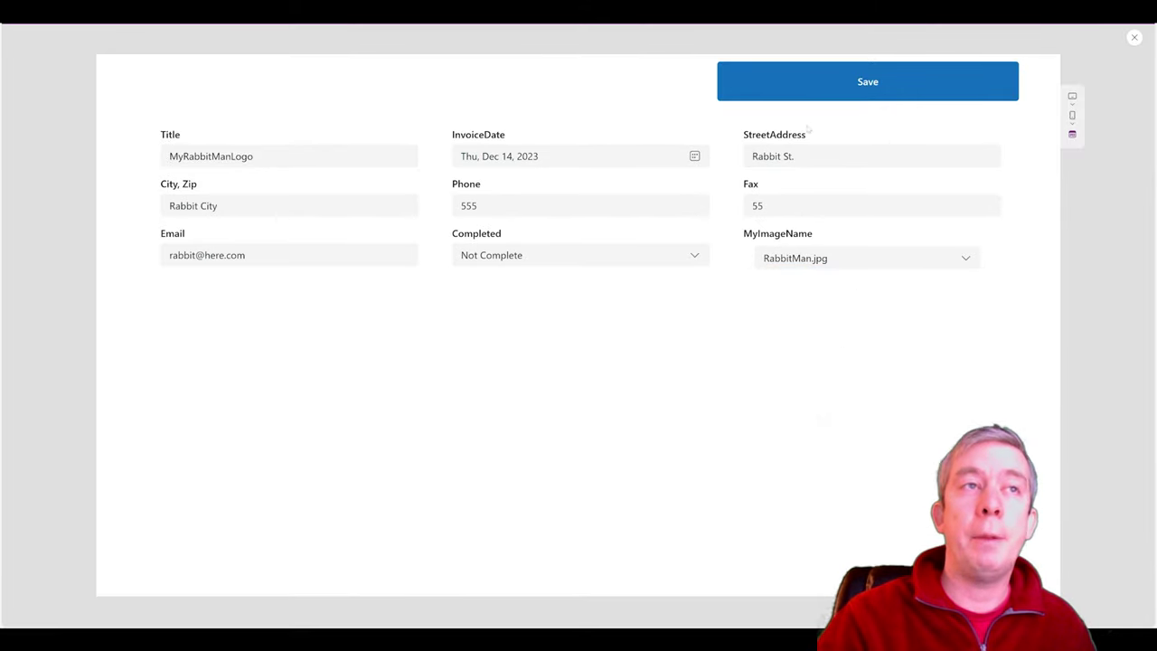
left_click(802, 92)
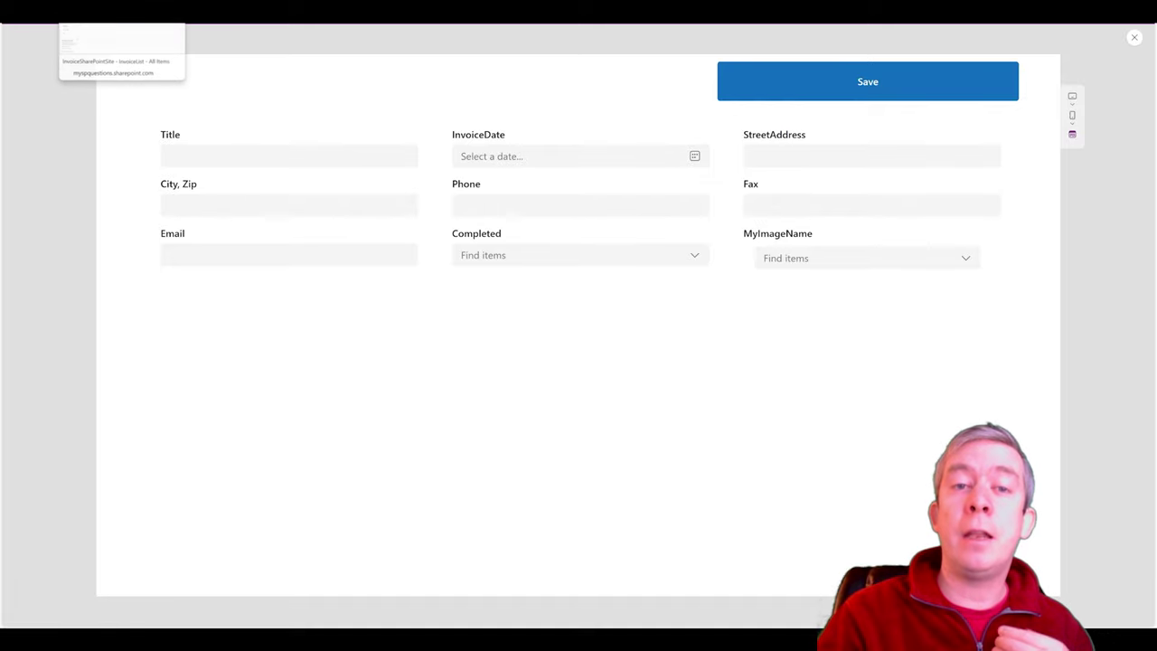
- Switch to the SharePoint InvoiceList and refresh it to check for the new invoice
left_click(121, 11)
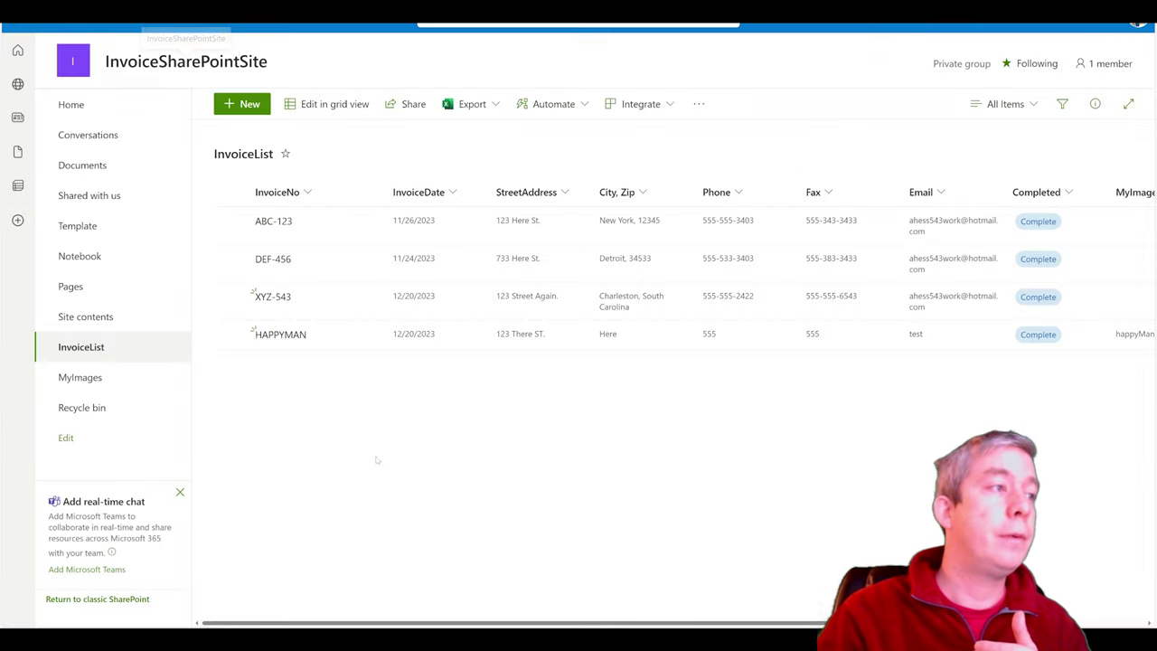
key("F5")
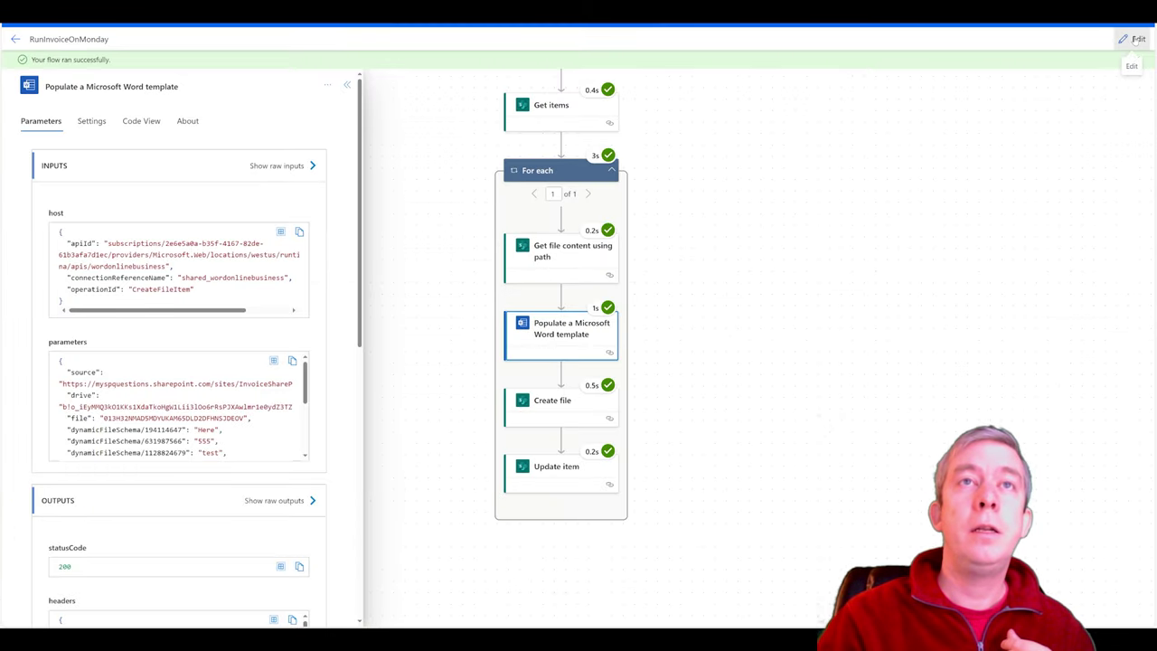
- In Power Automate, edit the RunInvoiceOnMonday flow and start a manual test
left_click(1138, 39)
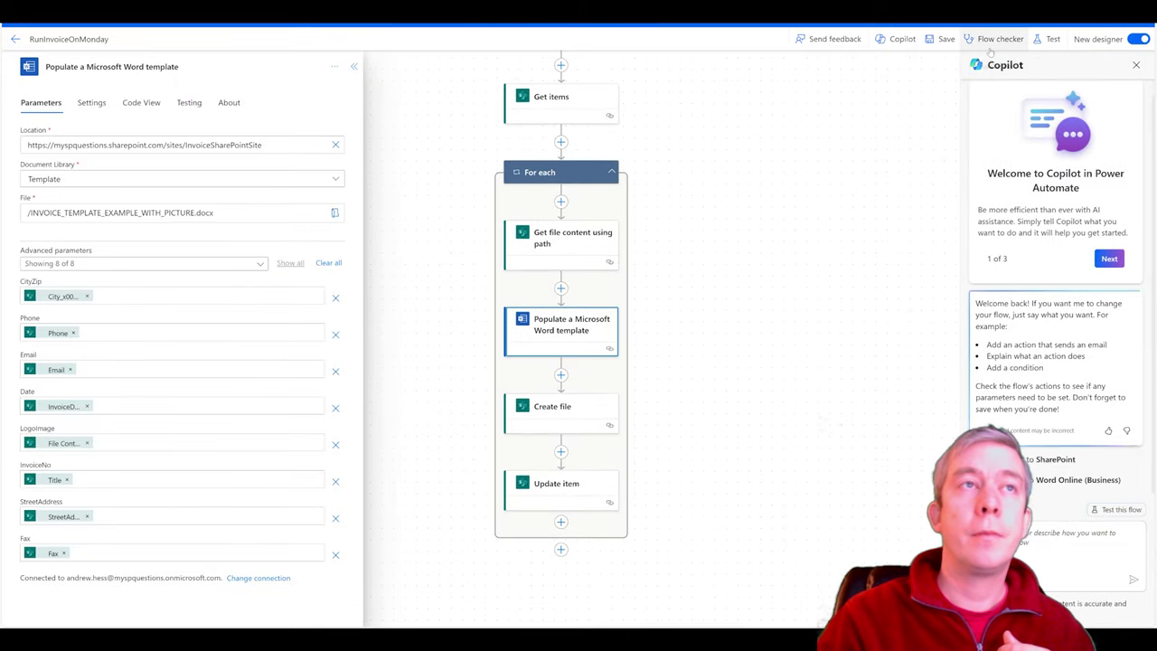
left_click(1052, 39)
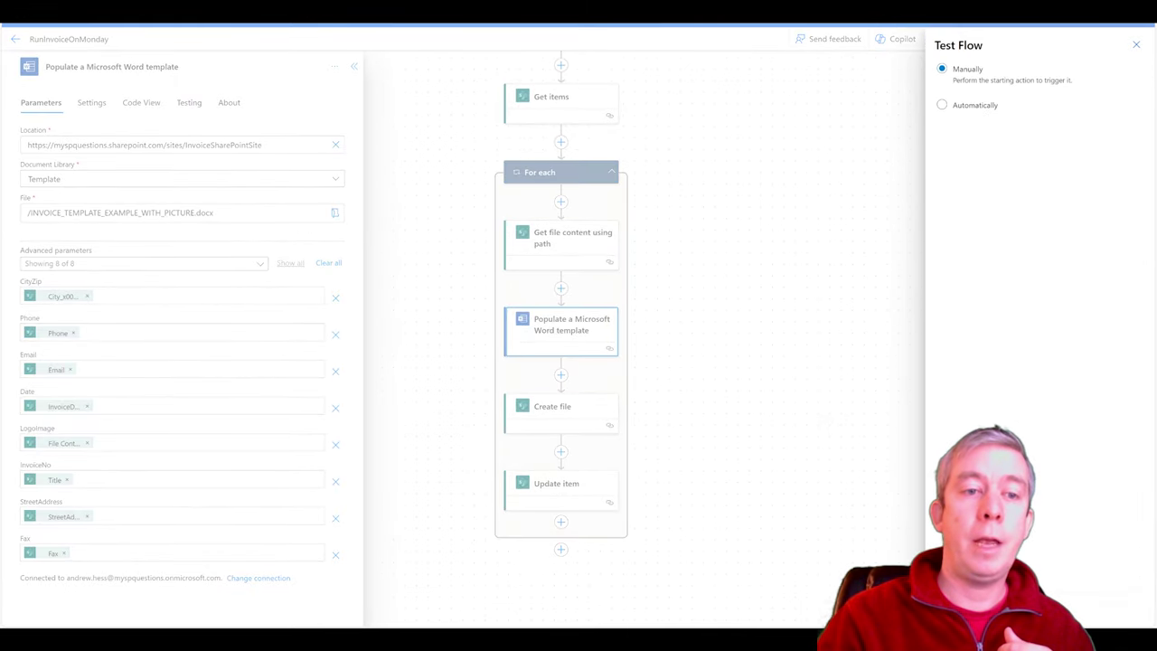
left_click(954, 607)
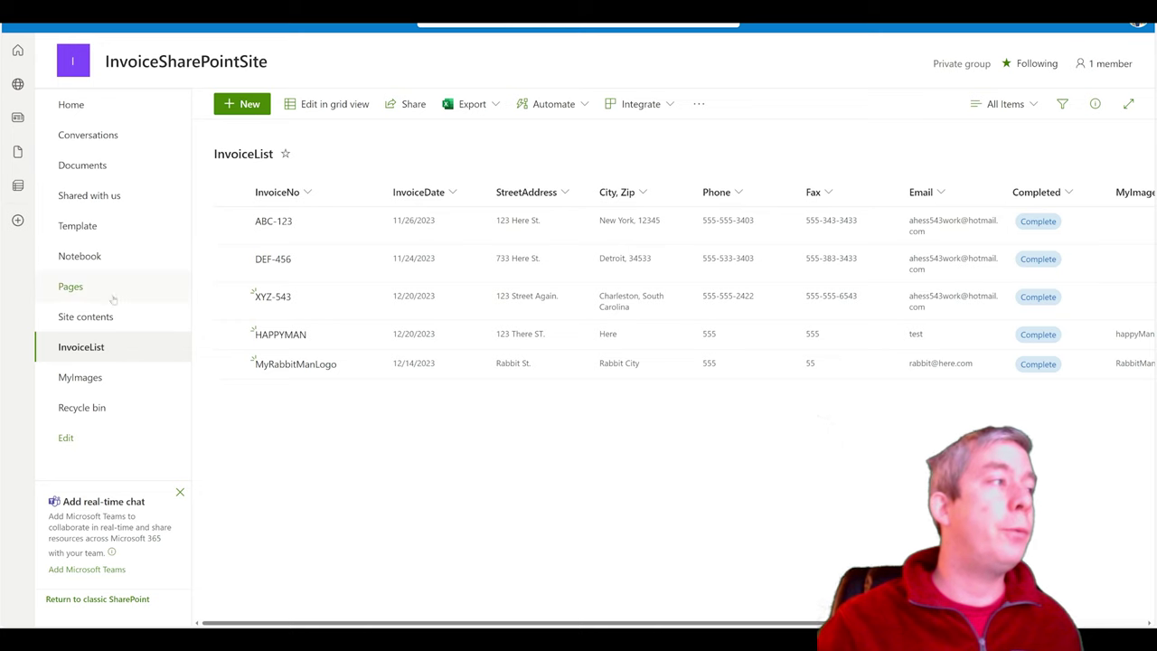
- In the SharePoint site's Documents library, open MyRabbitManLogo.docx to check the generated invoice
left_click(90, 167)
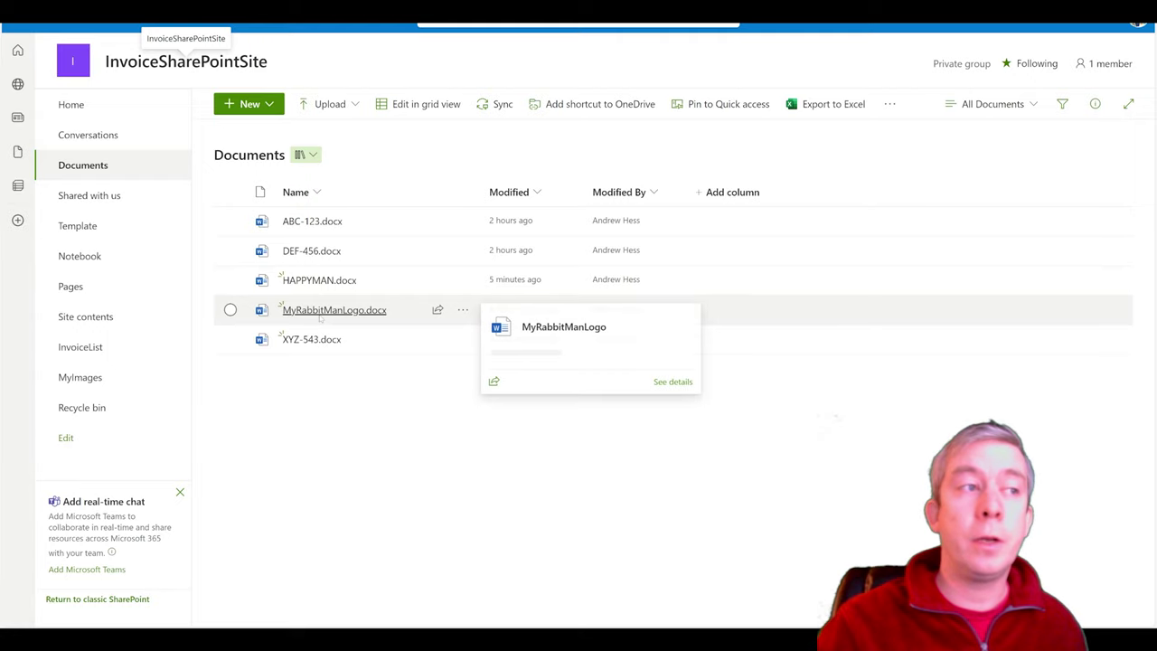
left_click(321, 311)
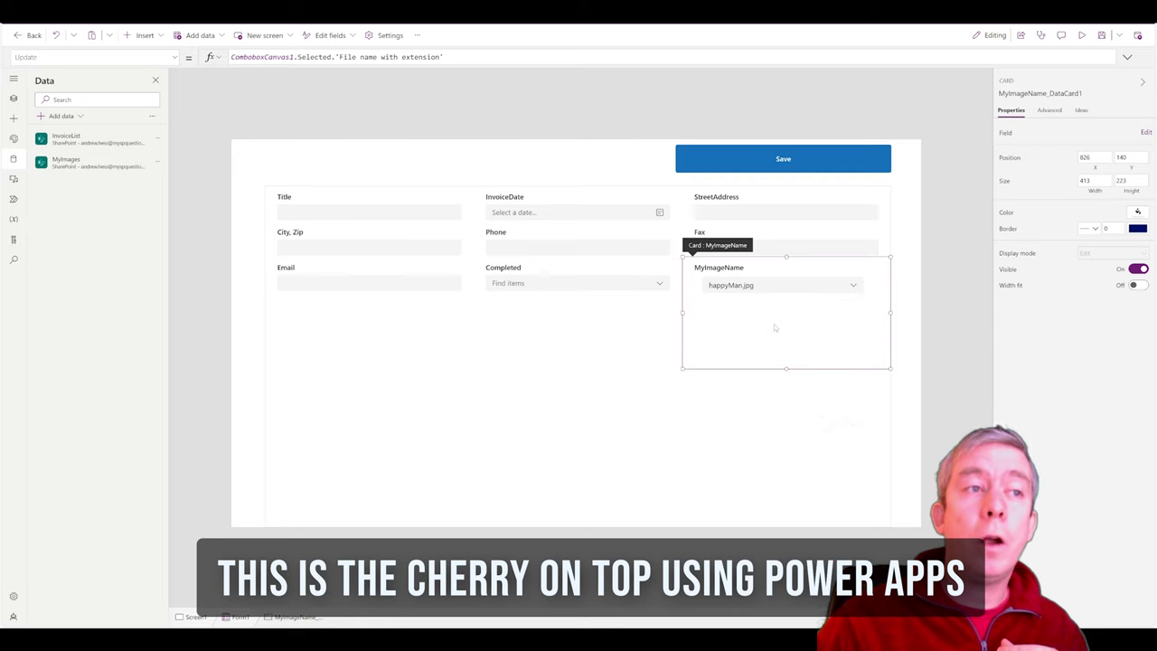
- In Power Apps, insert an image control into the MyImageName card and place it below the combo box at about X 150, Y 99
left_click(147, 36)
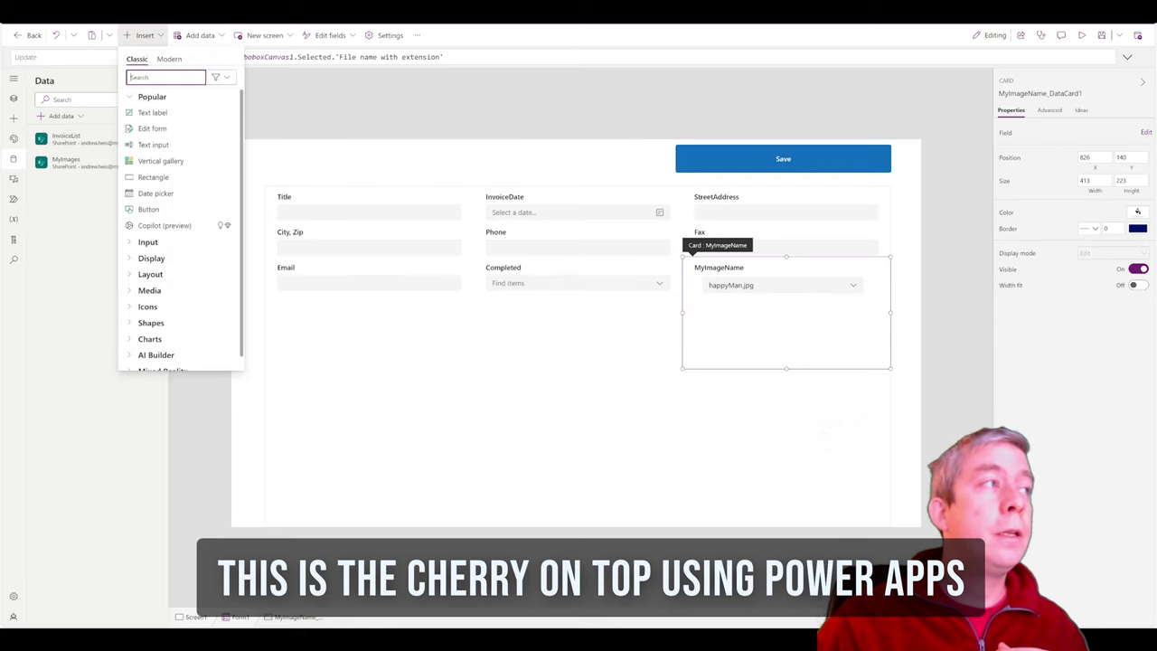
type("image")
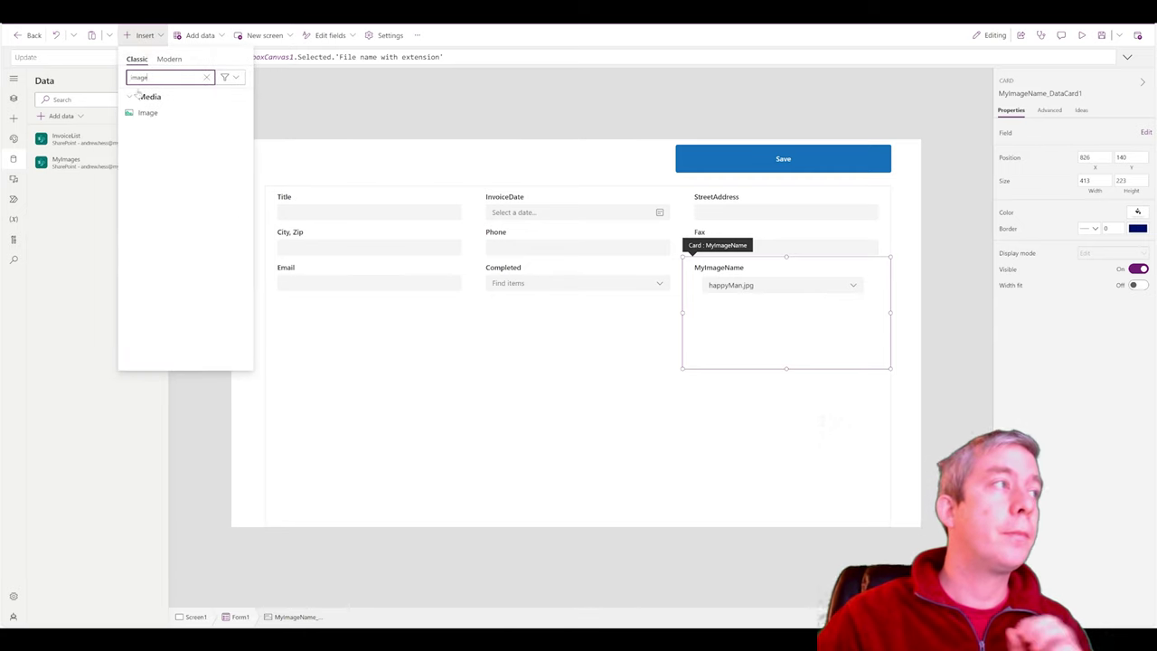
left_click(148, 113)
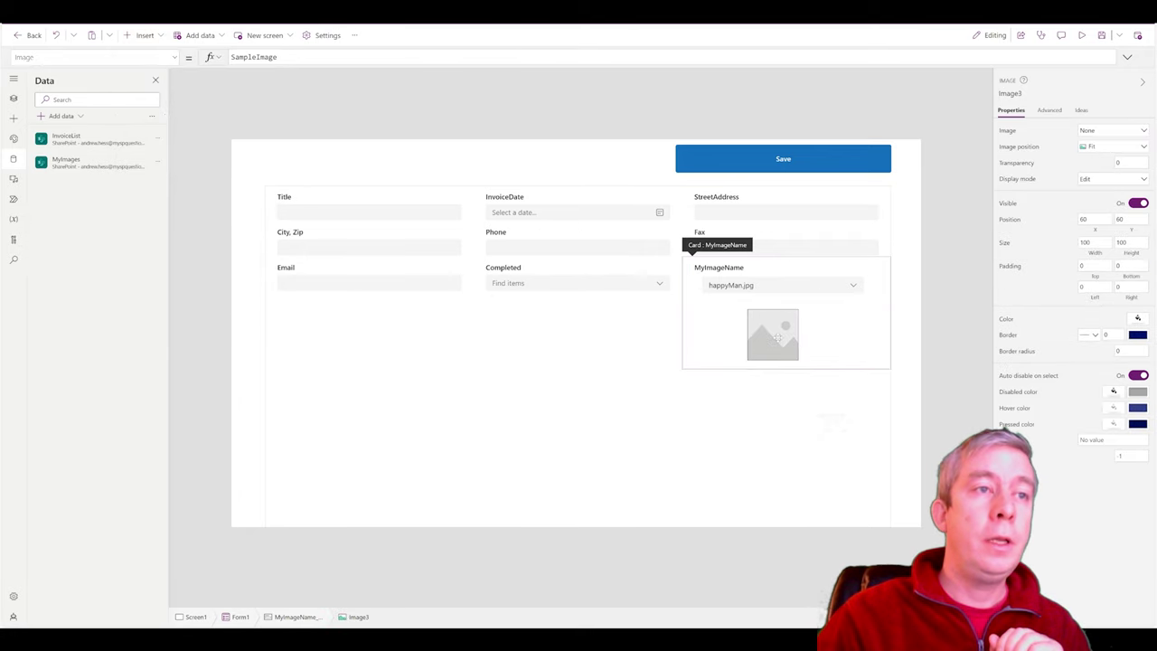
left_click_drag(777, 337, 787, 332)
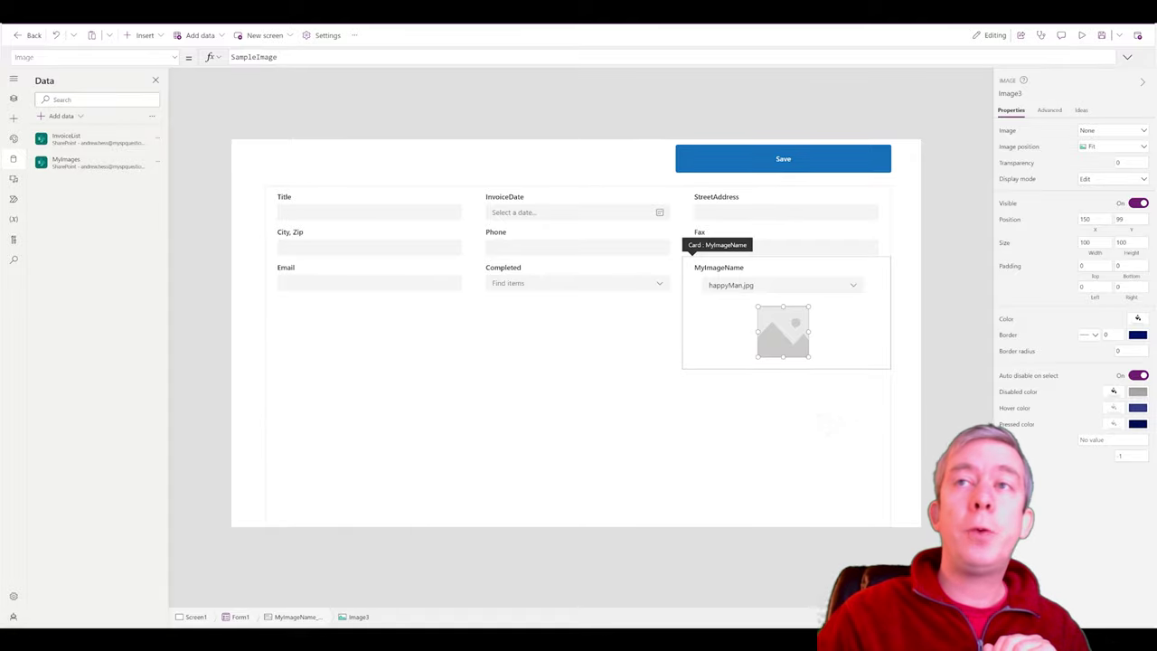
- Set the image control's Image property to ComboboxCanvas1.Selected.'Link to item' so it displays the chosen logo
double_click(254, 57)
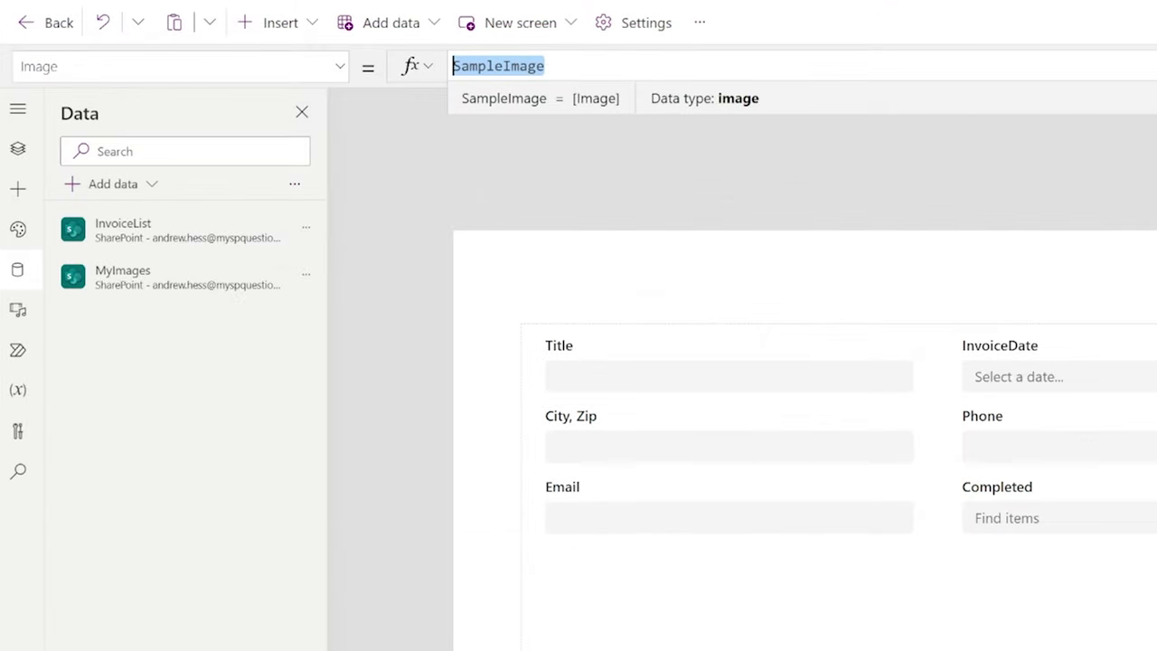
type("Combo")
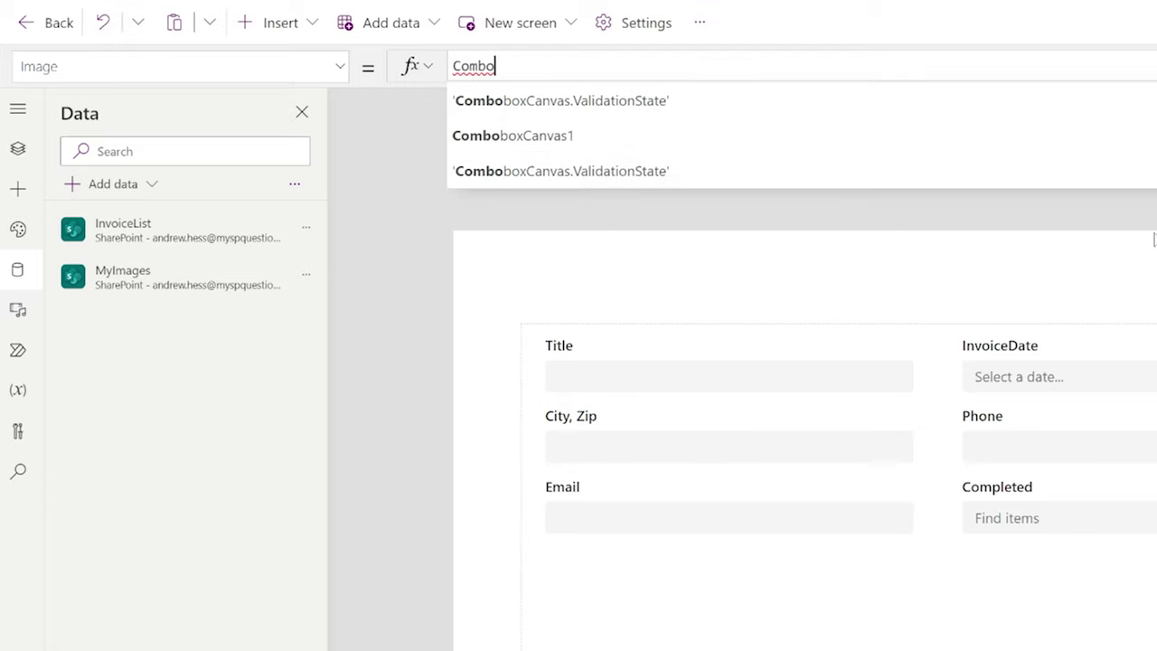
left_click(585, 147)
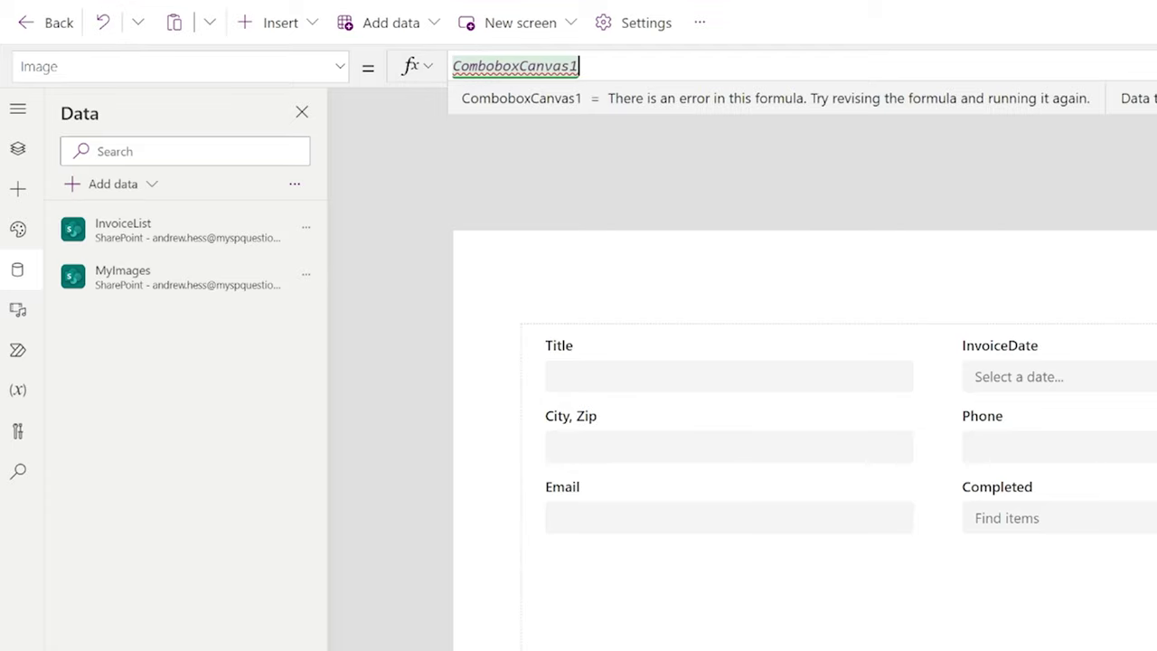
type(".Selecteed.")
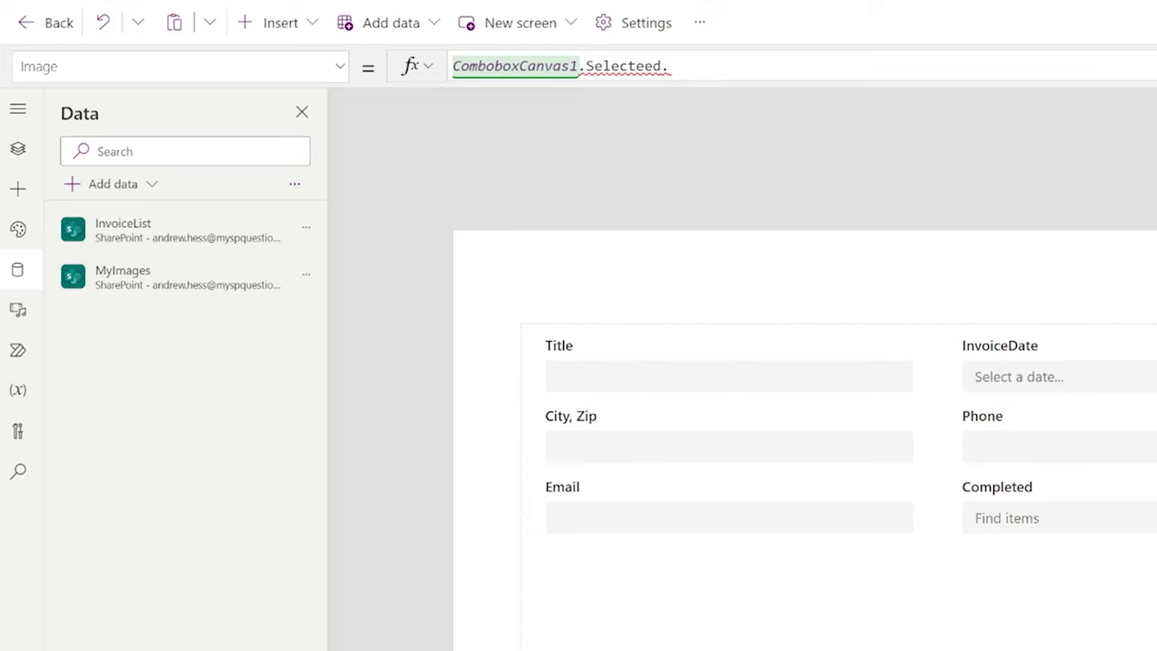
key("BackSpace")
type(".")
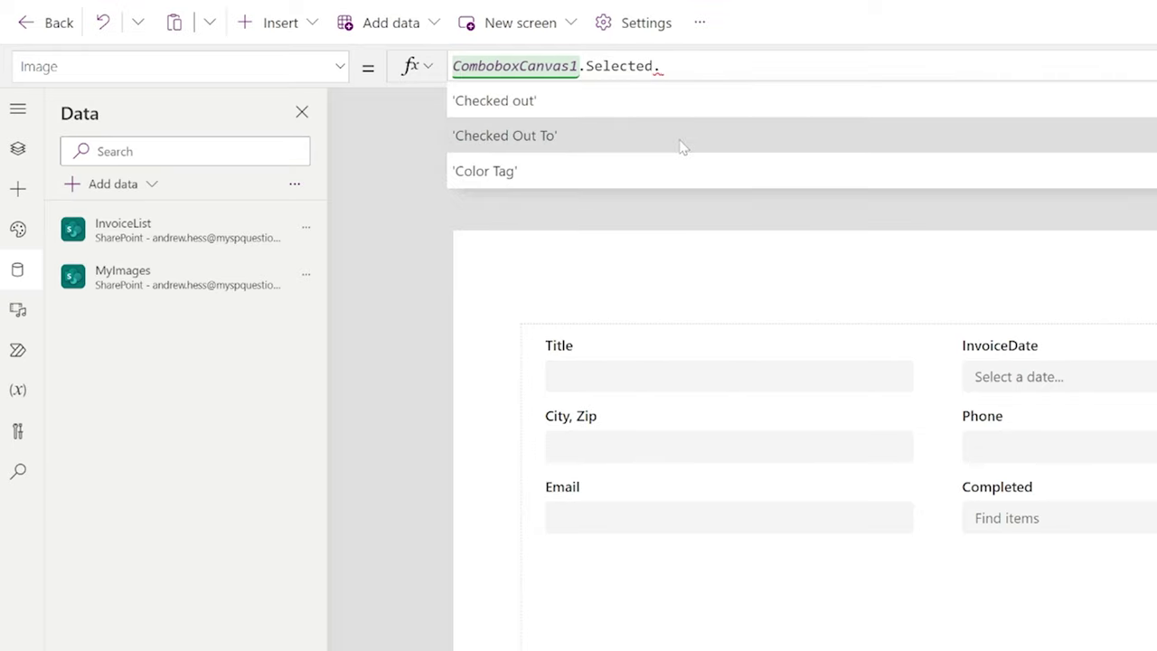
scroll(621, 136, "down", 3)
scroll(609, 155, "down", 8)
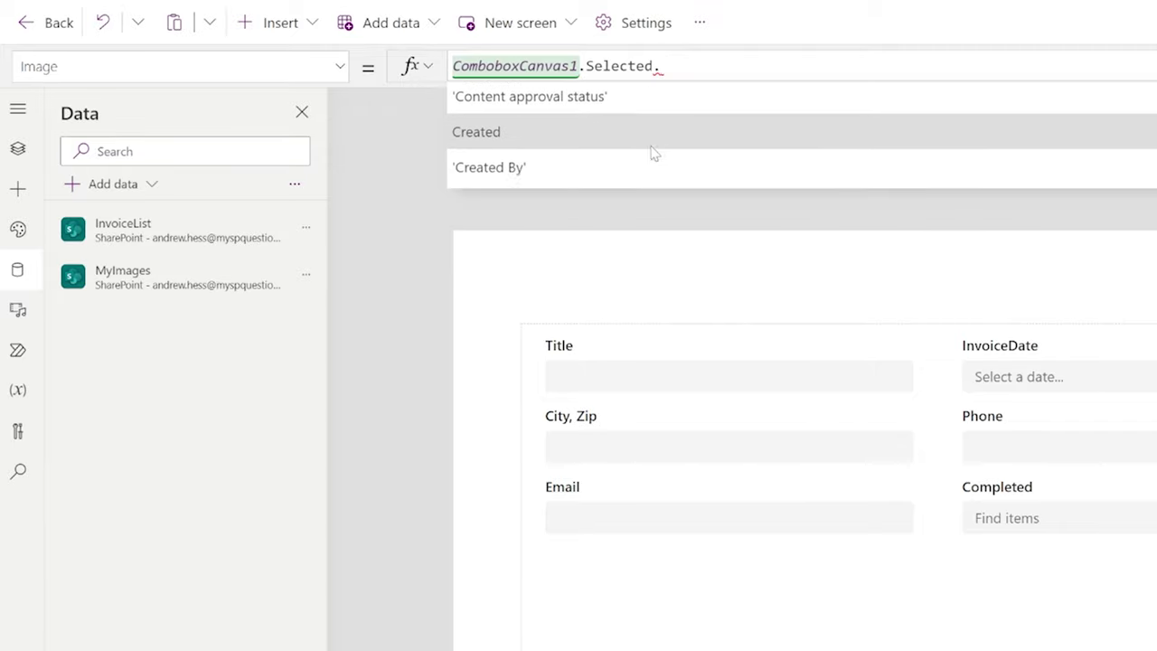
scroll(614, 161, "down", 2)
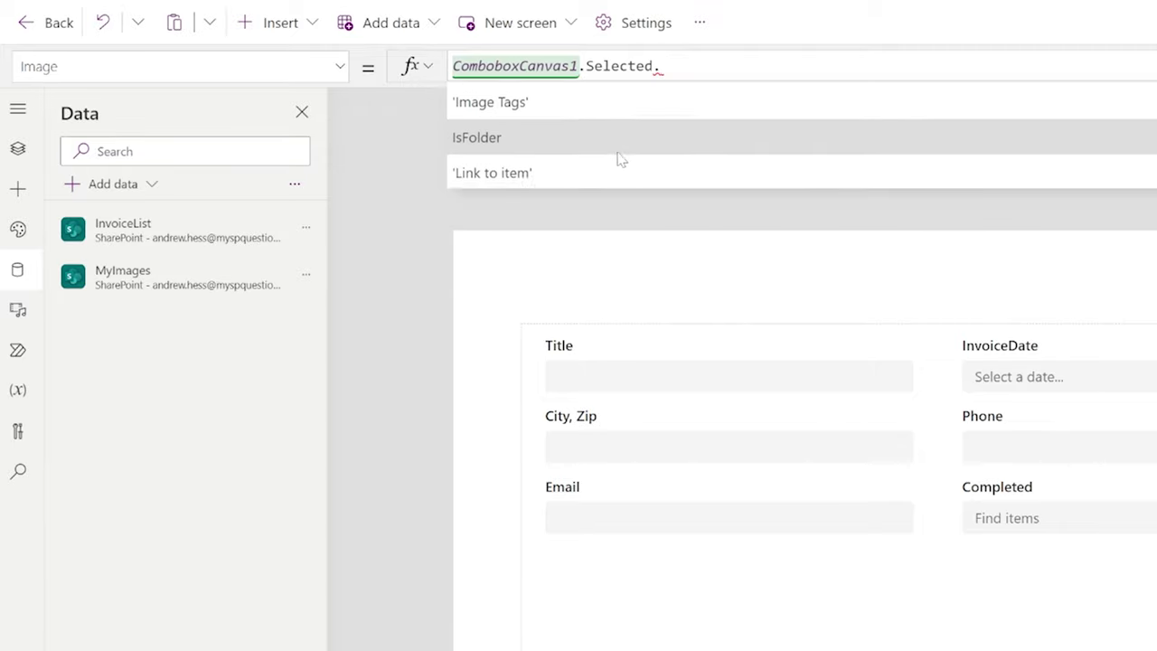
left_click(579, 135)
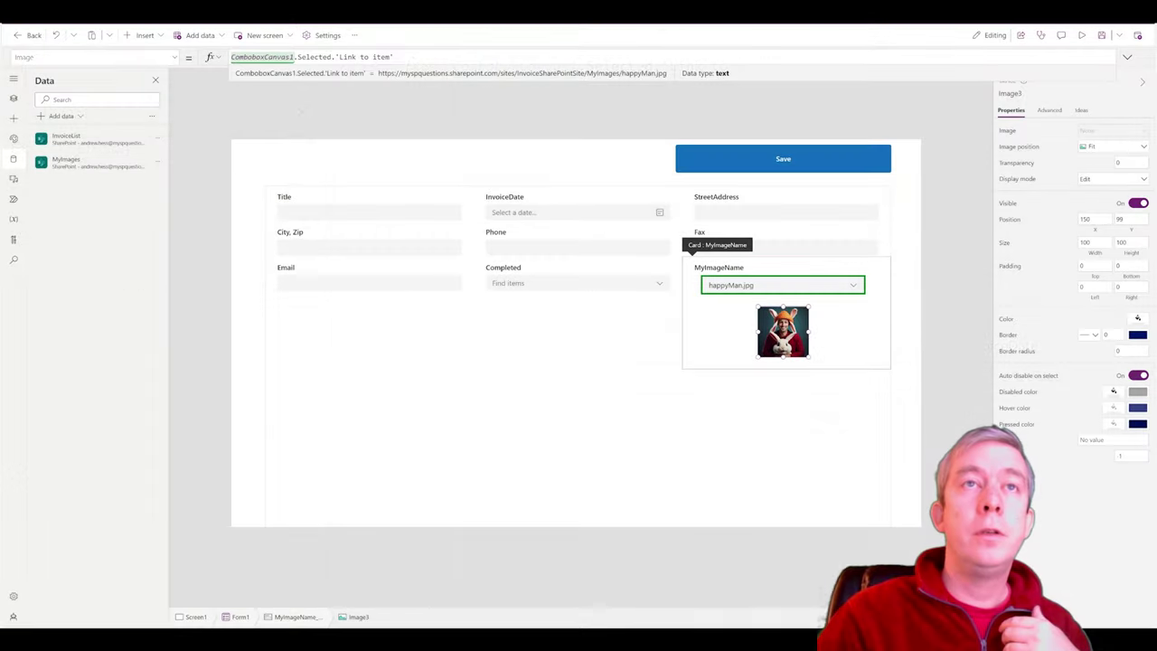
- Preview the app and test the MyImageName combo box by choosing RabbitMan.jpg and then liighthouse.jpg, checking the displayed image
left_click(1081, 36)
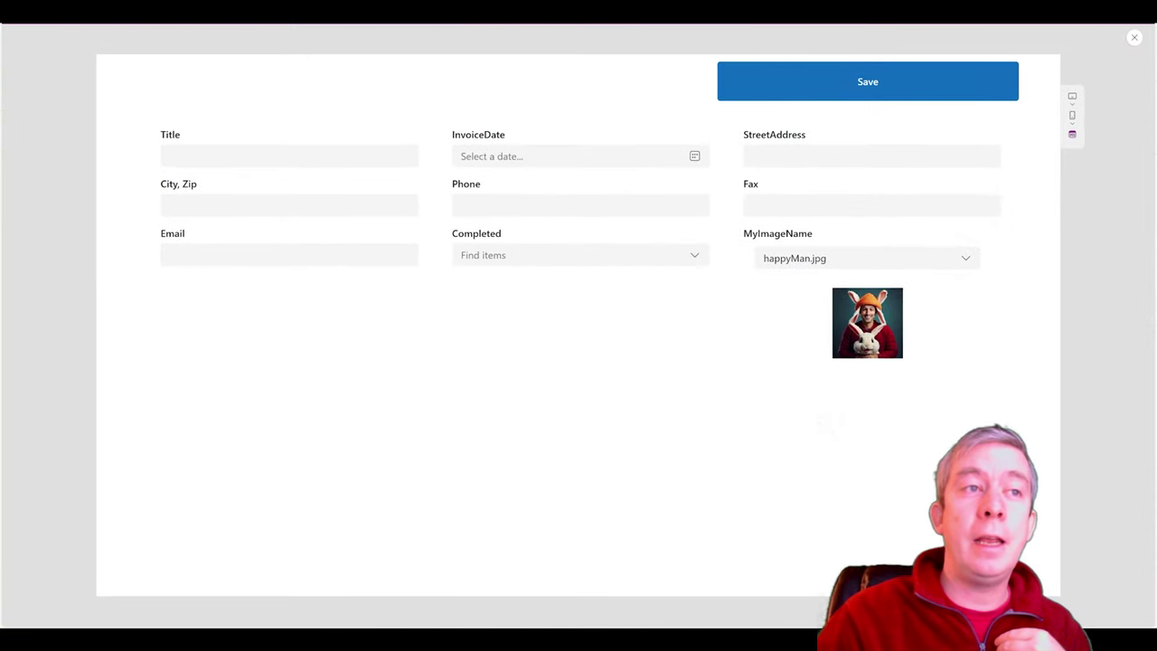
left_click(823, 258)
left_click(808, 309)
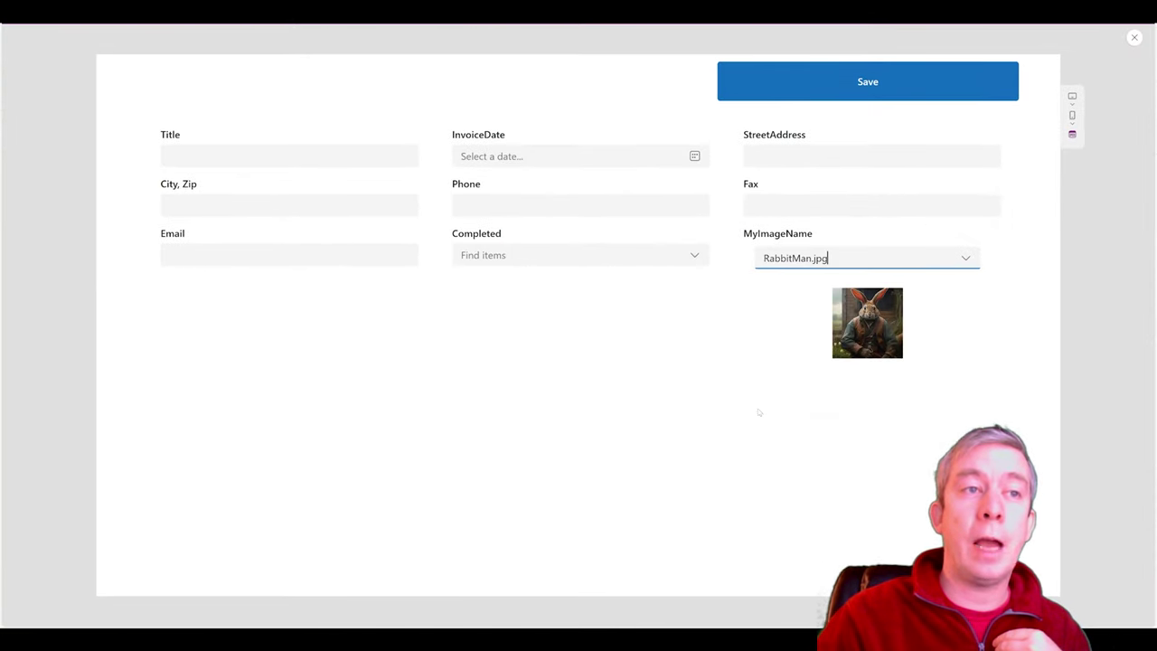
left_click(828, 258)
left_click(791, 333)
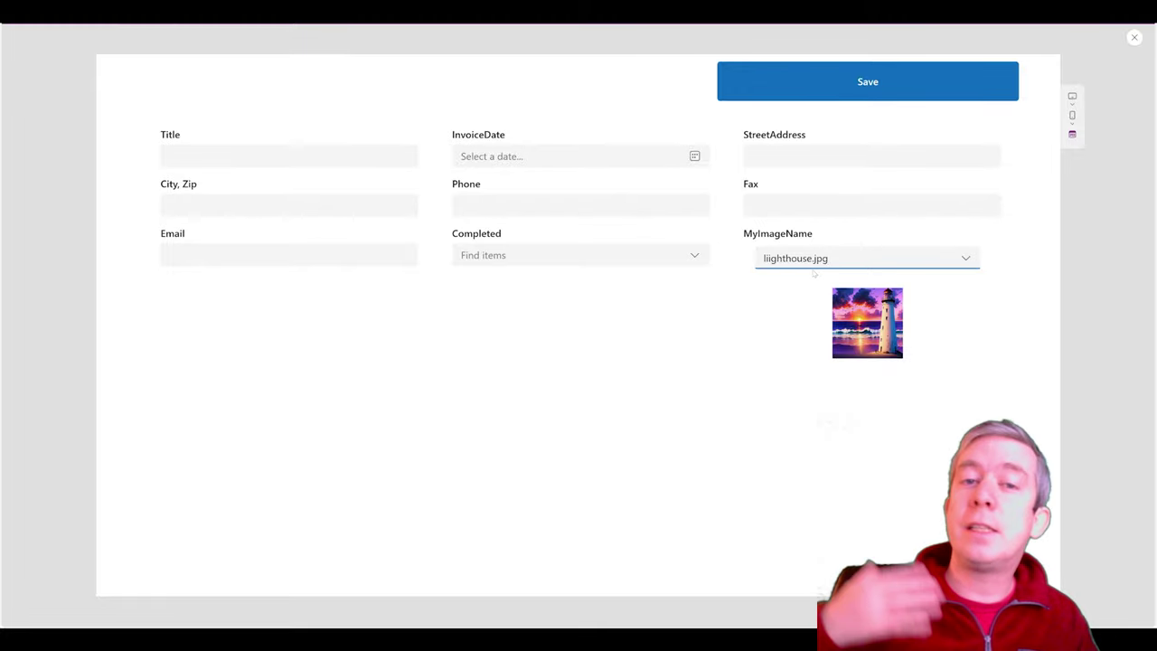
left_click(831, 422)
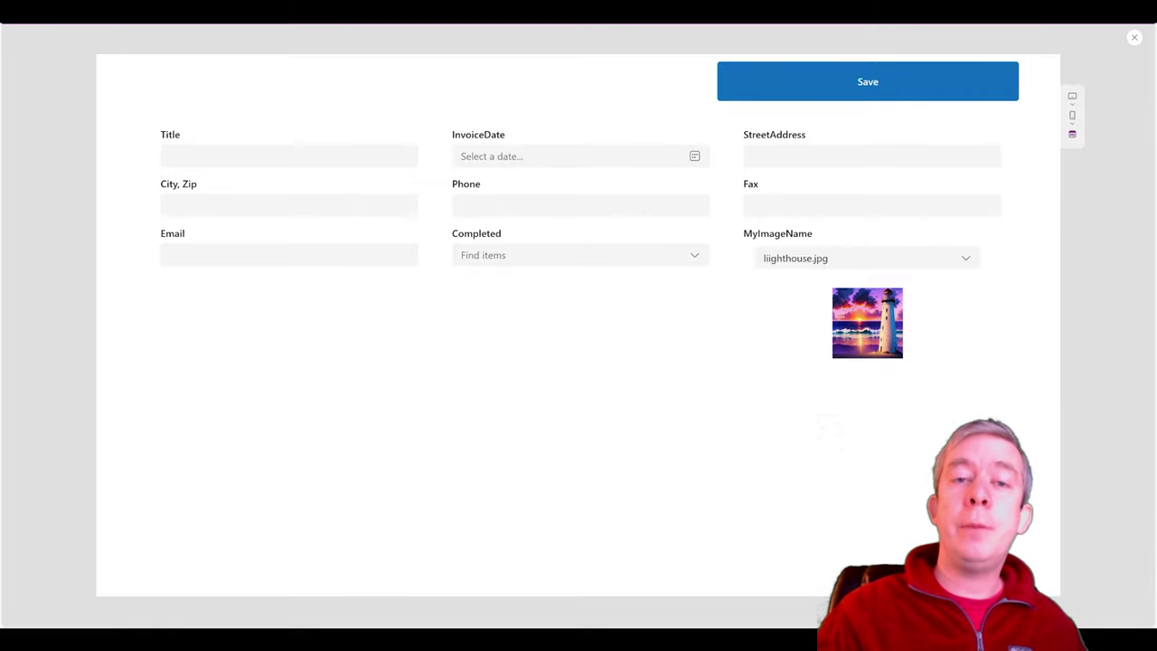
left_click(796, 258)
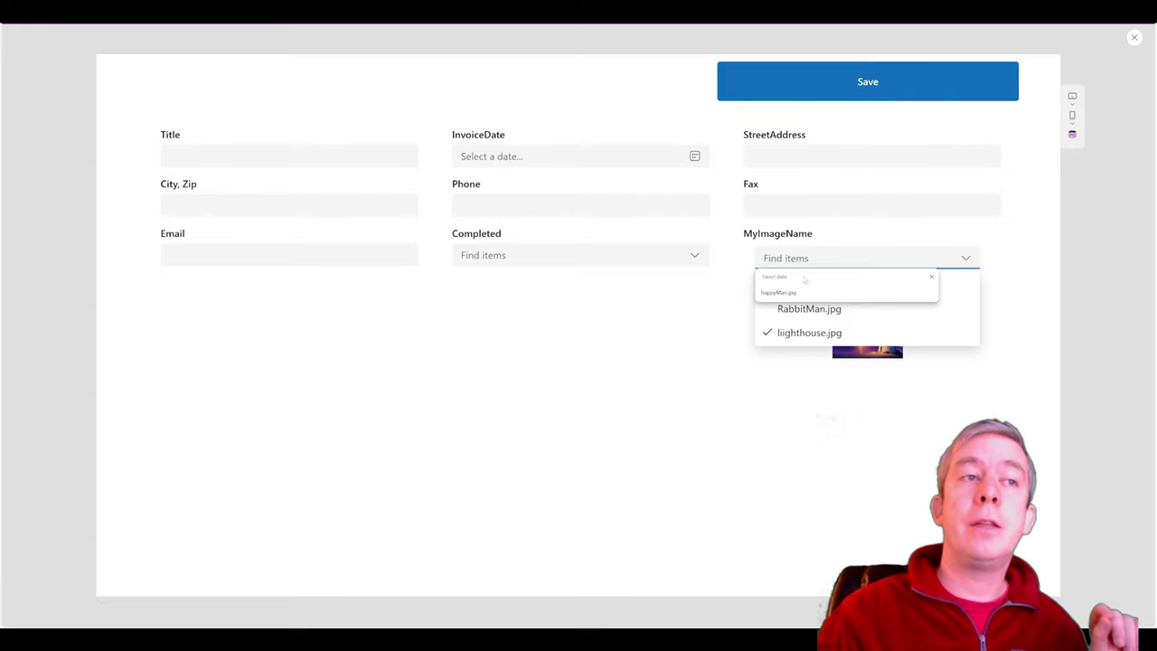
left_click(673, 383)
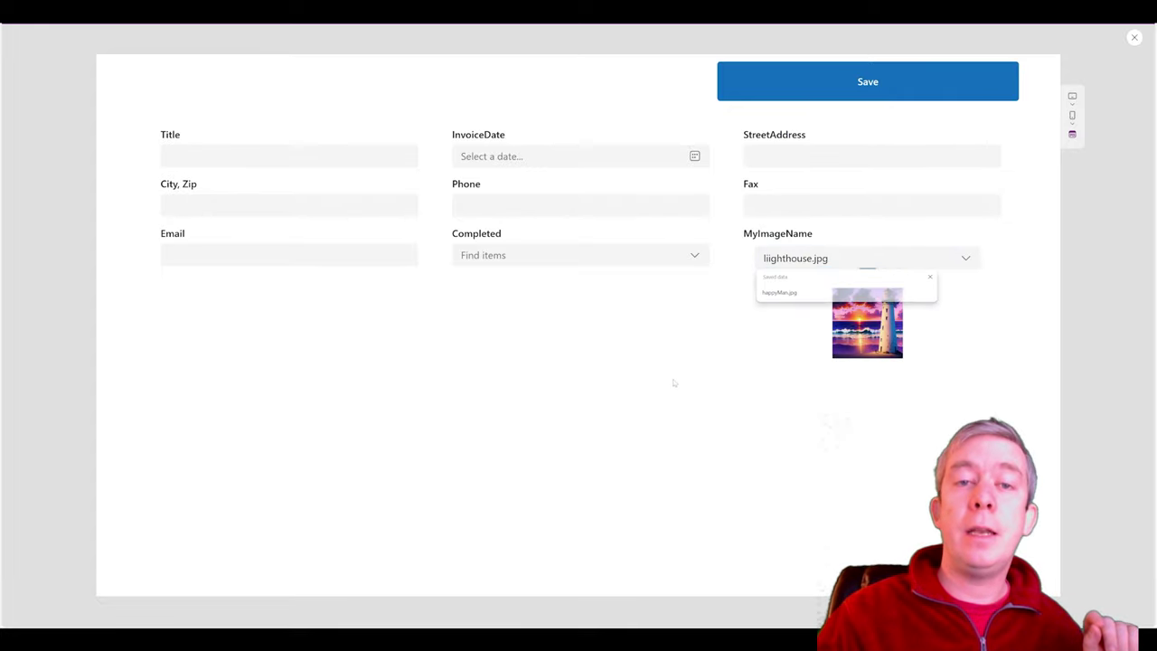